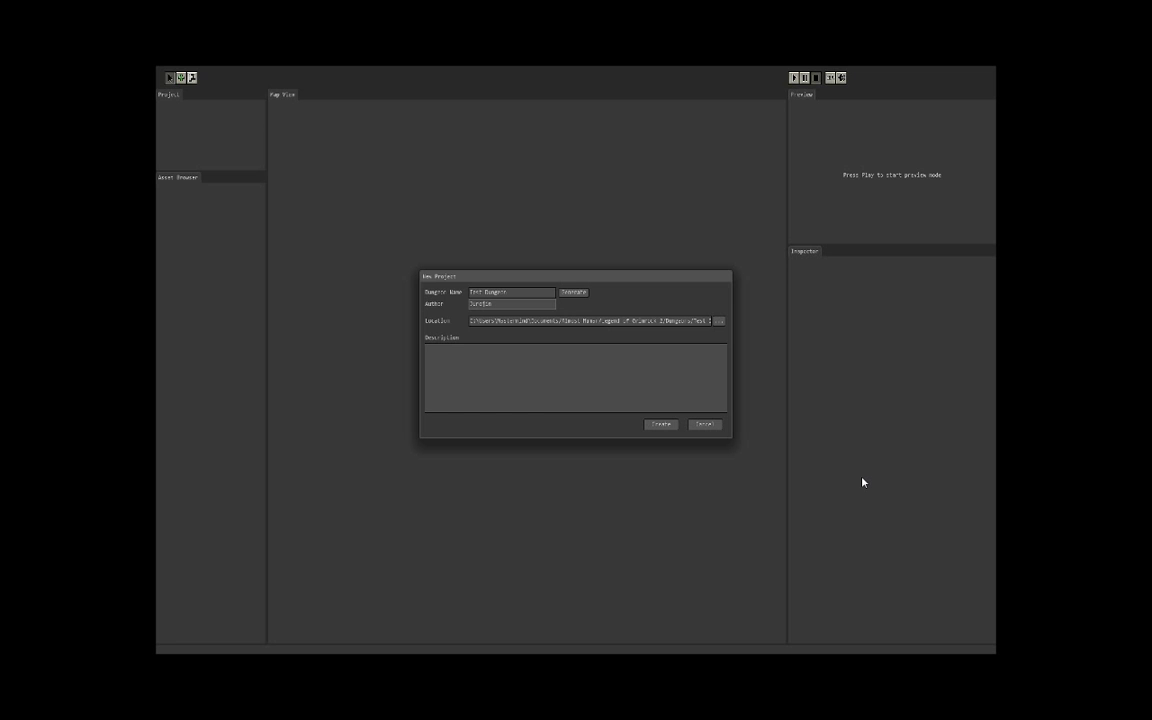
- Create the Test Dungeon project and set the starting location's facing to south
key("Return")
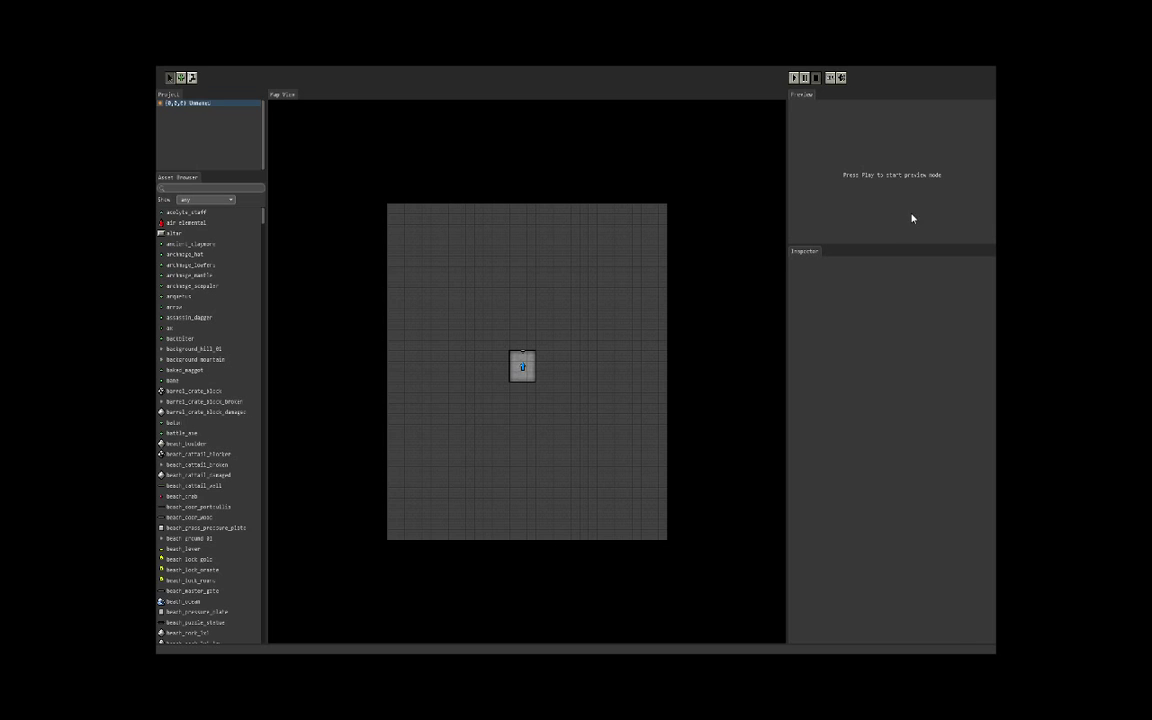
left_click(646, 409)
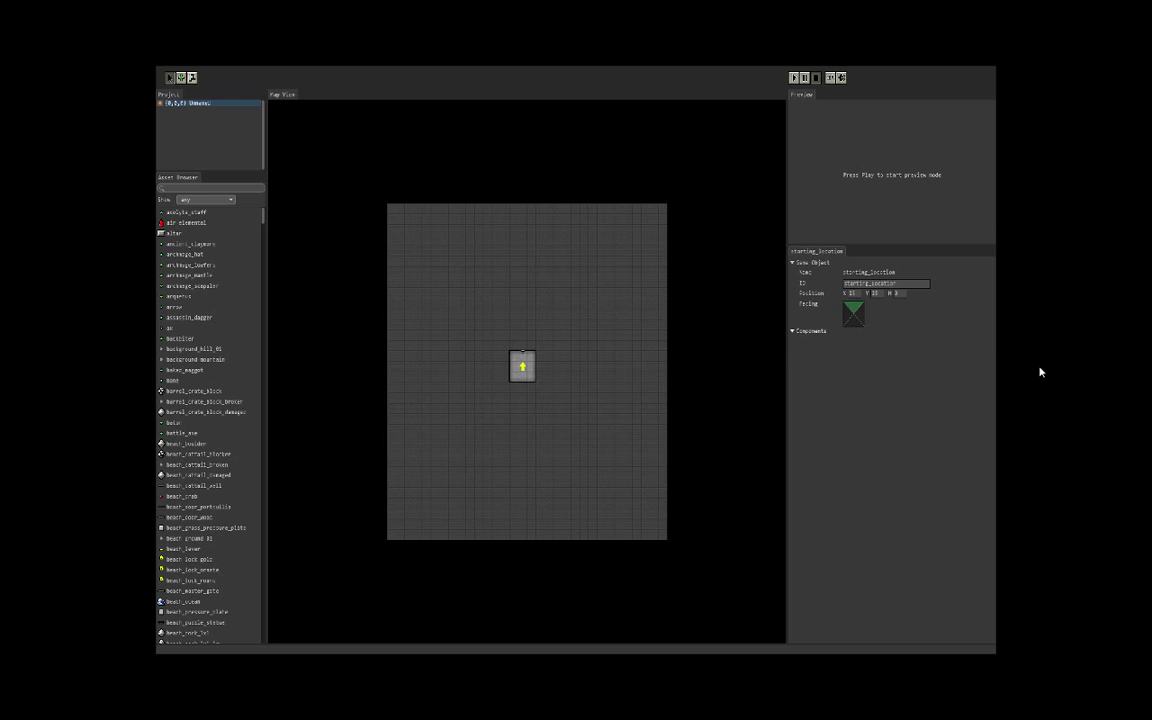
left_click(1028, 288)
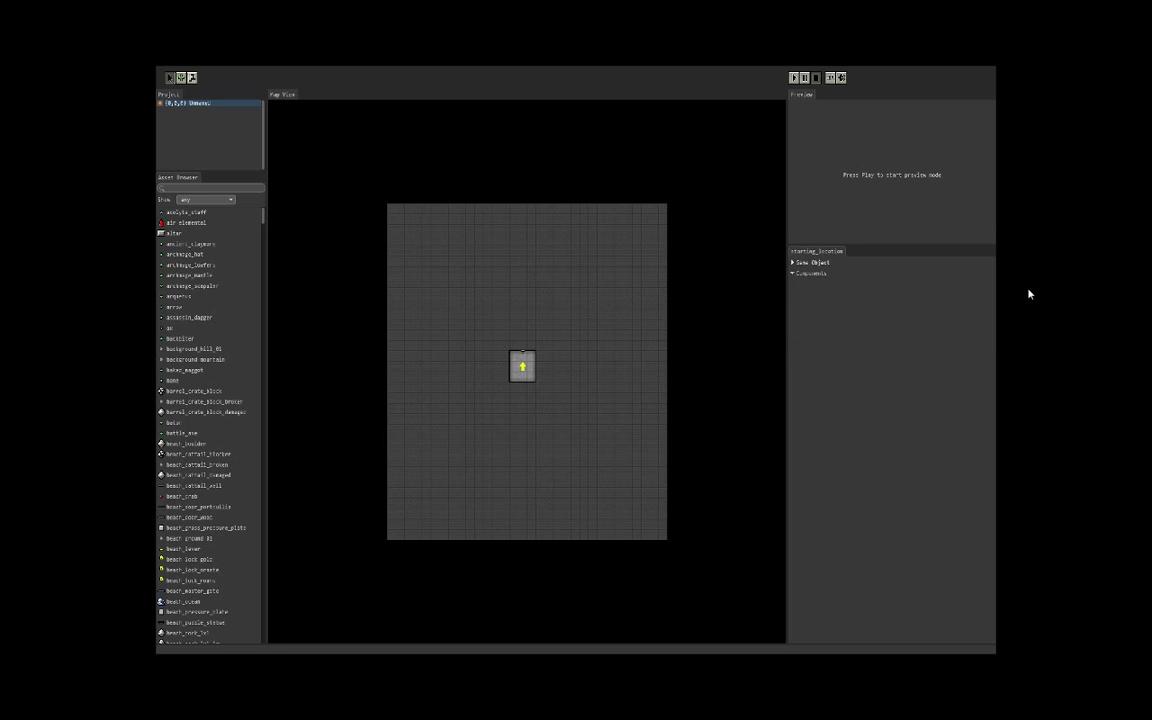
left_click(1028, 288)
left_click(1121, 356)
left_click(1122, 355)
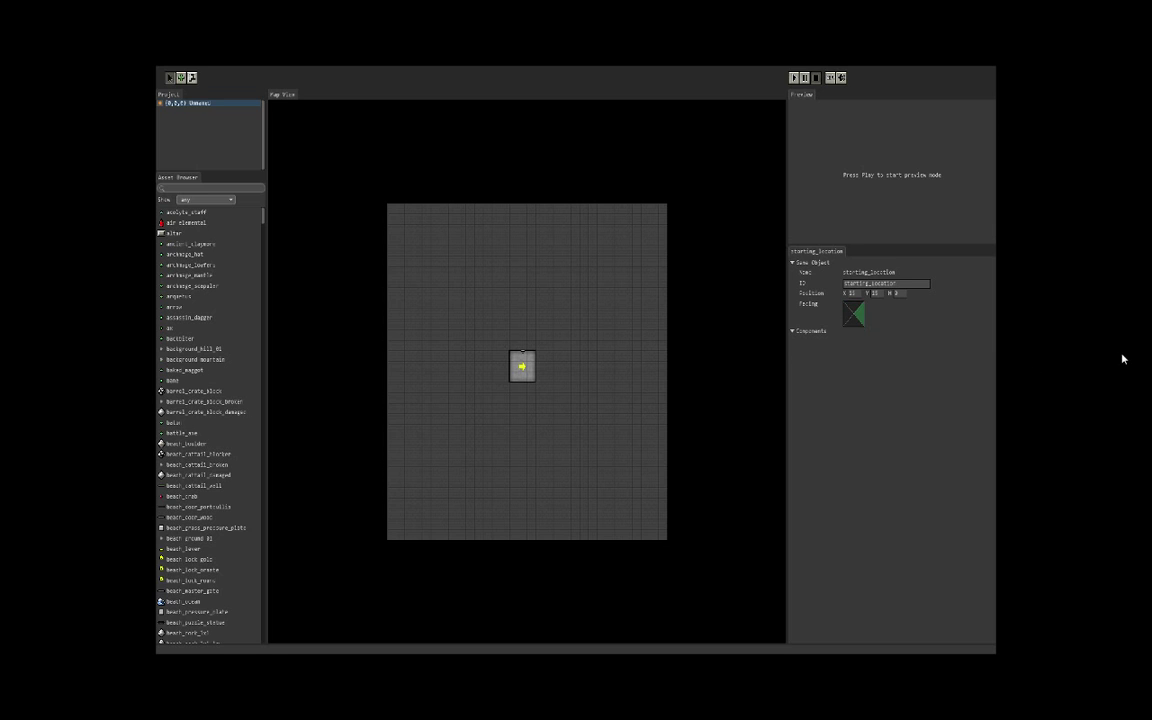
left_click(1114, 346)
- Preview the dungeon, walk to the north wall torch holder, take the torch and put it back
left_click(1028, 73)
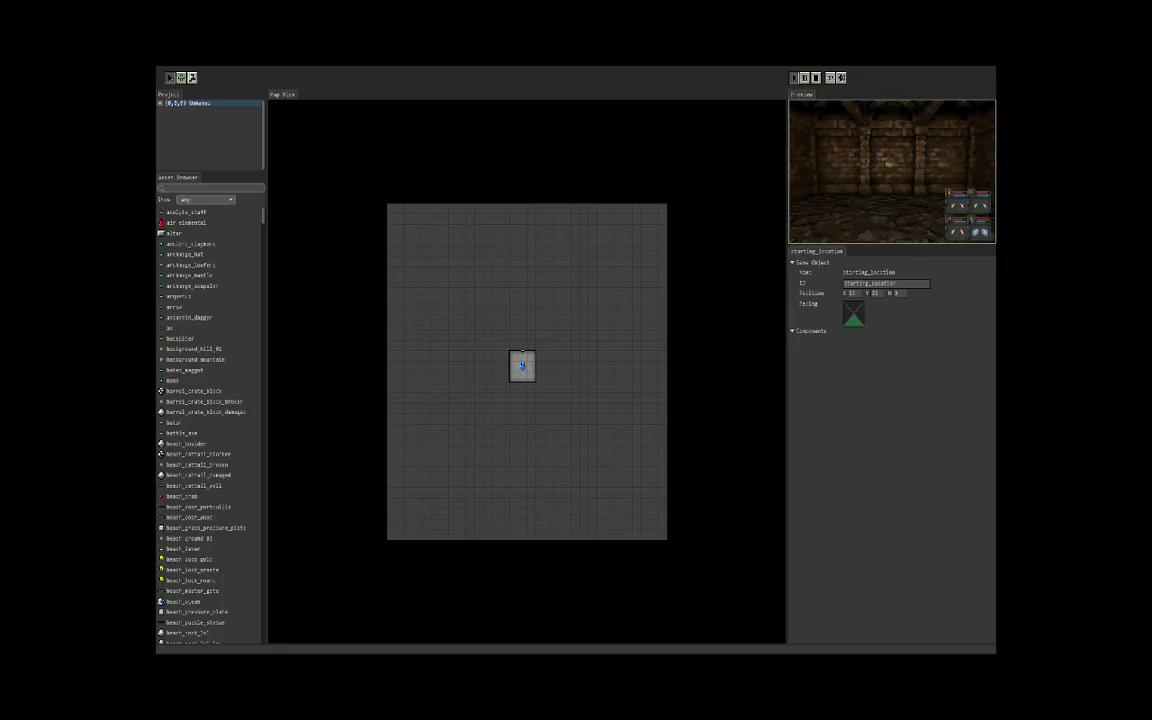
key("q")
key("q")
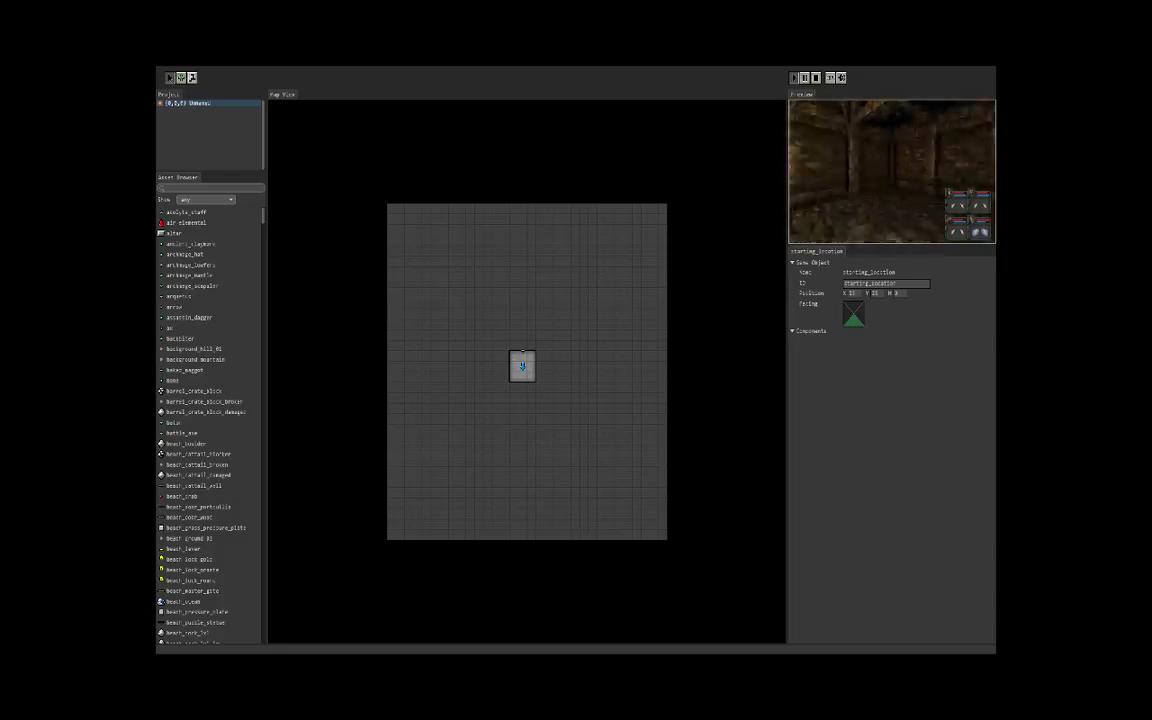
key("q")
key("e")
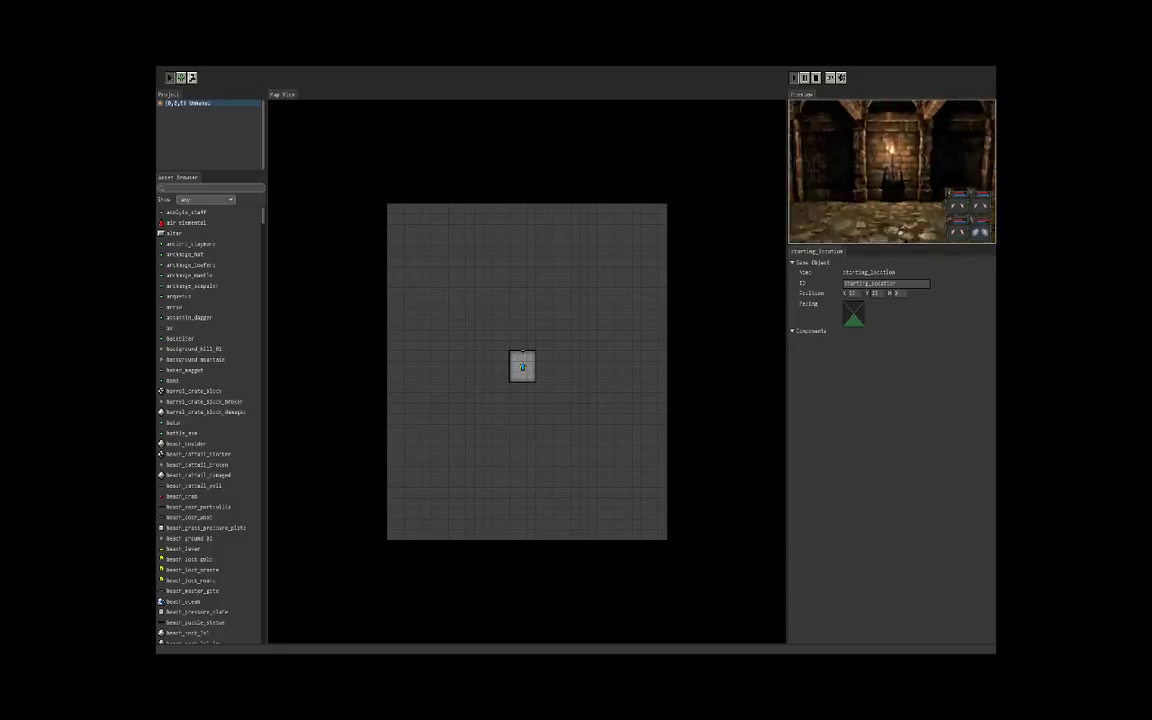
key("w")
left_click(892, 150)
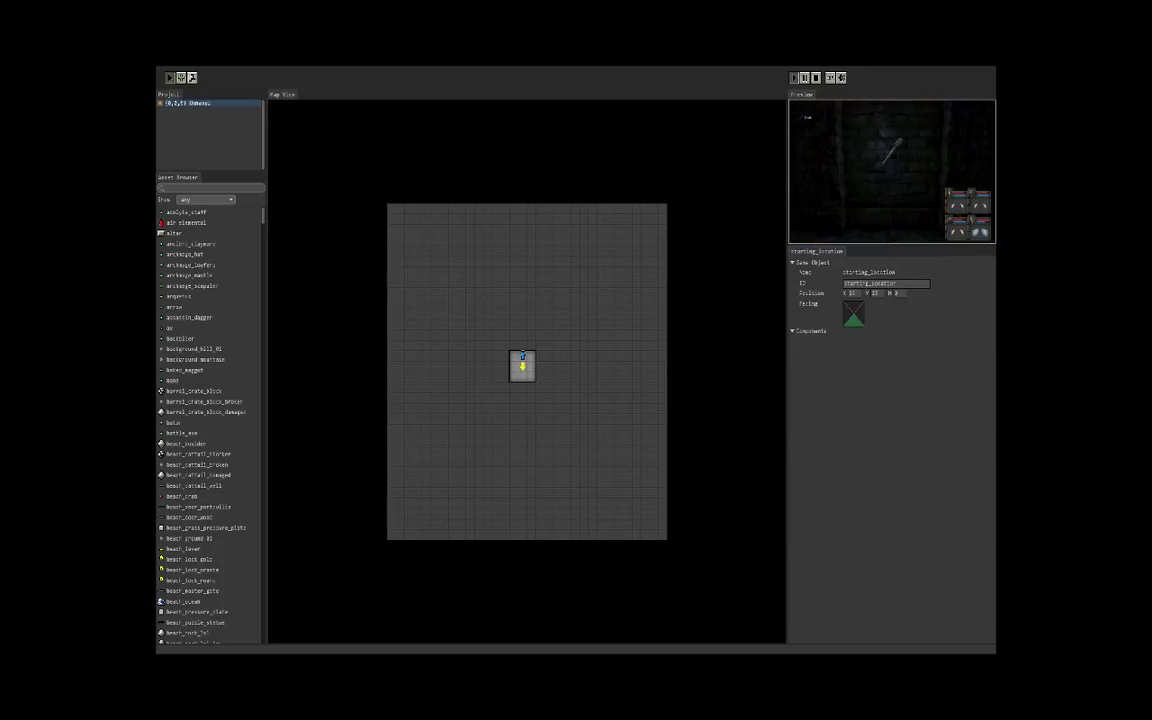
left_click(892, 151)
key("q")
key("q")
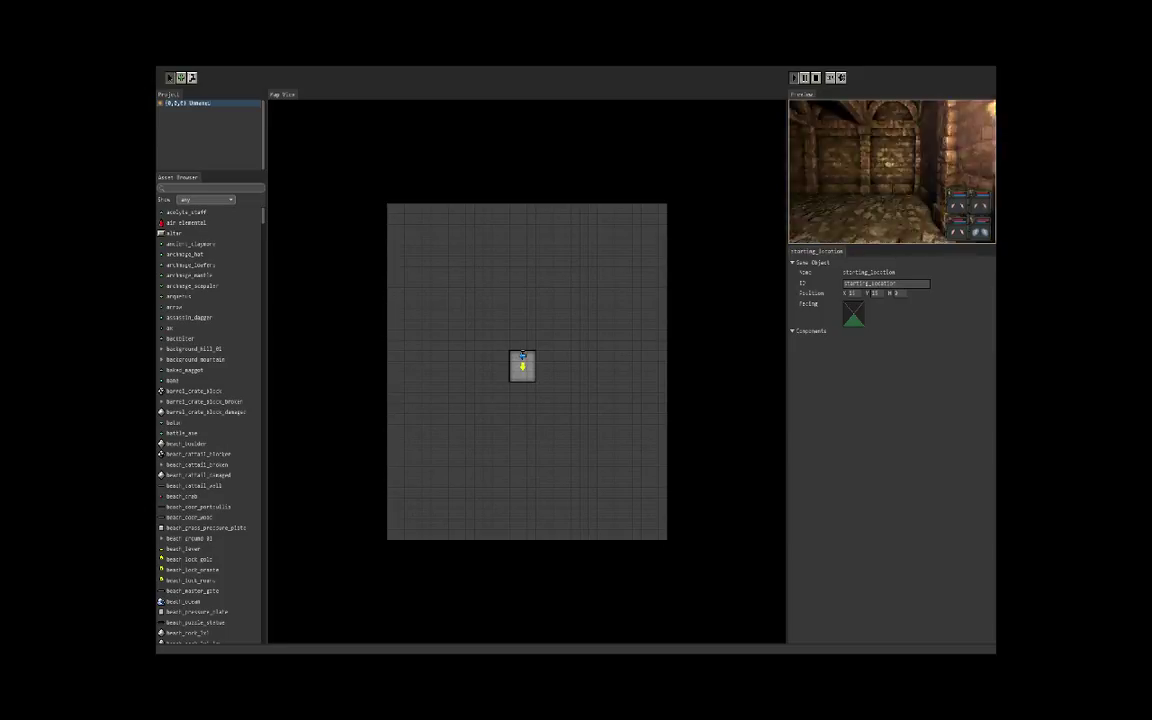
key("q")
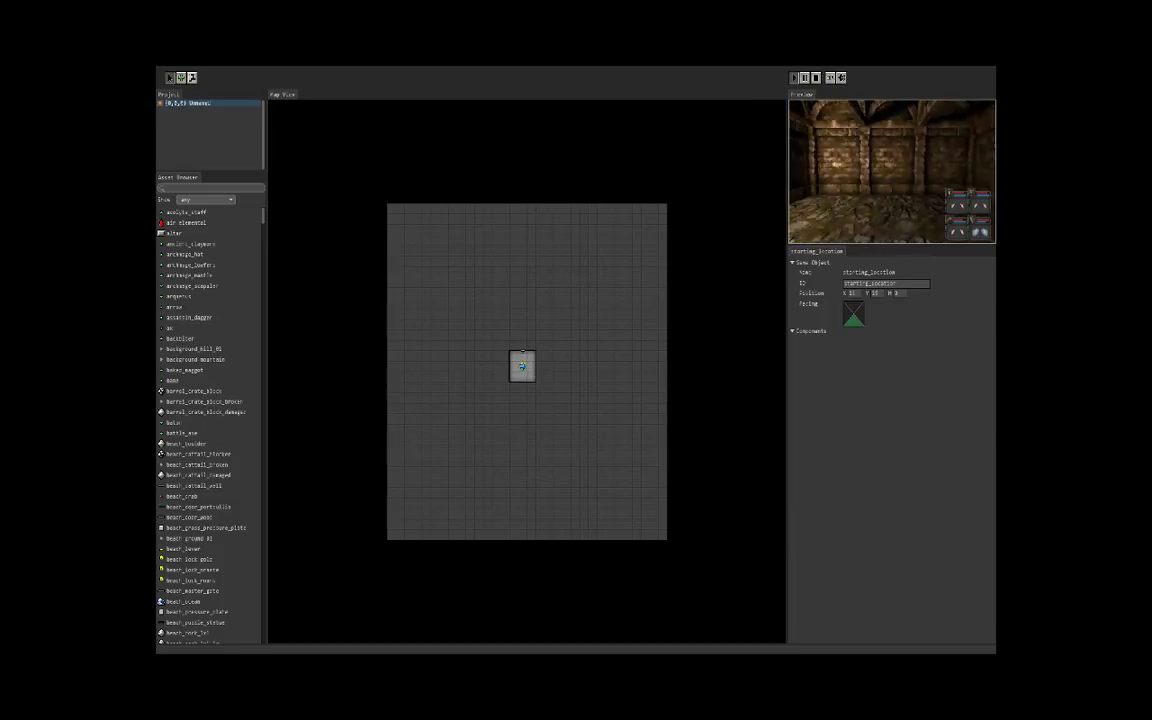
- Search the assets for torch and add torch_everburning objects on the east, south and west sides of the room
left_click(615, 417)
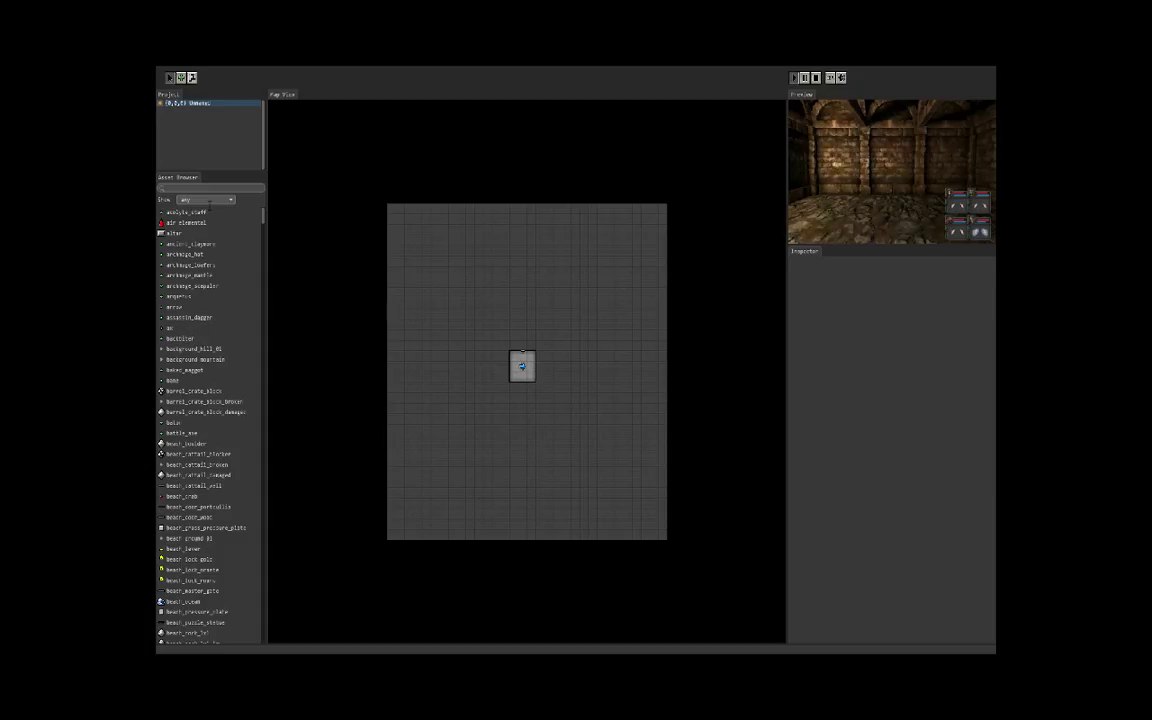
type("torch")
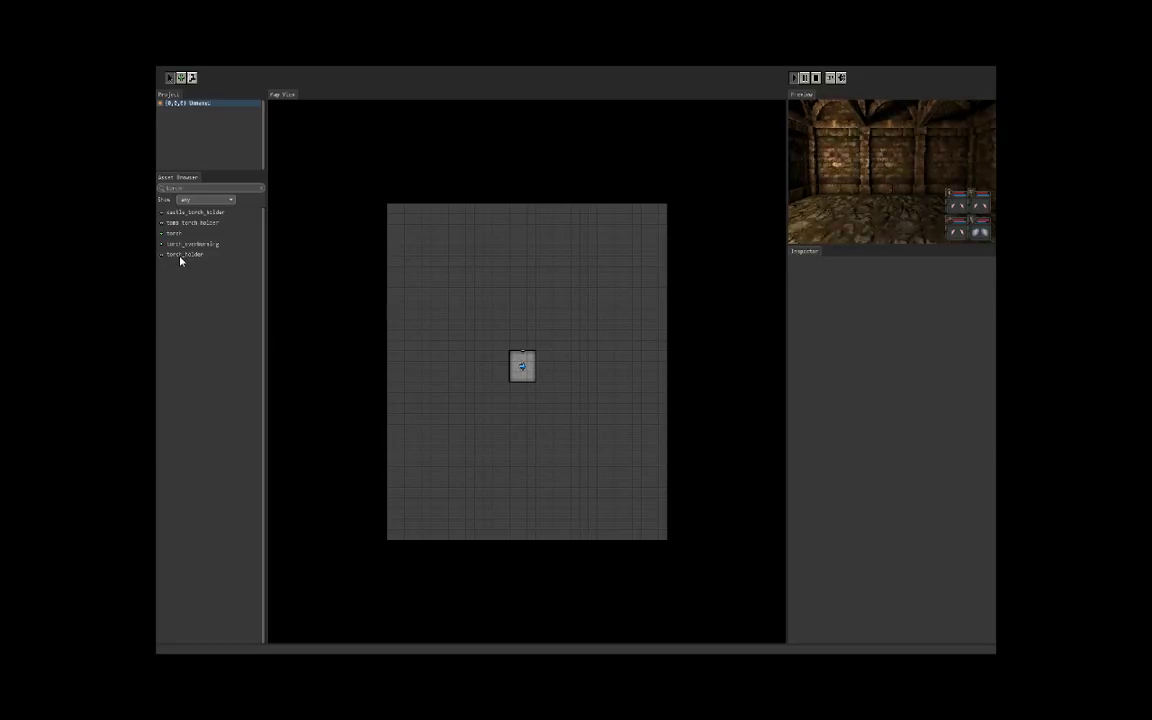
left_click(196, 244)
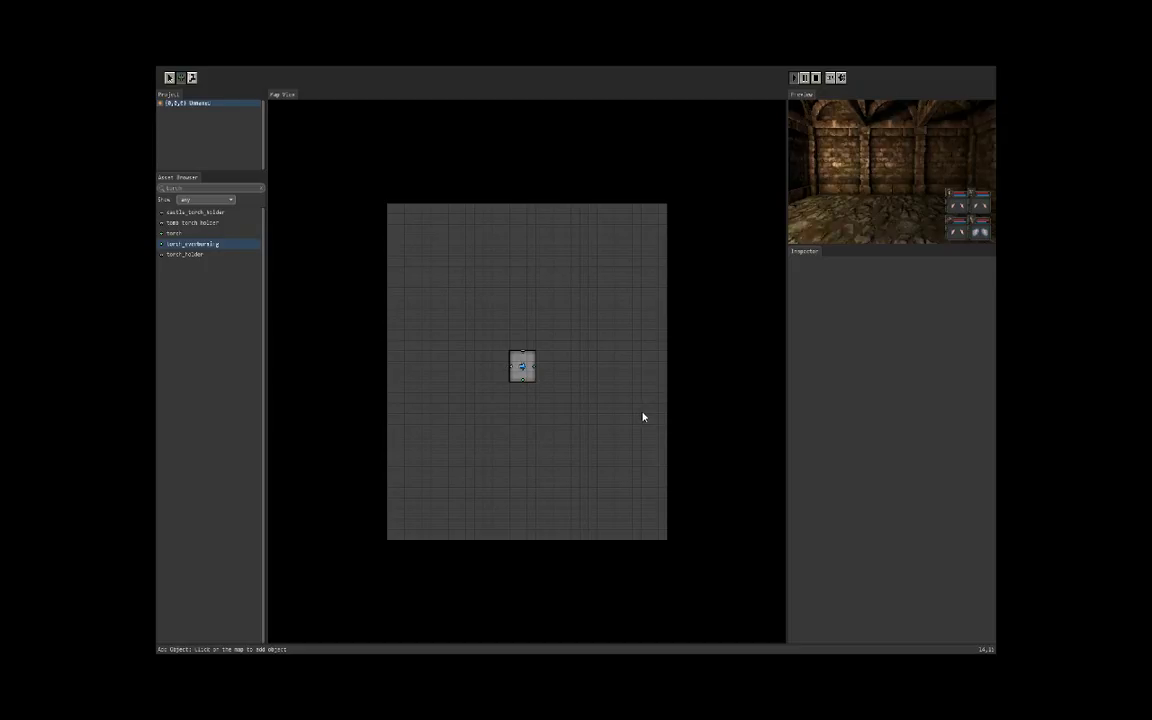
- Restart the preview and walk around the room to examine the lighting from the everburning torches
left_click(1059, 86)
left_click(1031, 86)
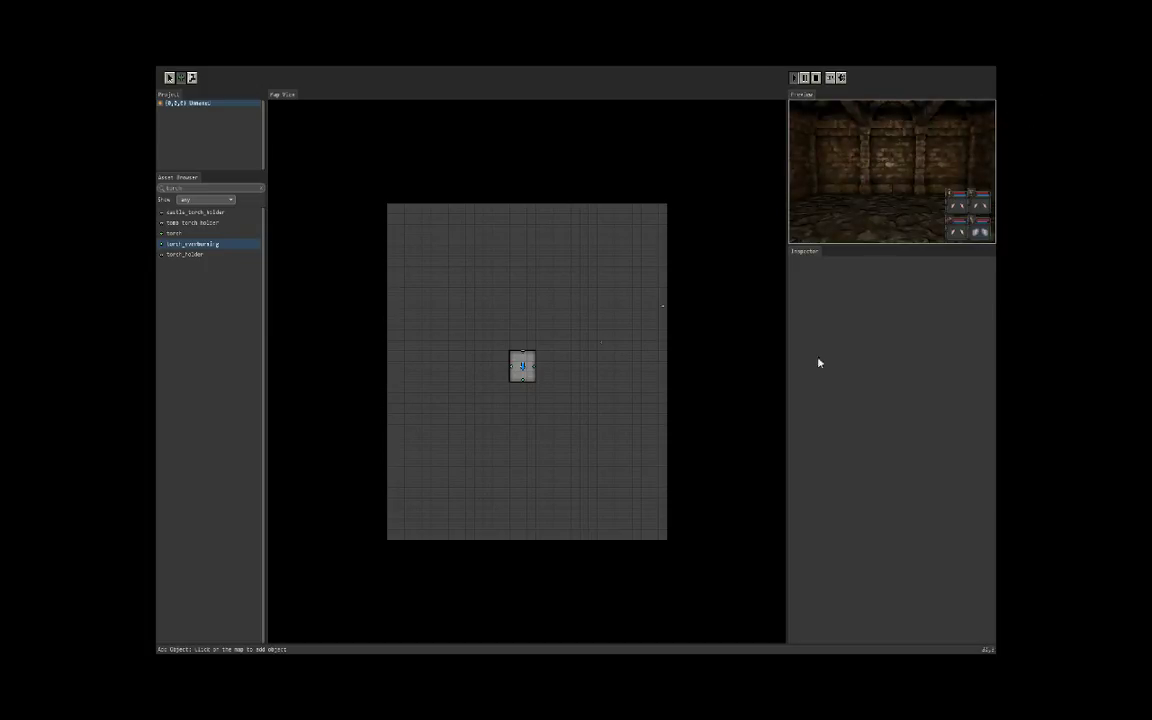
key("w")
key("a")
key("e")
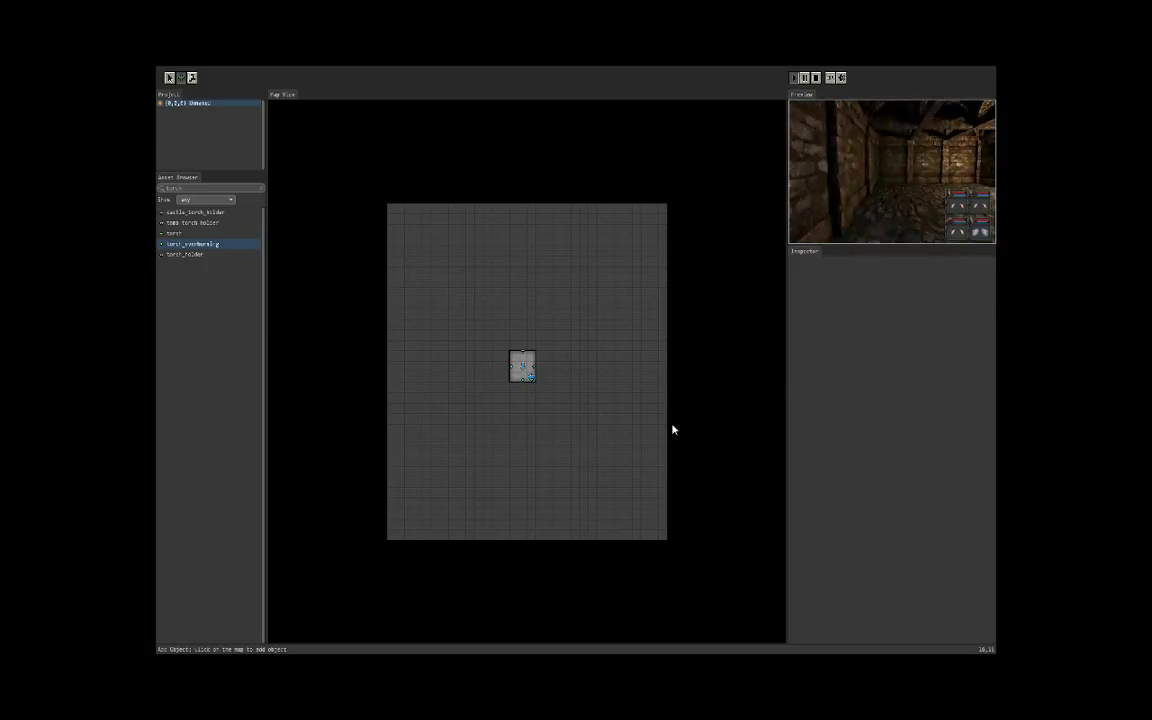
key("e")
key("w")
key("q")
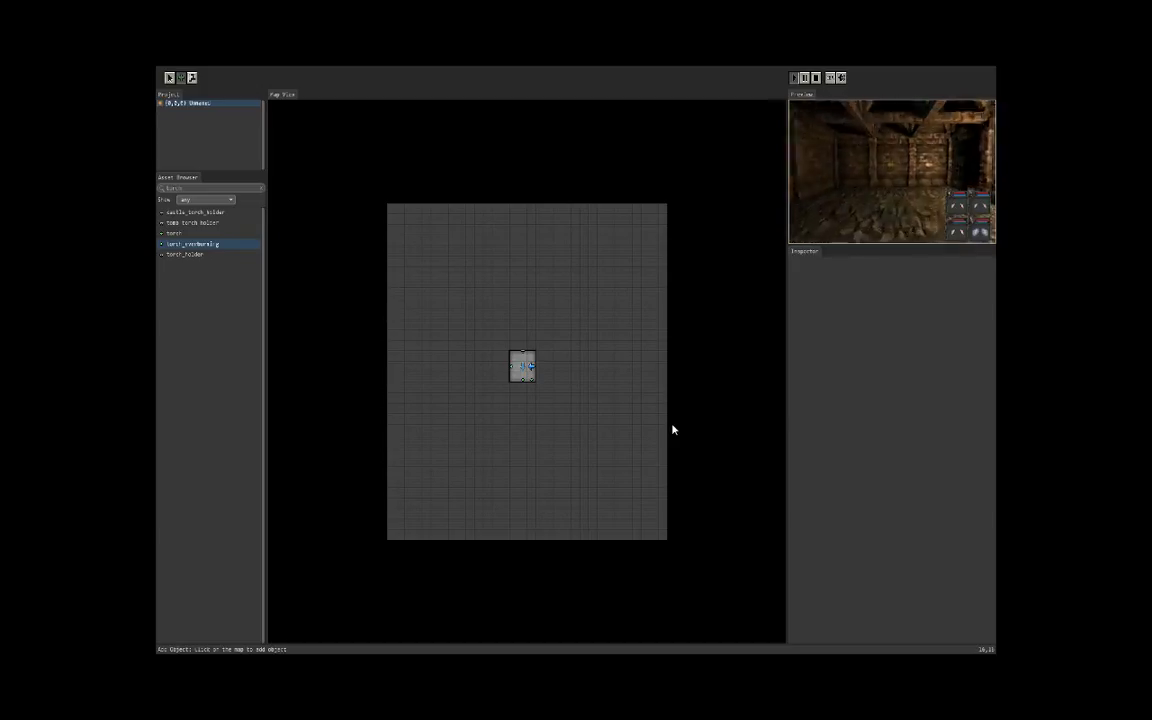
key("w")
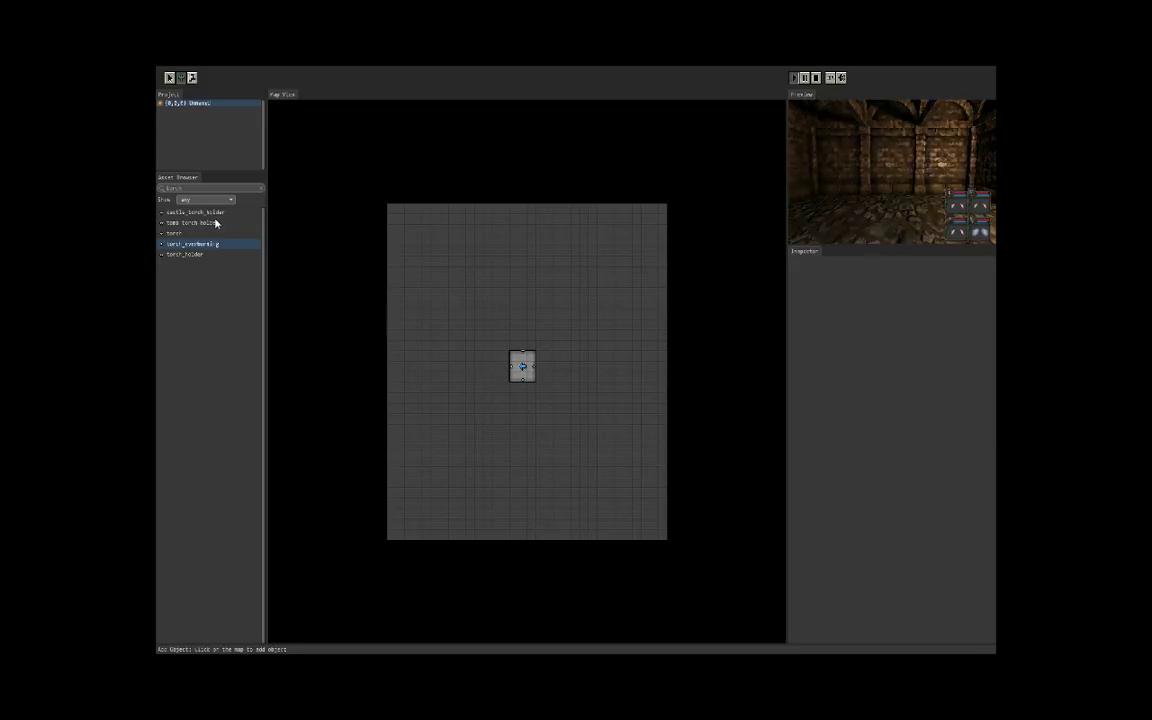
- Add torch objects along the east, south and west sides of the room and restart the preview to check them
left_click(251, 317)
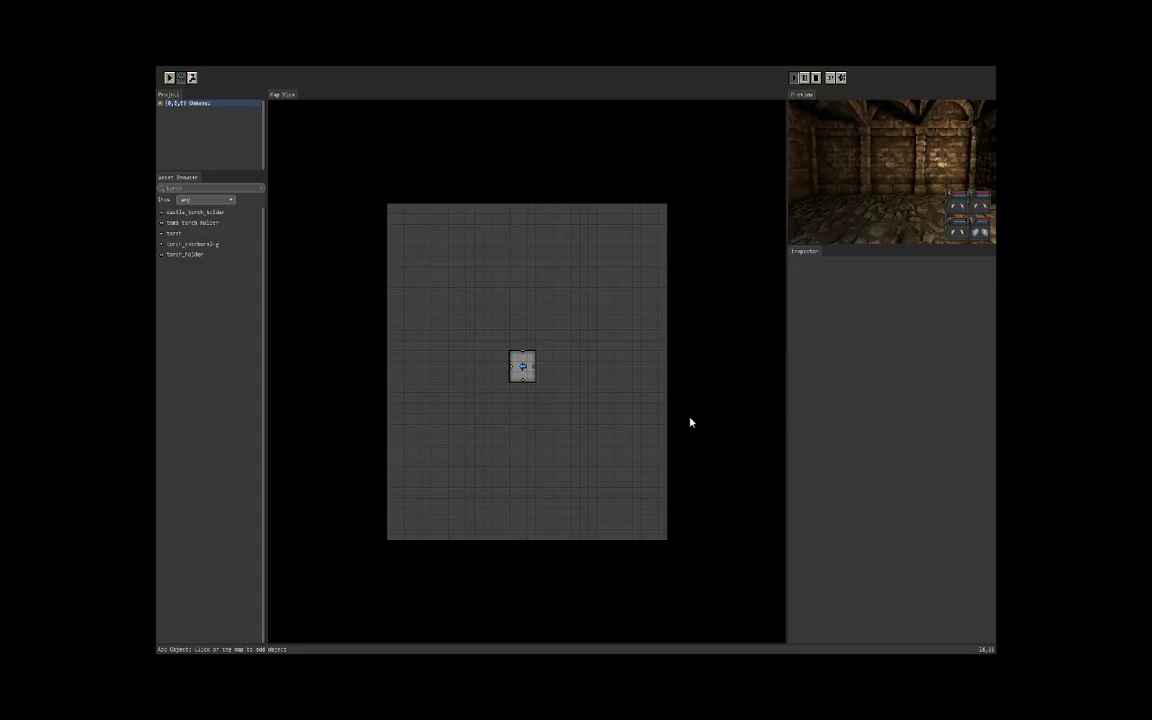
left_click(185, 234)
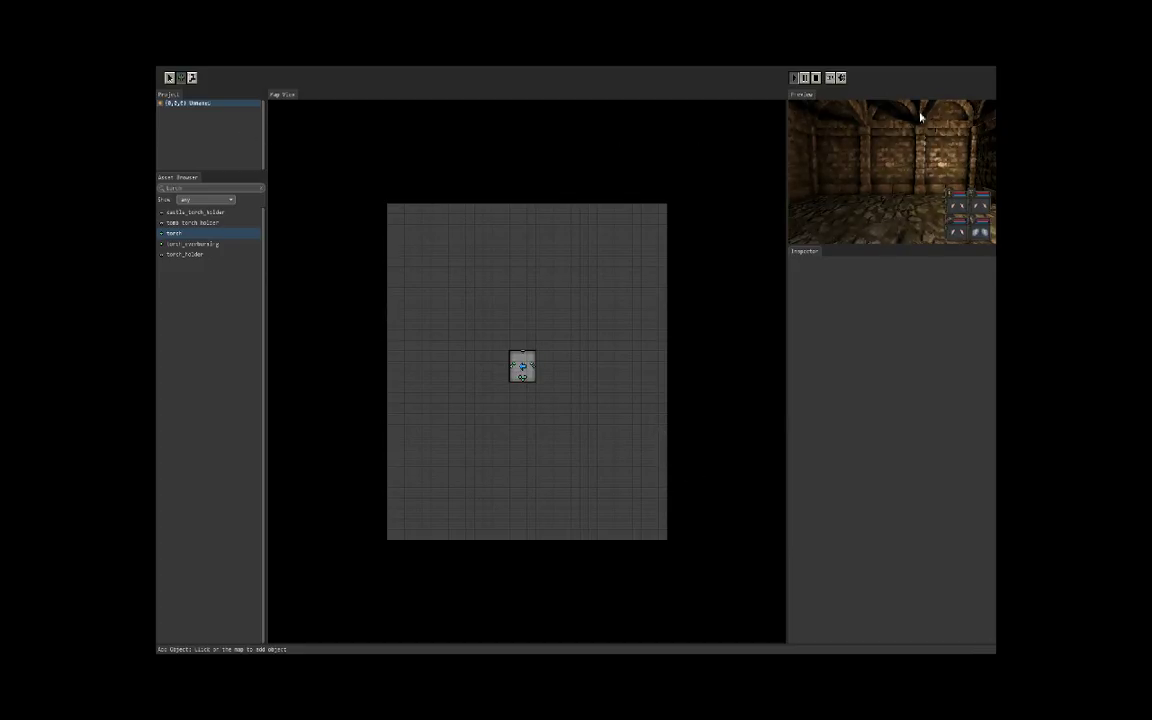
left_click(1066, 86)
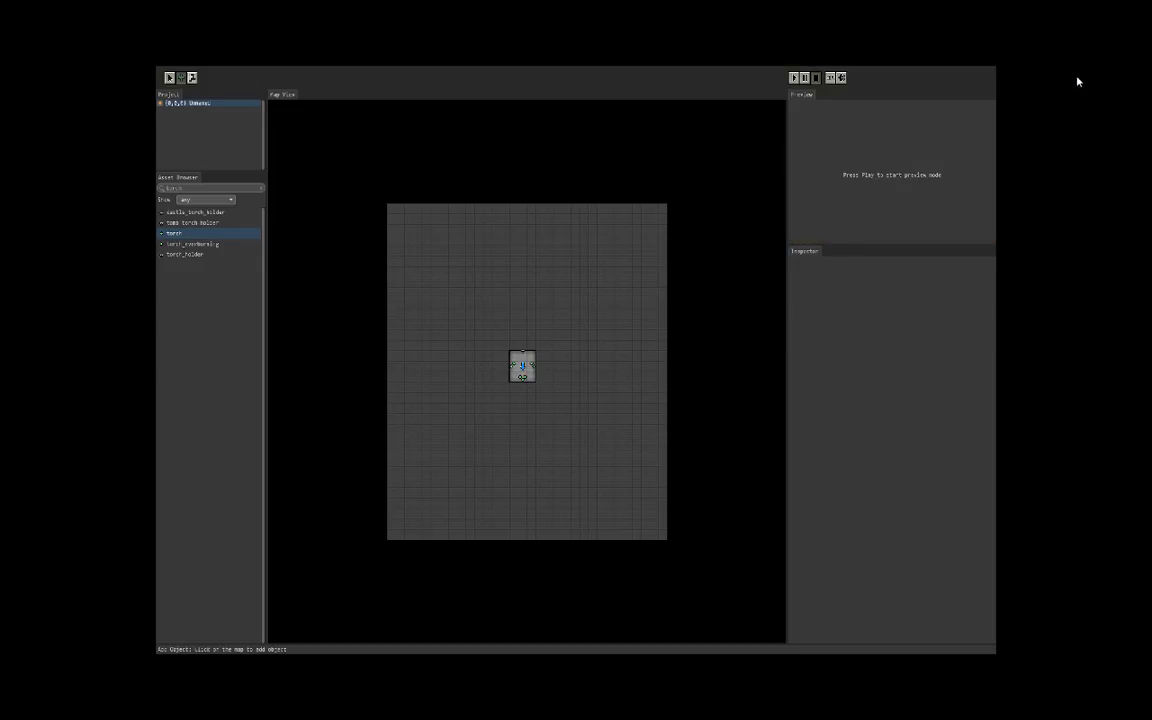
left_click(1032, 86)
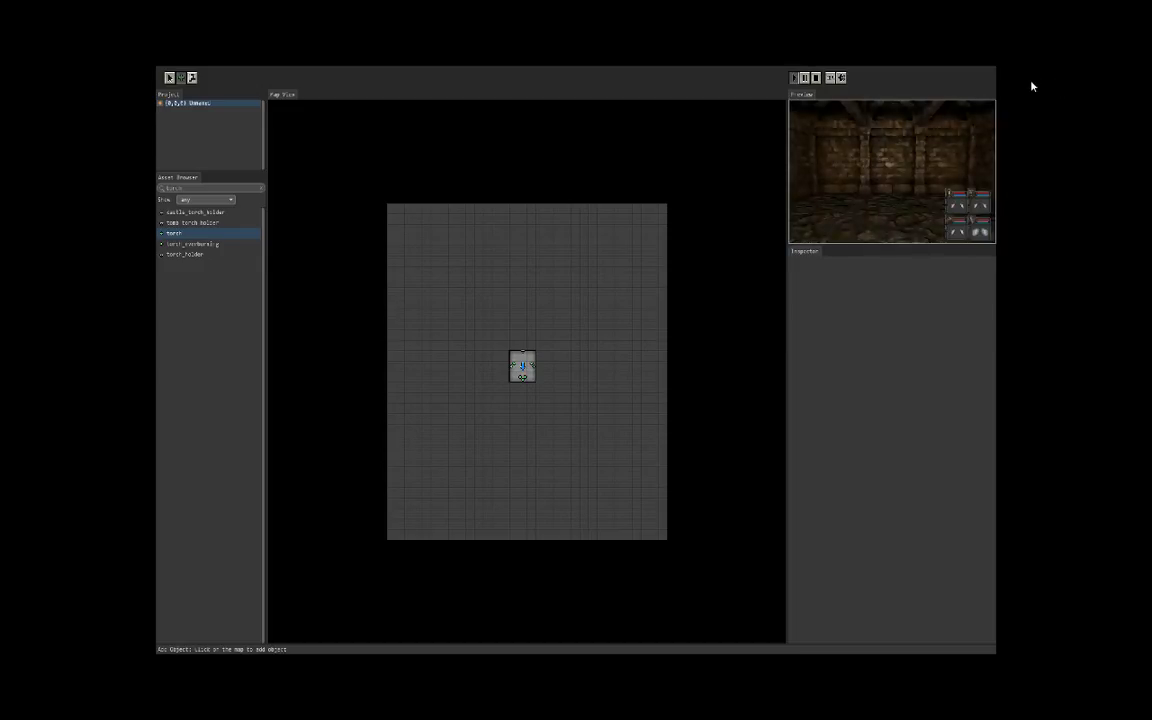
key("q")
key("q")
key("q")
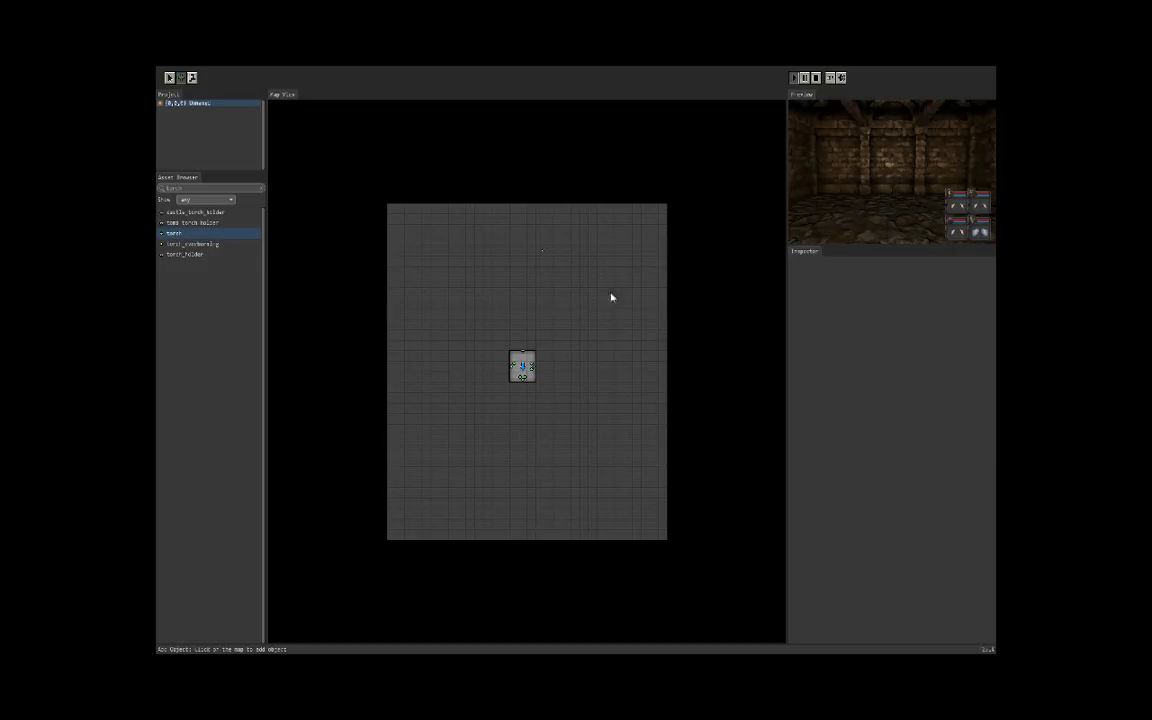
- Add tomb_torch_holder objects on both sides of the existing north wall holder and look around in the running preview
left_click(198, 222)
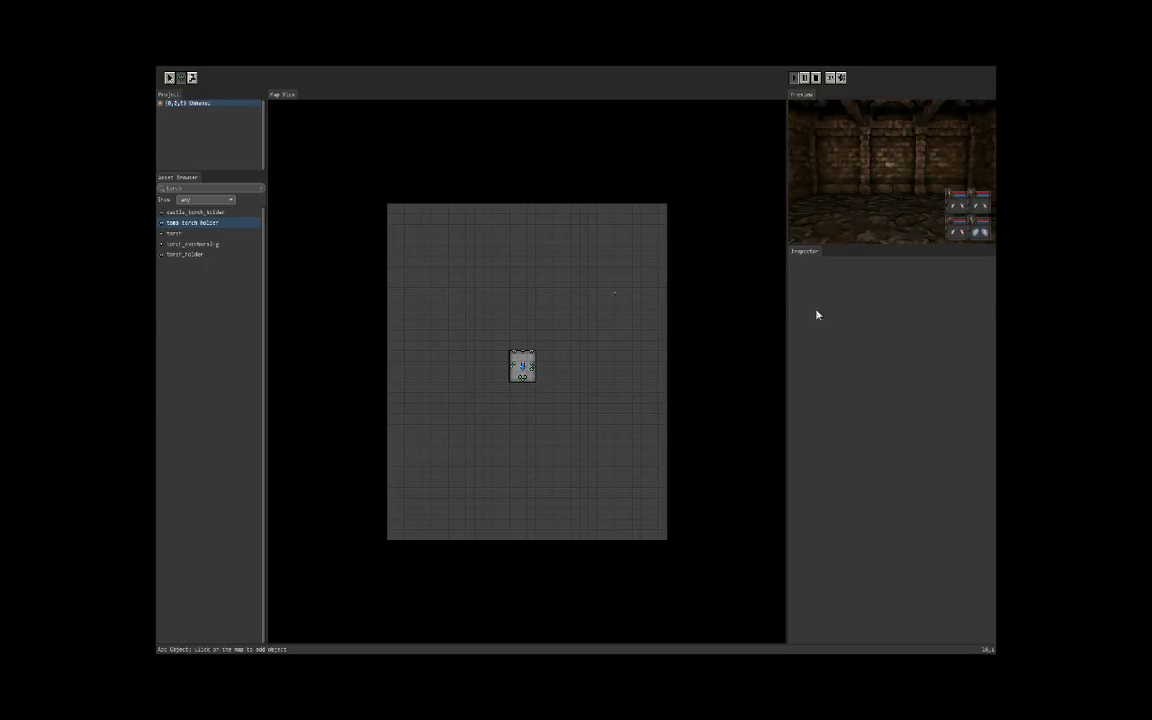
left_click(1047, 212)
key("e")
key("e")
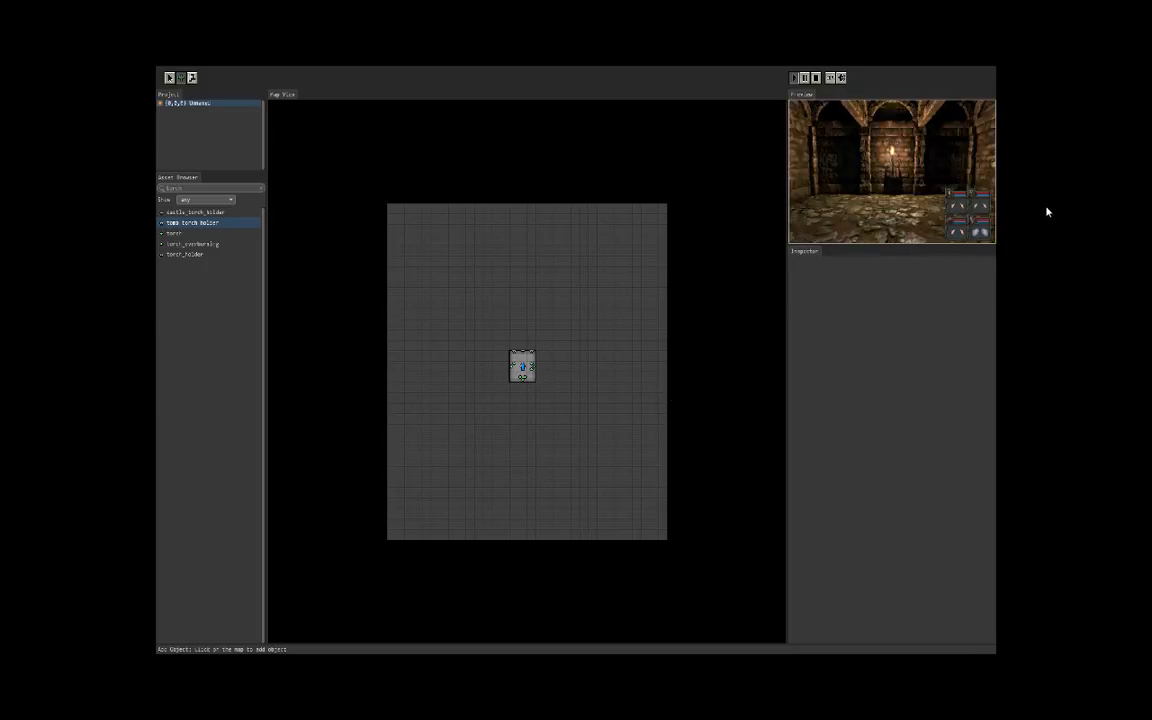
key("q")
key("q")
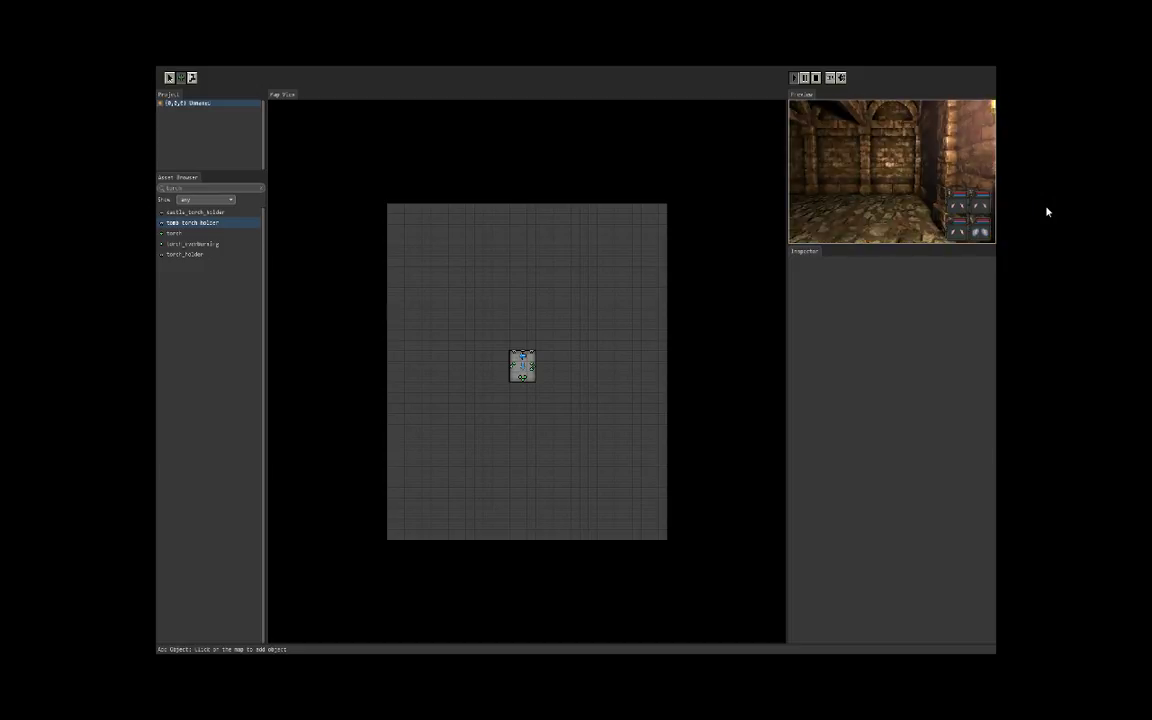
- Restart the preview and turn through all directions to examine the room with the new torch holders
left_click(1056, 86)
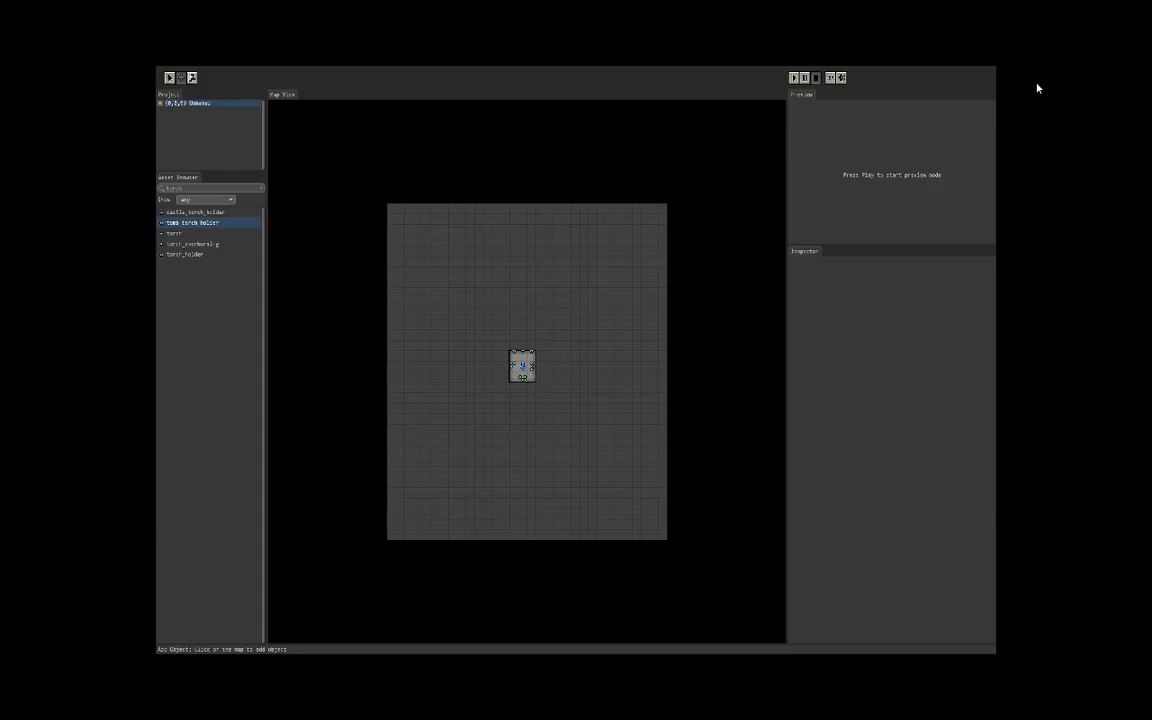
key("F5")
key("e")
key("e")
key("e")
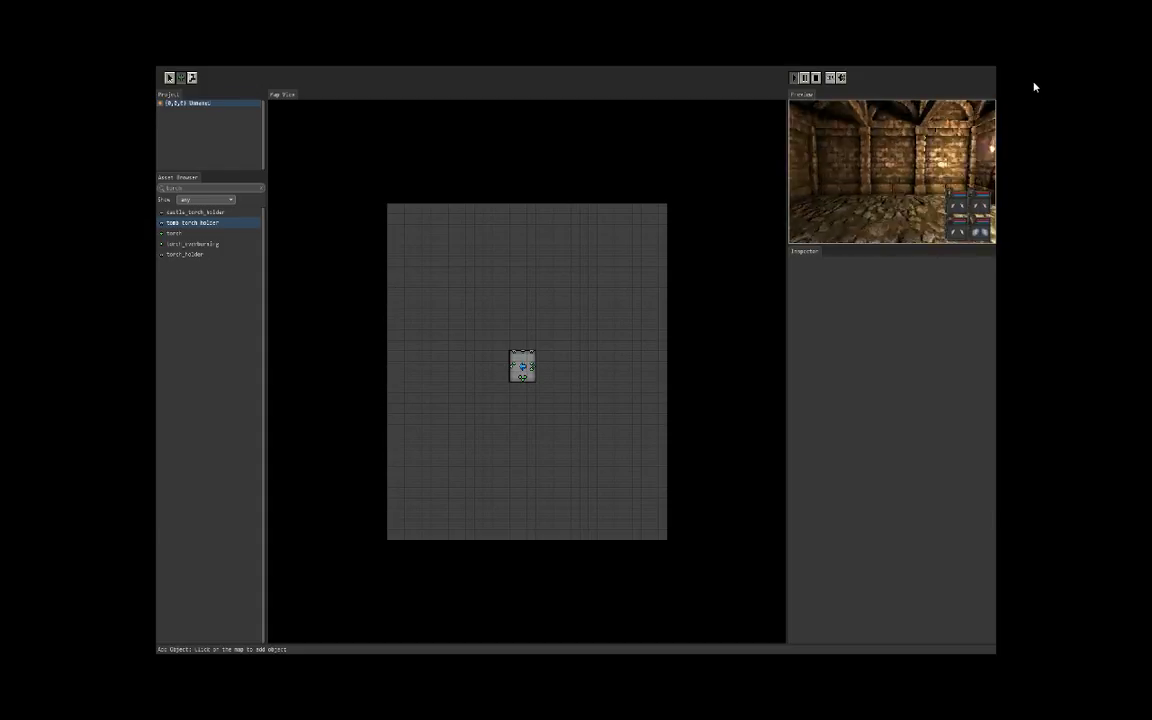
key("q")
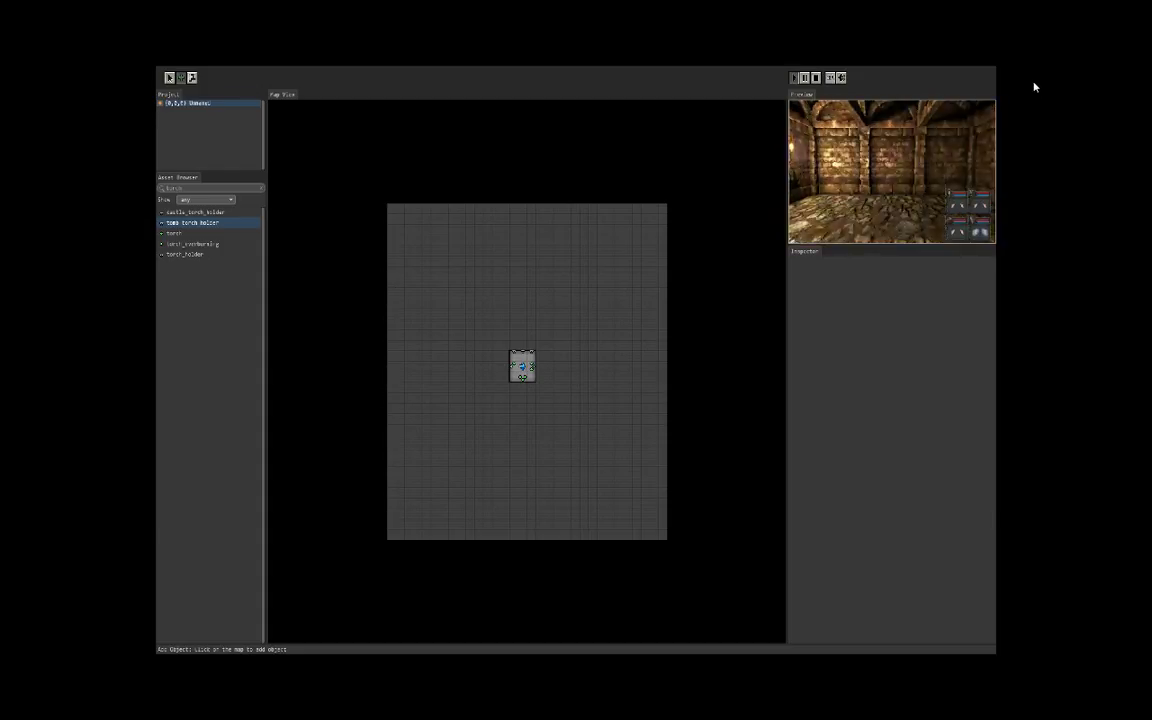
key("q")
key("q")
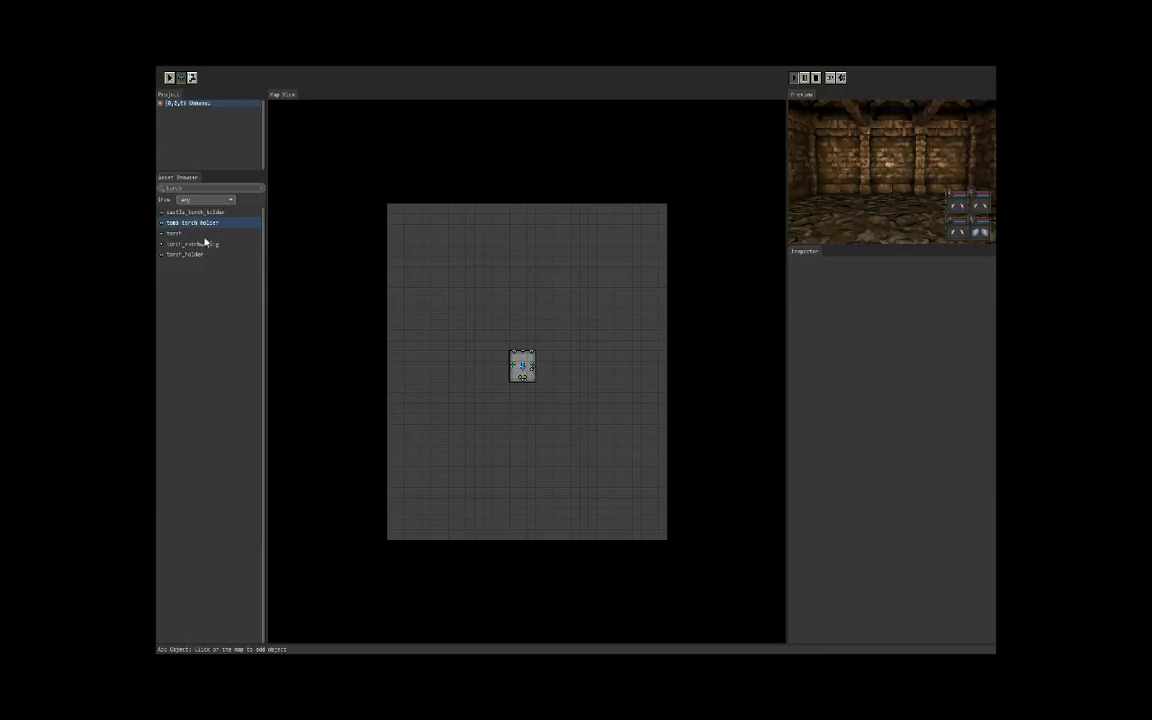
- Select the castle_torch_holder asset and walk through the previewed room to inspect the south and west walls
key("Up")
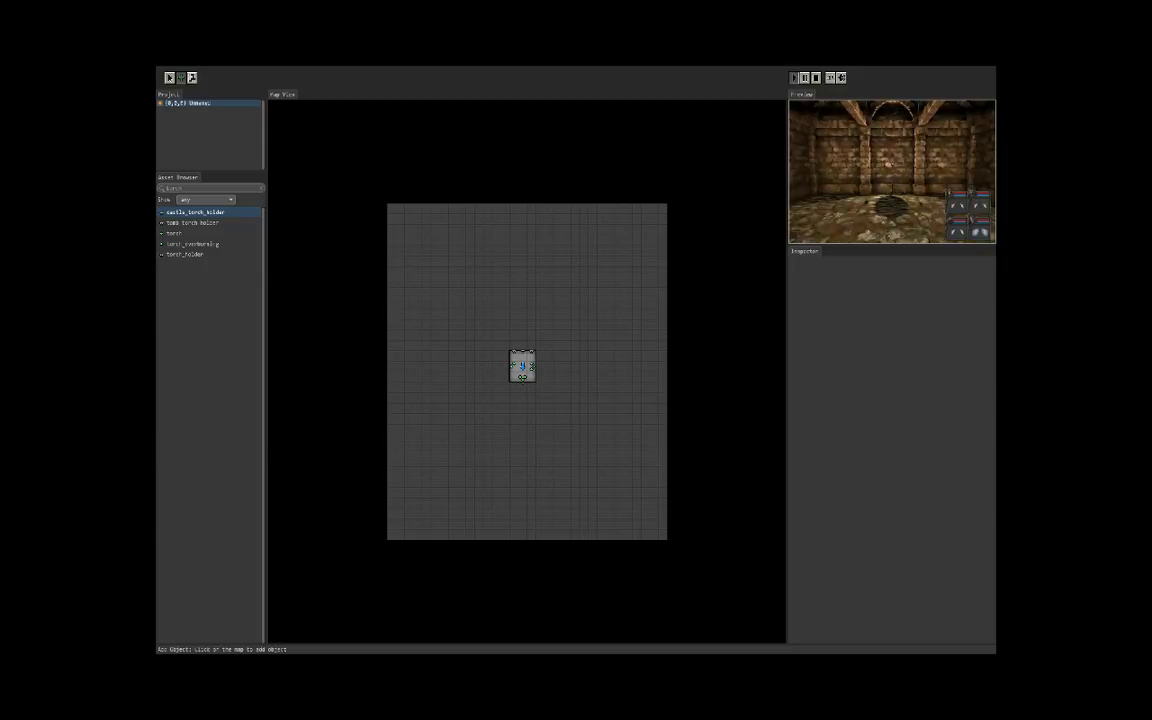
key("w")
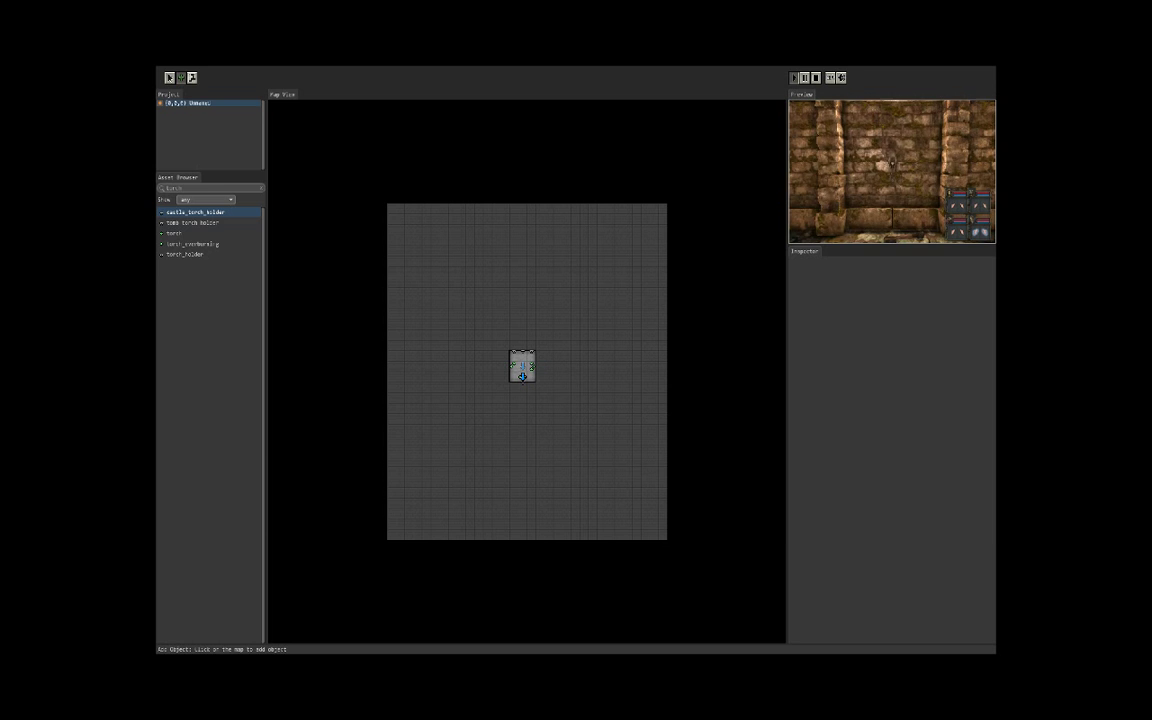
key("q")
key("q")
key("e")
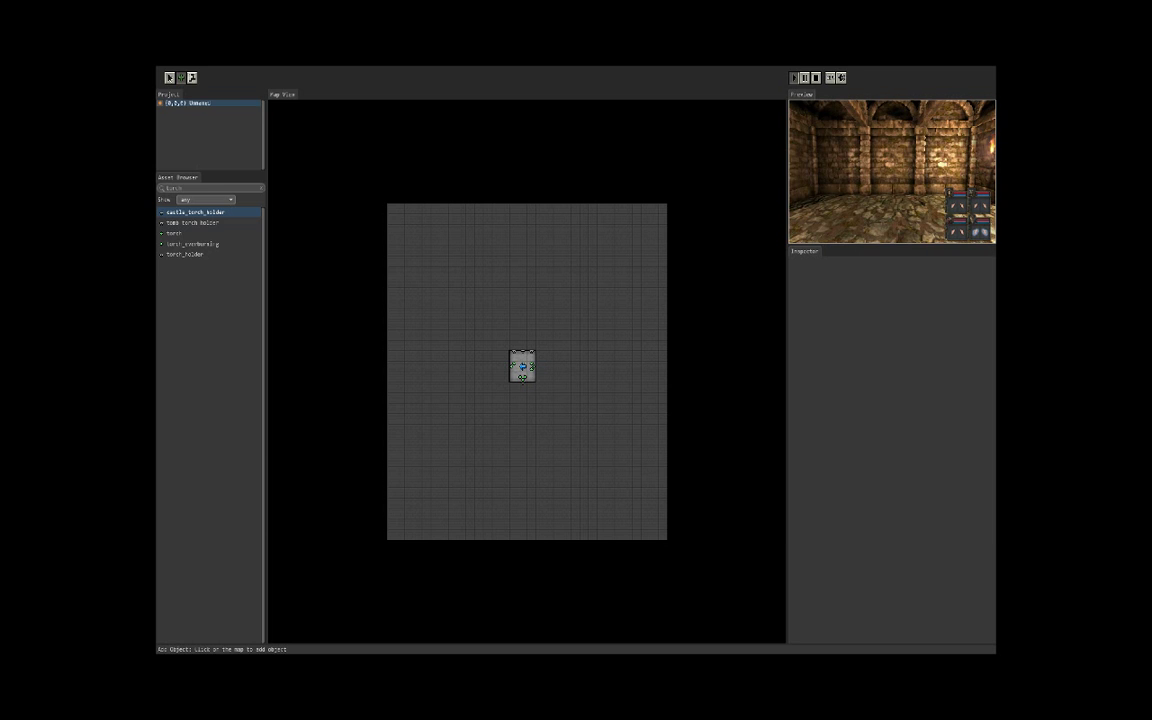
key("e")
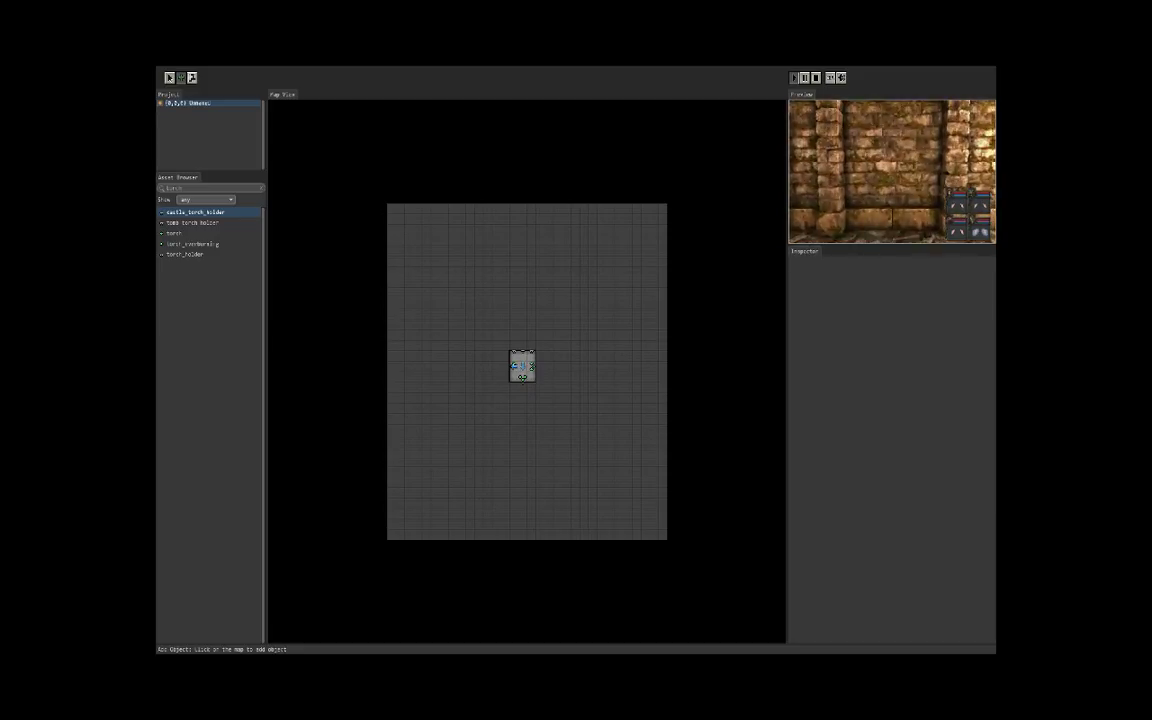
key("e")
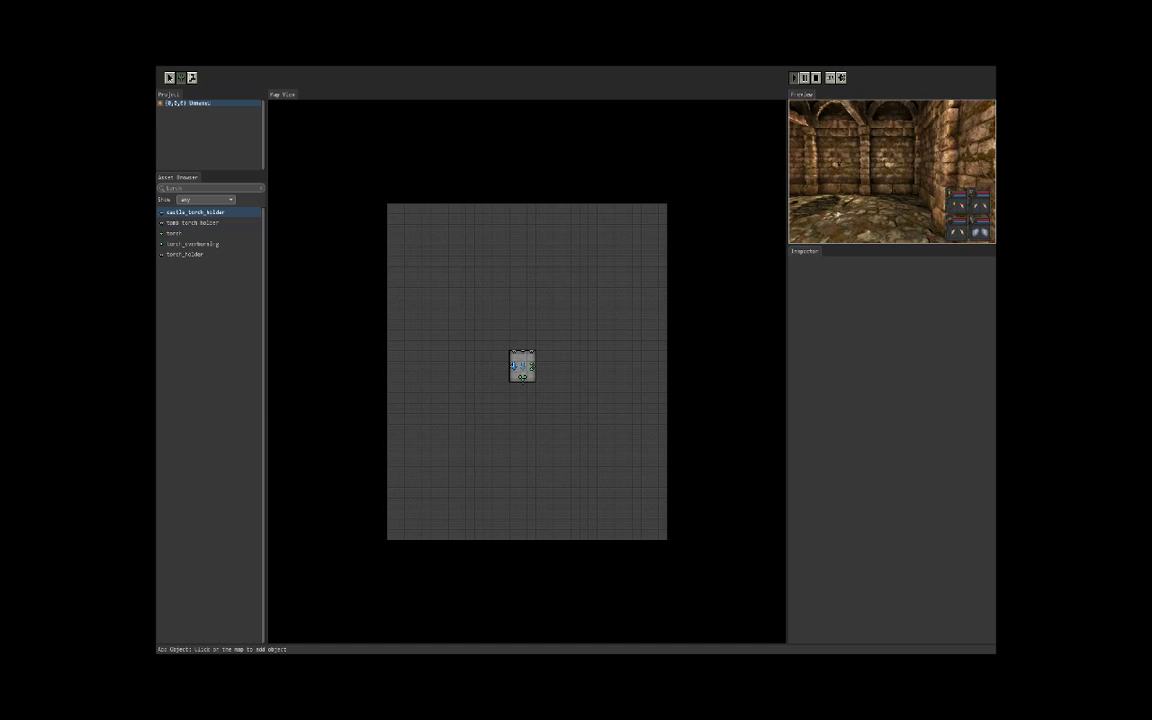
key("e")
key("e")
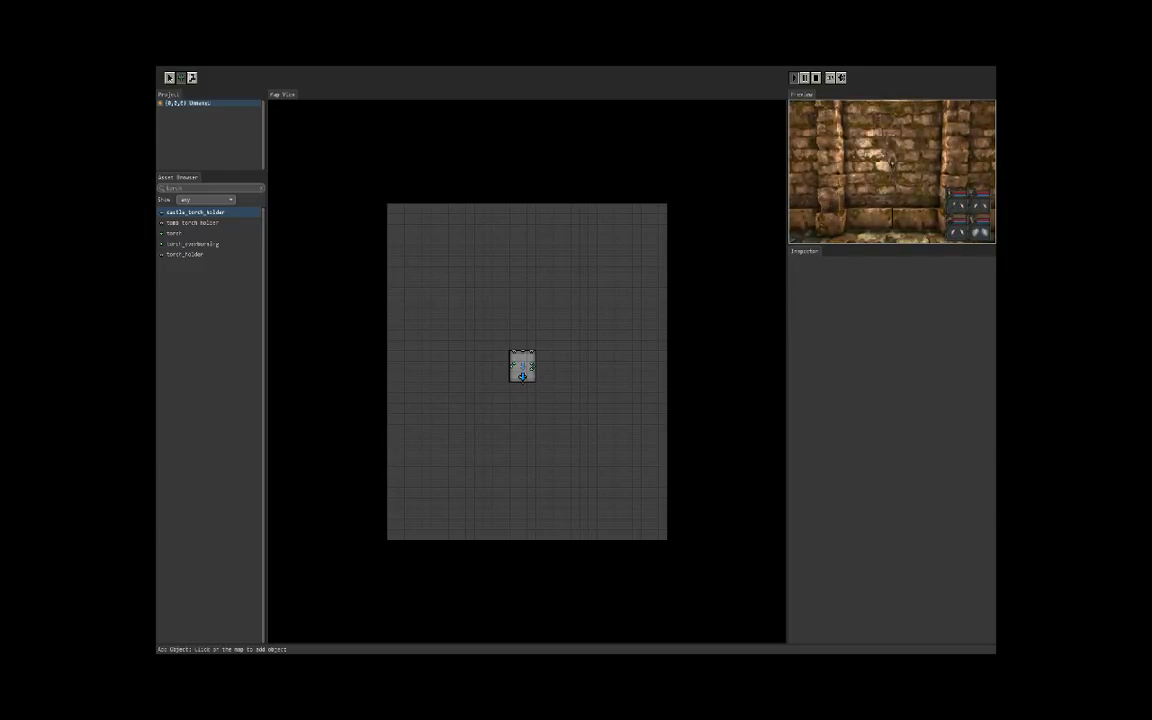
- Turn around in the previewed room and walk towards the torch holders on the north wall to view them
key("q")
key("q")
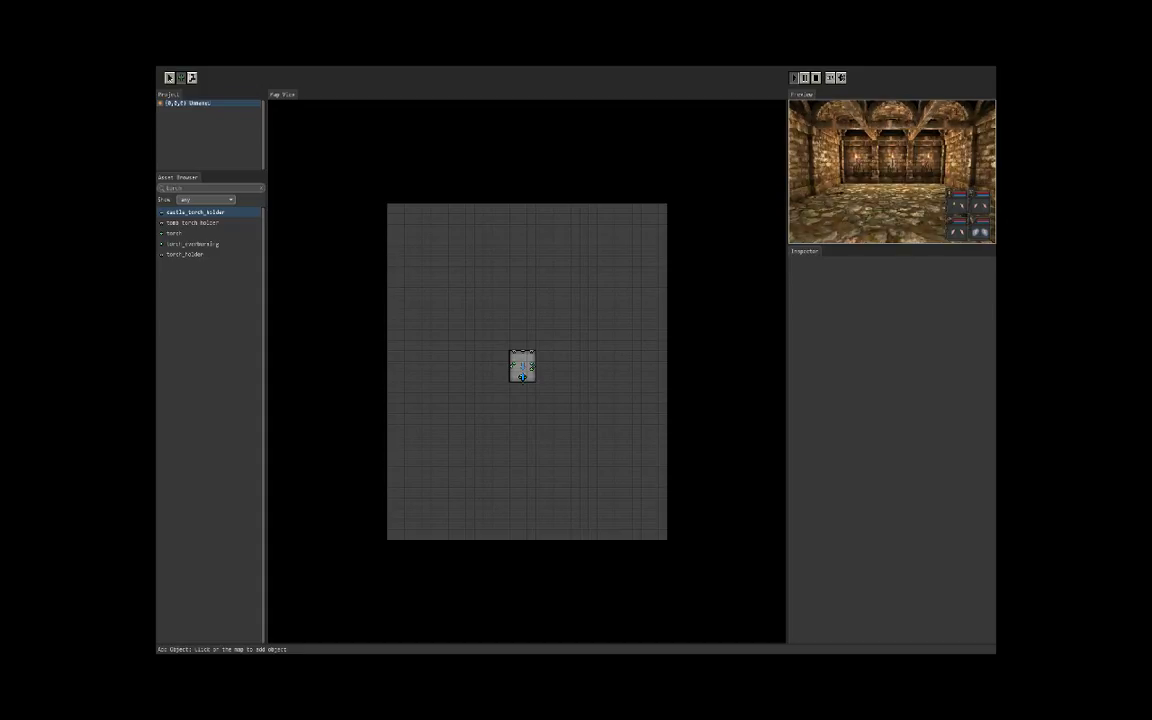
key("w")
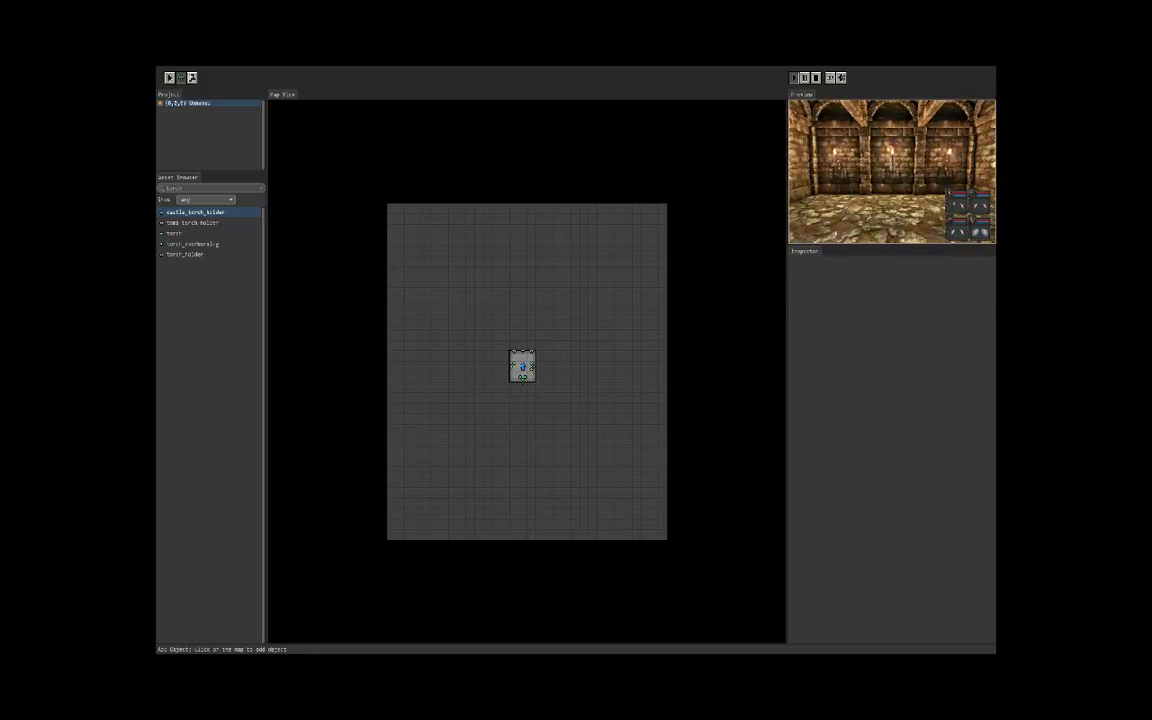
- Clear the torch filter from the asset list and browse through all available assets
double_click(178, 188)
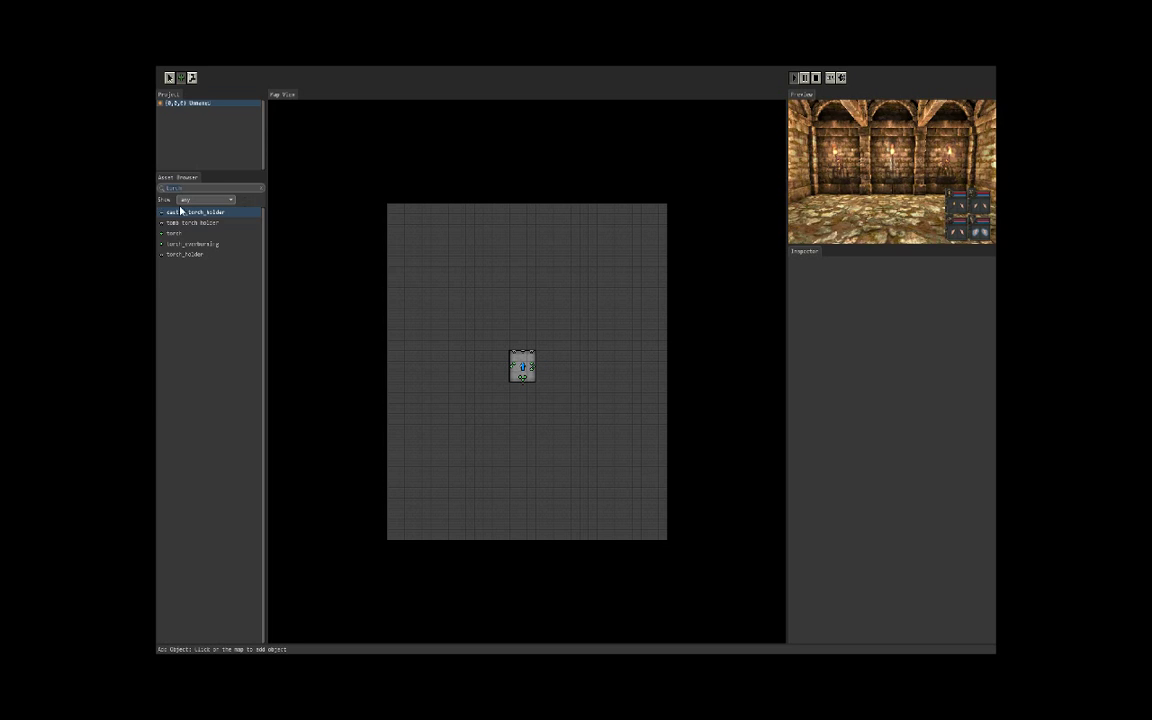
key("BackSpace")
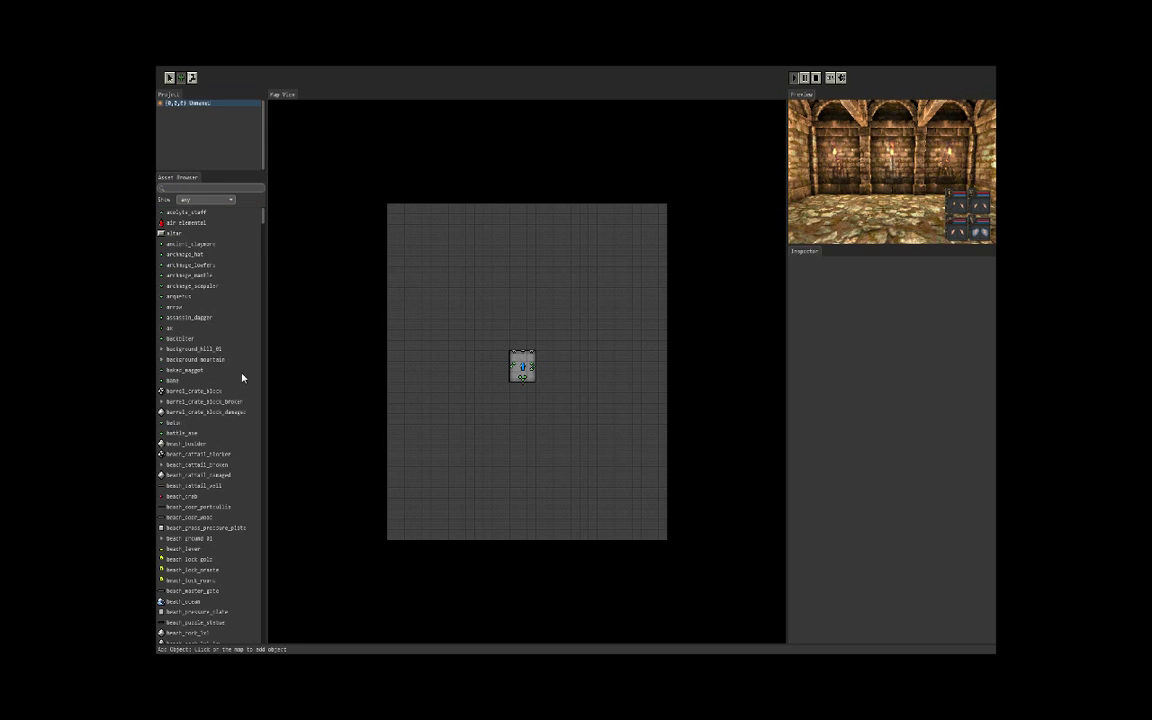
left_click(190, 287)
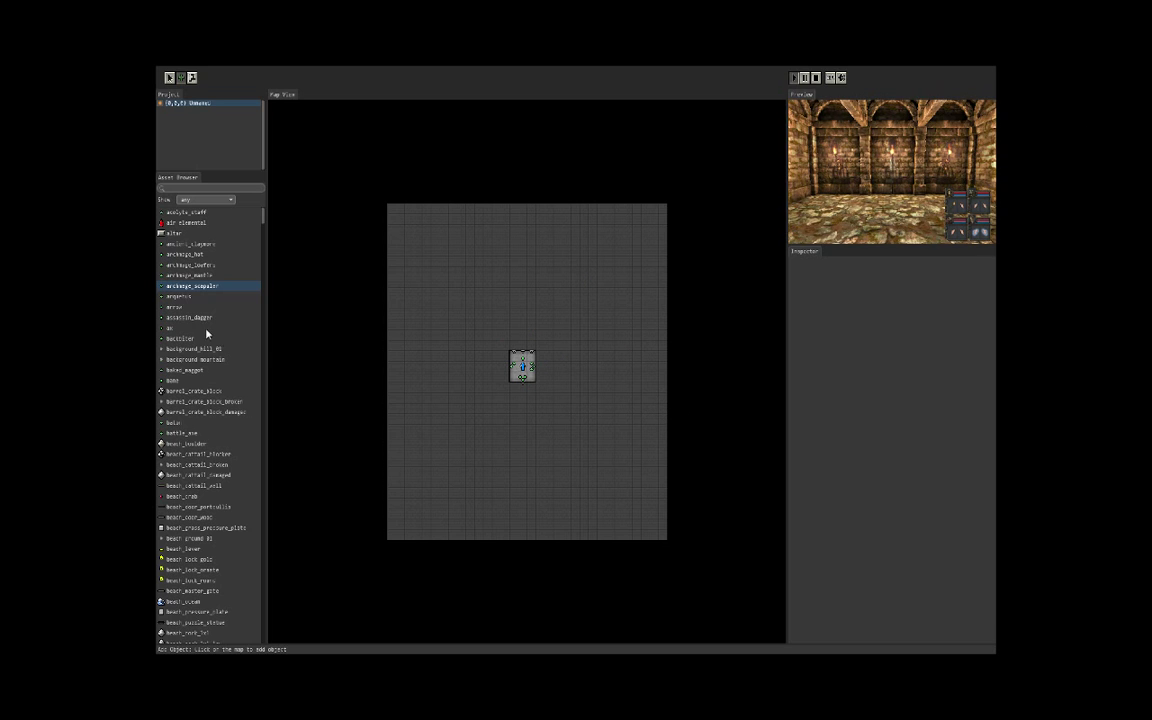
scroll(178, 220, "down", 5)
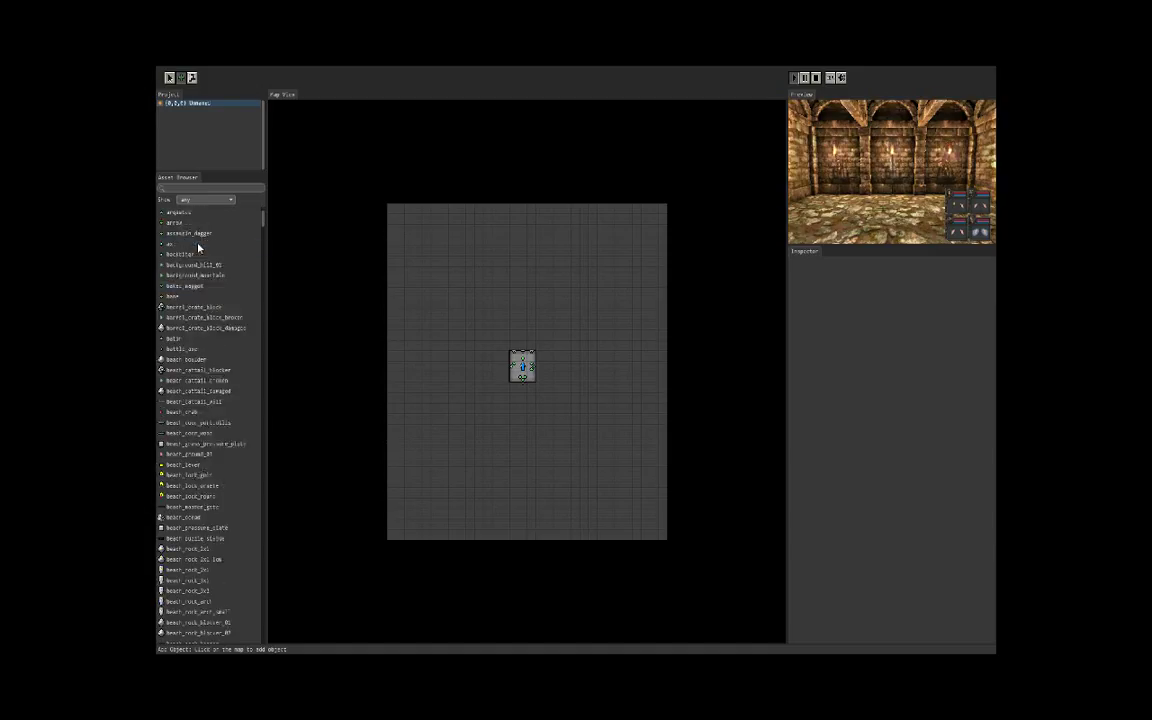
- Paint two narrow dungeon_floor_tiles corridors running north from the room's northwest and northeast corners and restart the preview
left_click(192, 77)
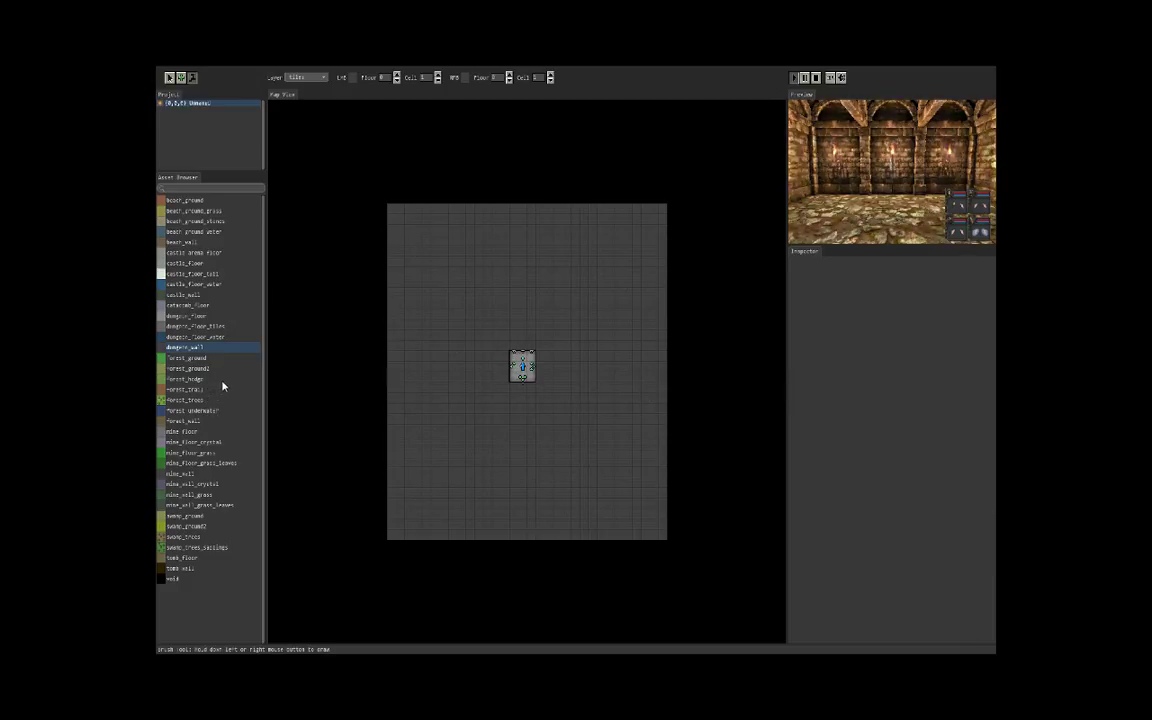
key("Up")
key("Up")
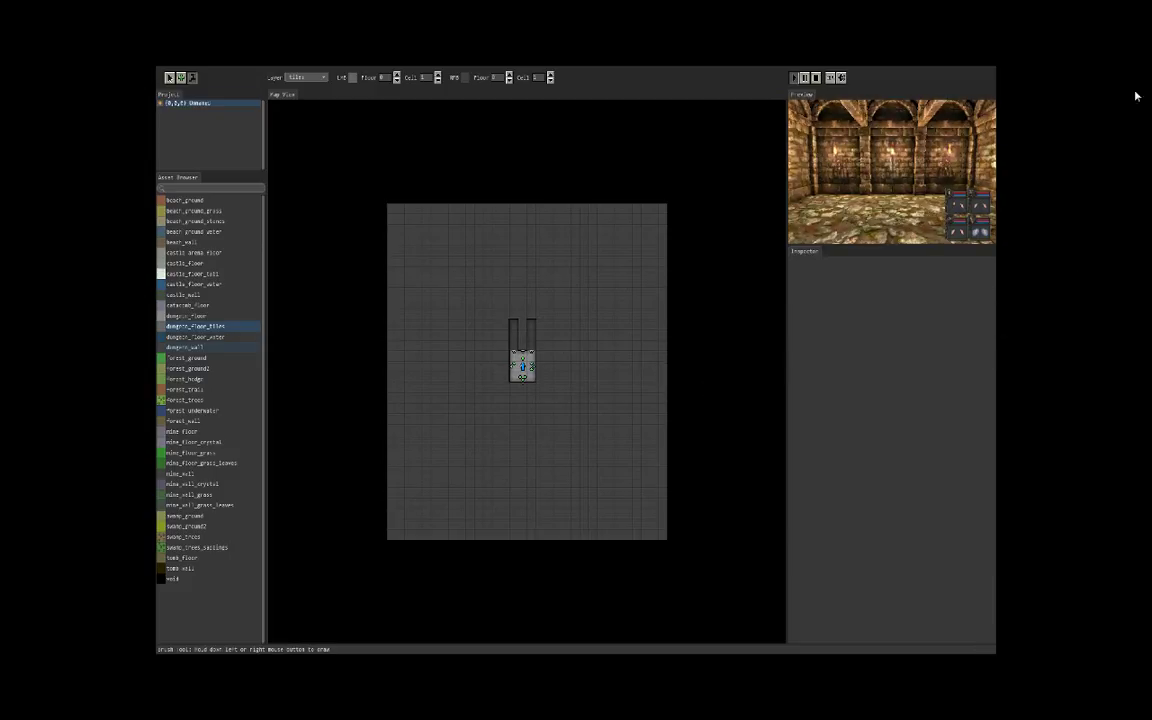
left_click(1053, 79)
left_click(1059, 84)
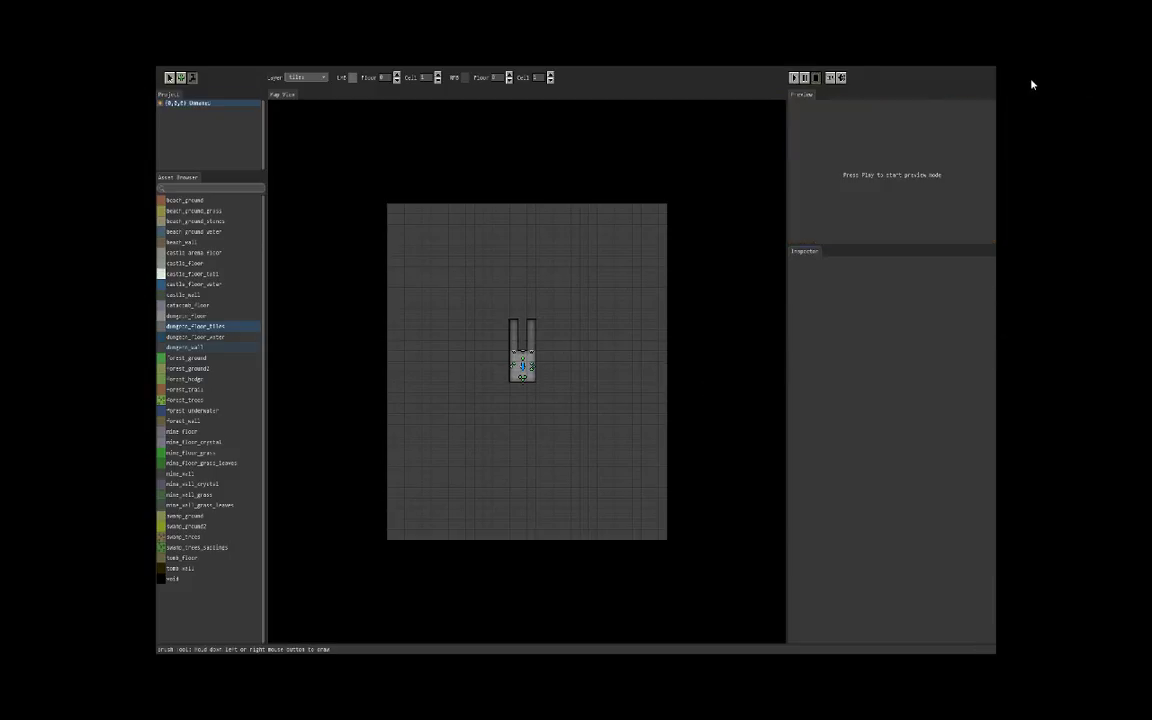
left_click(1030, 79)
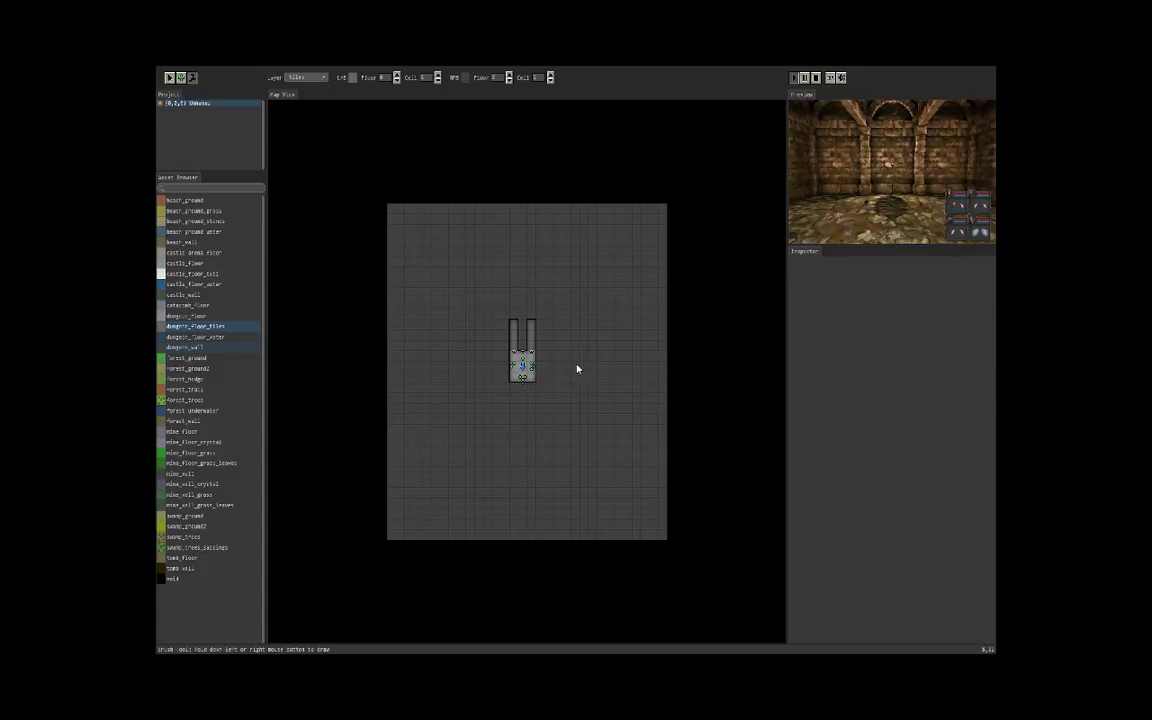
- Select the forest_trail tile for the brush and switch back to dungeon_wall
left_click(262, 430)
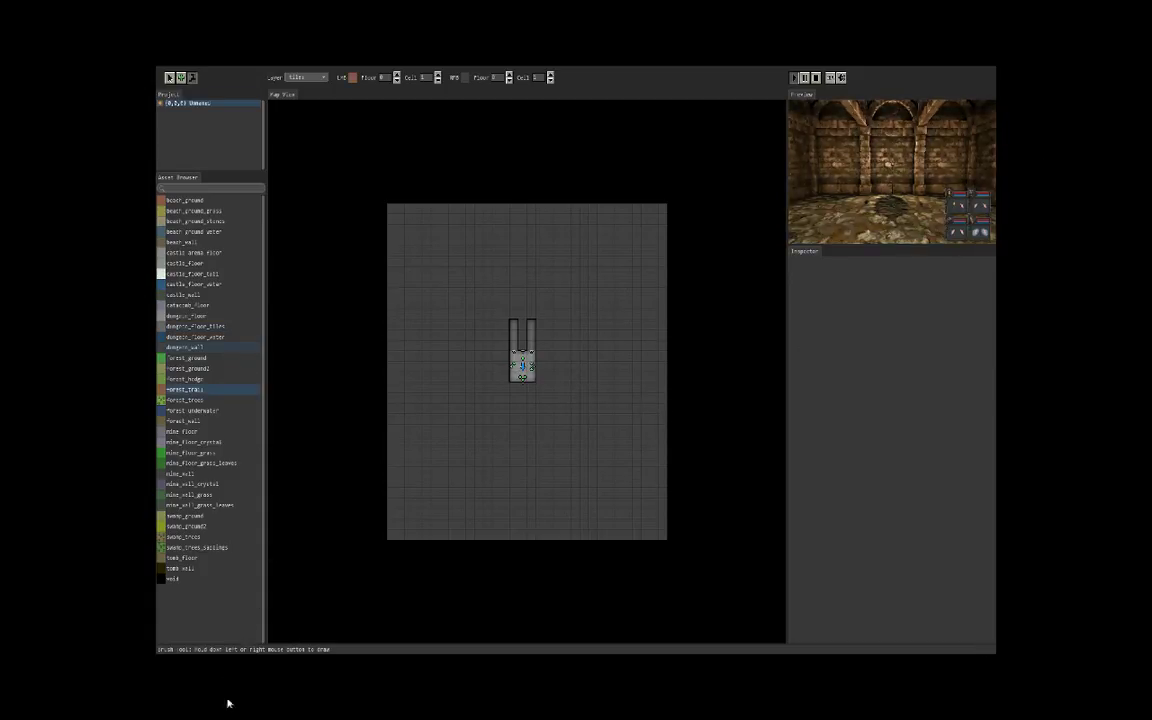
key("Up")
key("Up")
key("Up")
key("Up")
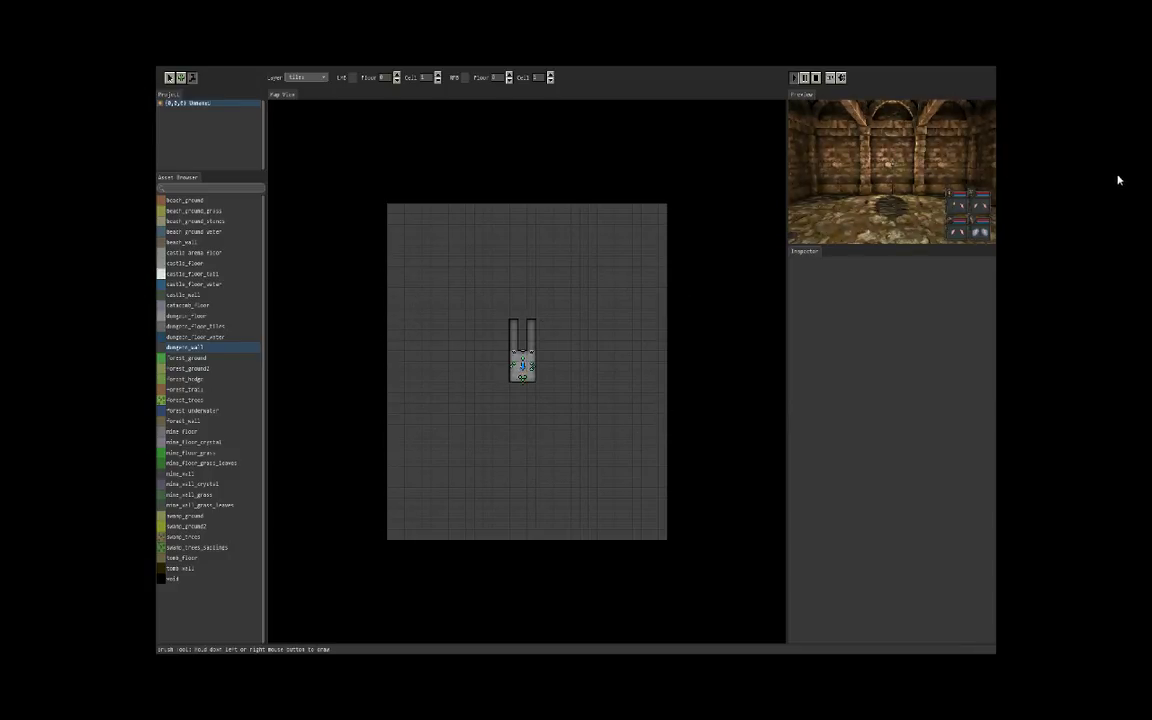
- Turn to face north in the preview and walk across the room into the west corridor
key("e")
key("e")
key("w")
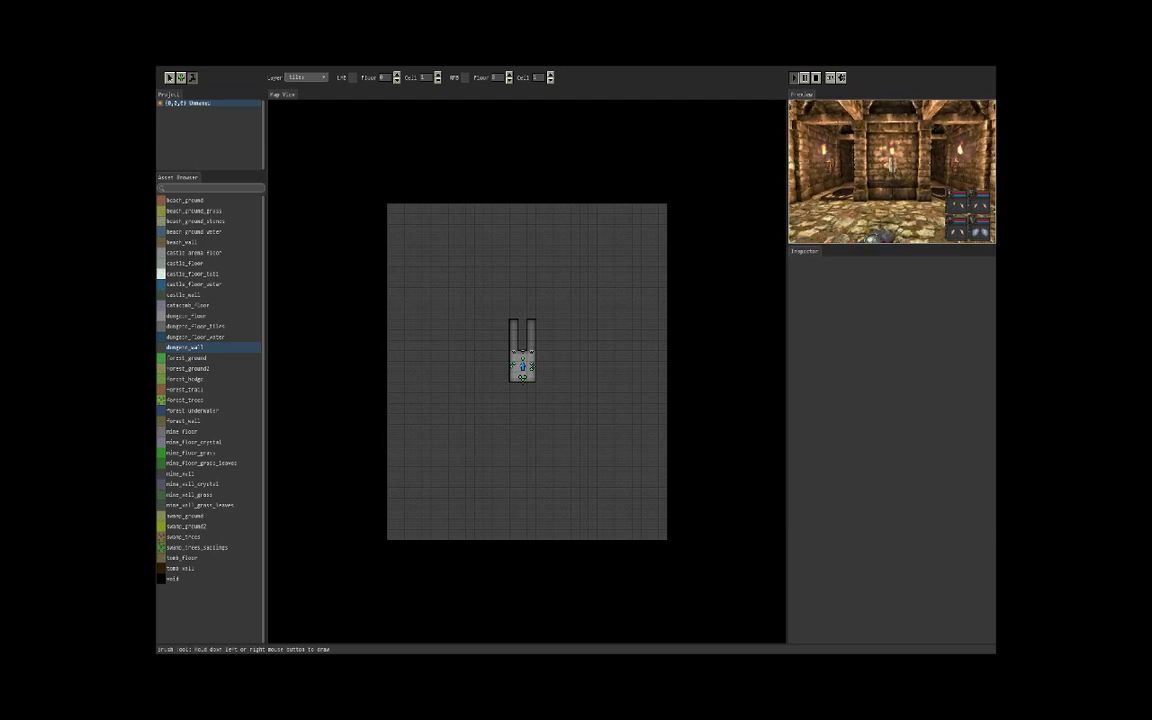
key("w")
key("q")
key("w")
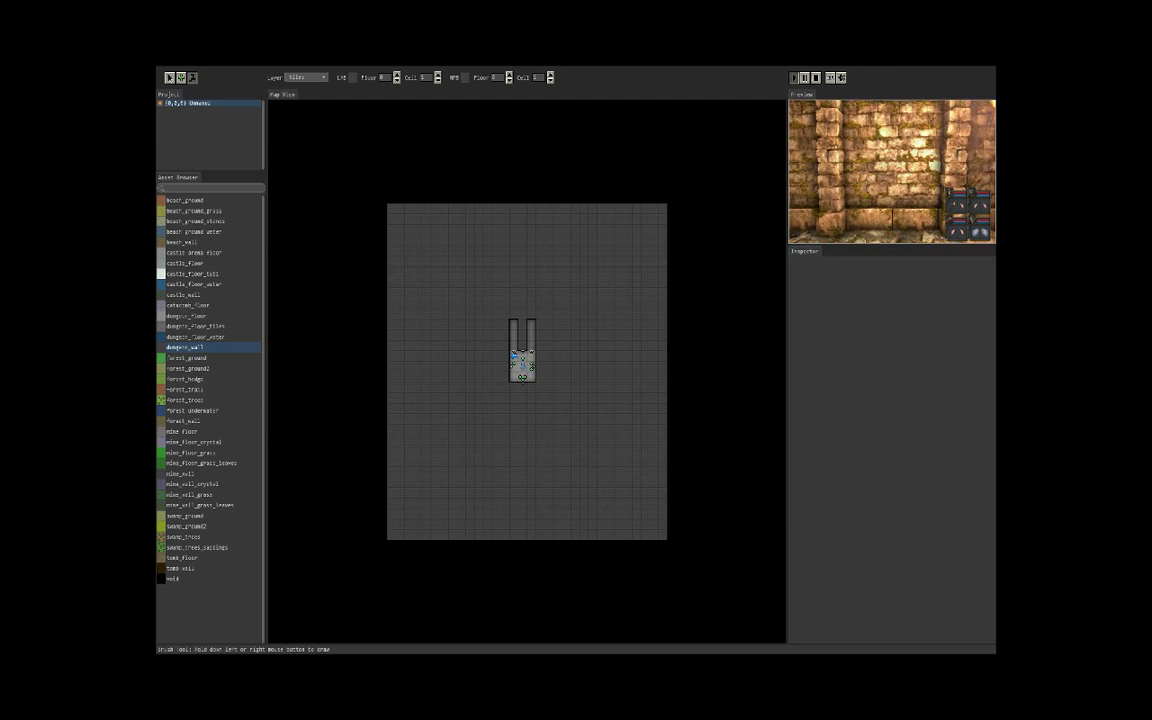
key("e")
key("w")
key("w")
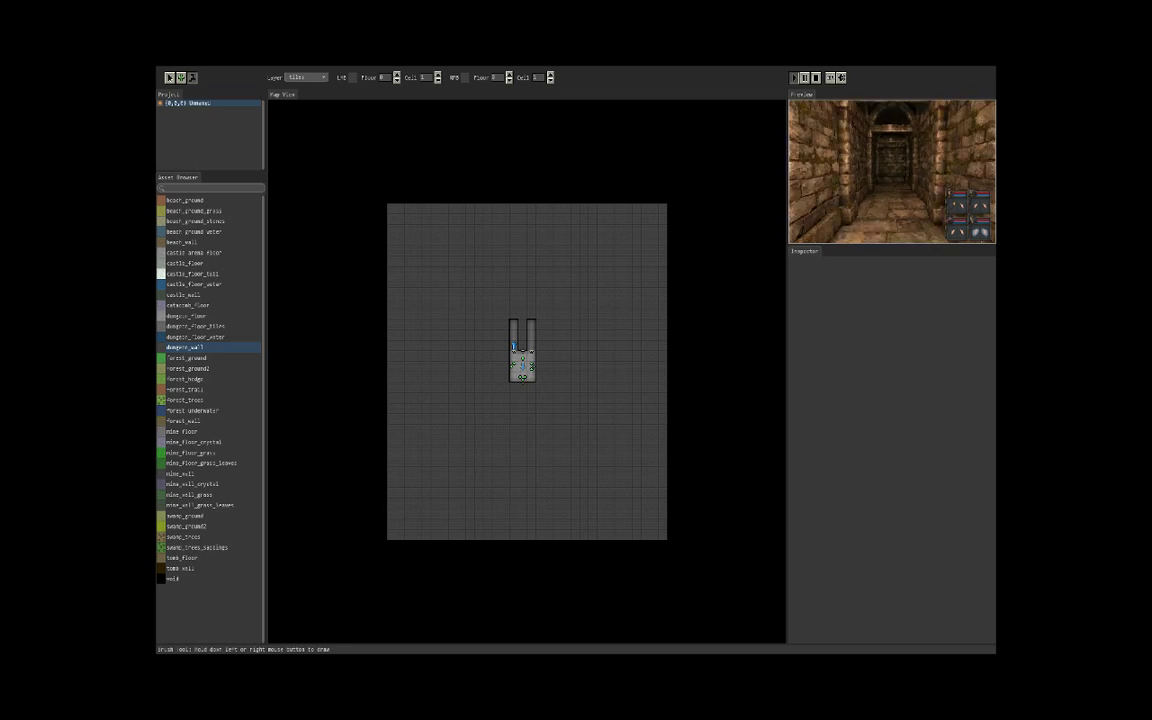
- Walk further north in the west corridor and turn through all directions to inspect its walls
key("e")
key("e")
key("e")
key("e")
key("w")
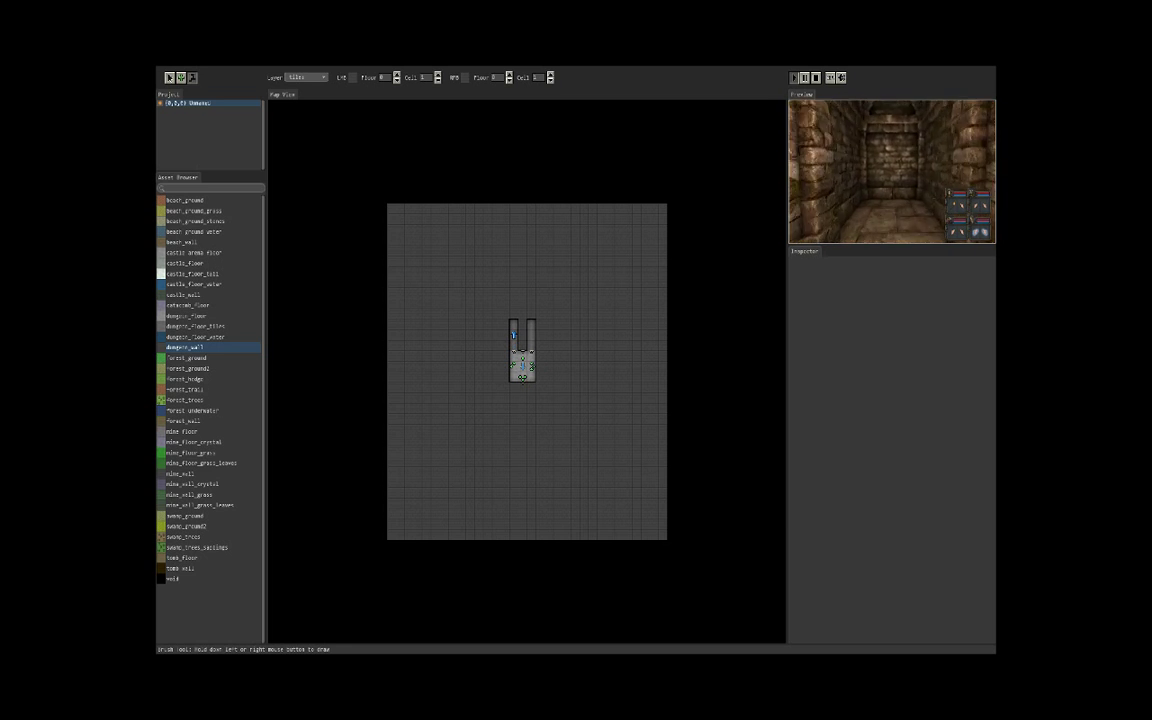
key("s")
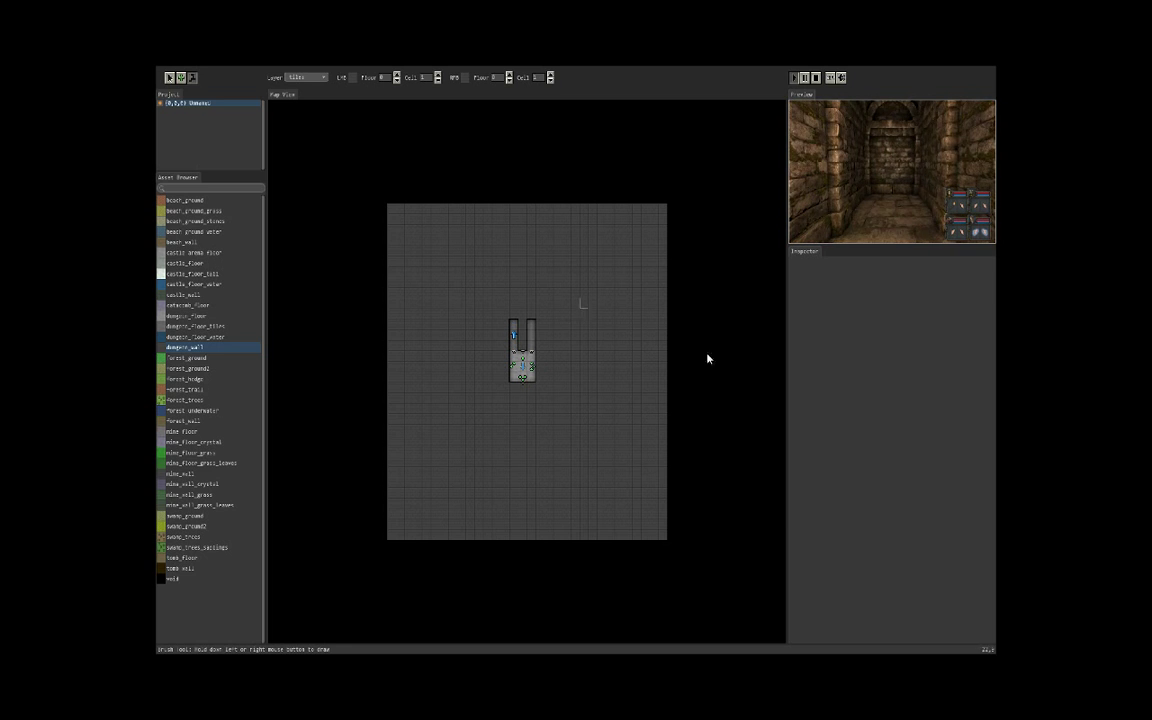
key("w")
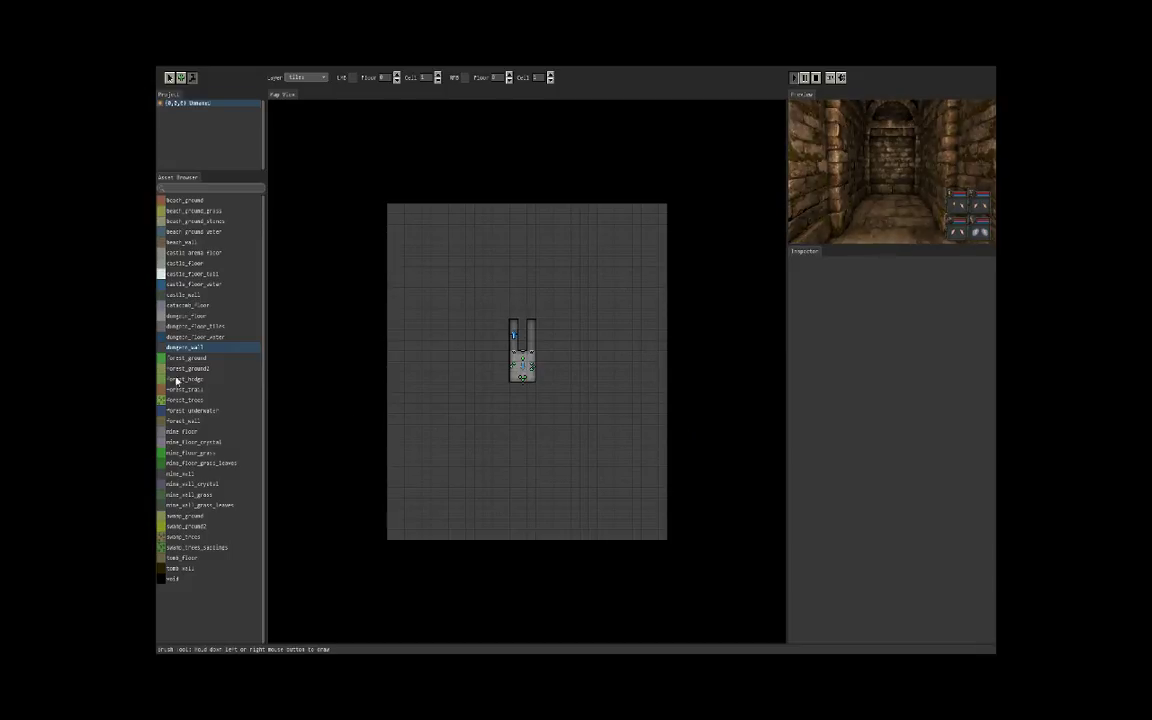
- Paint a strip of dungeon_floor_water between the two corridors and restart the preview
left_click(195, 337)
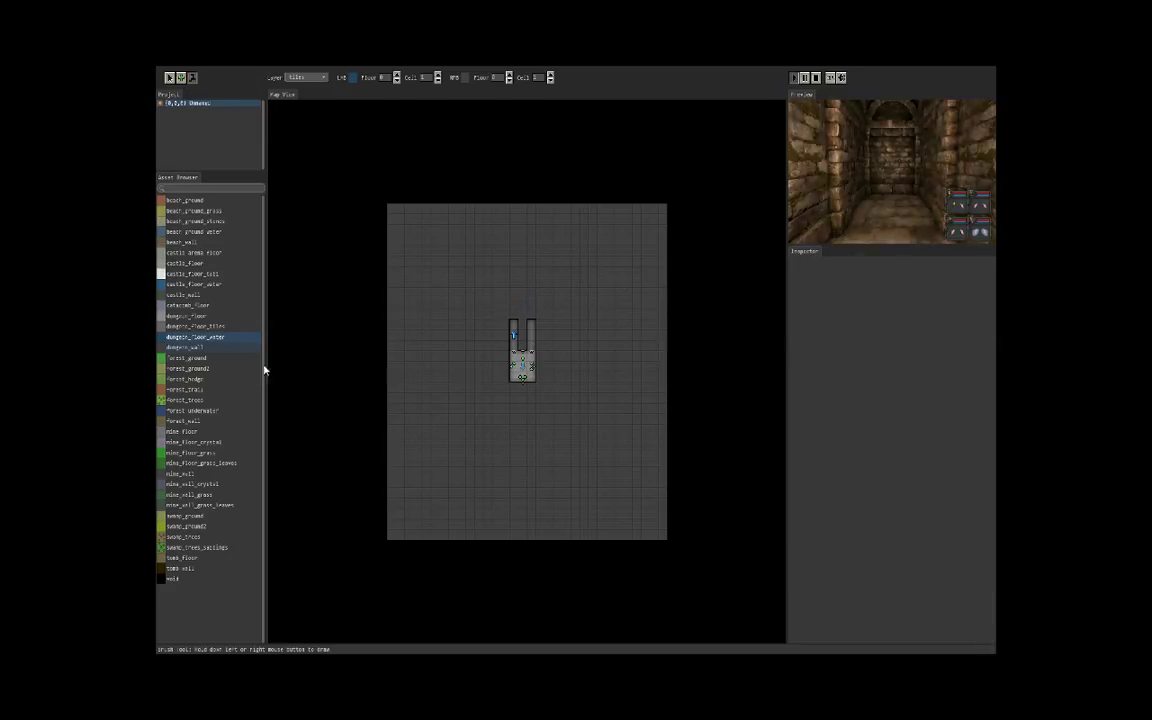
key("Up")
key("Down")
left_click_drag(658, 384, 660, 363)
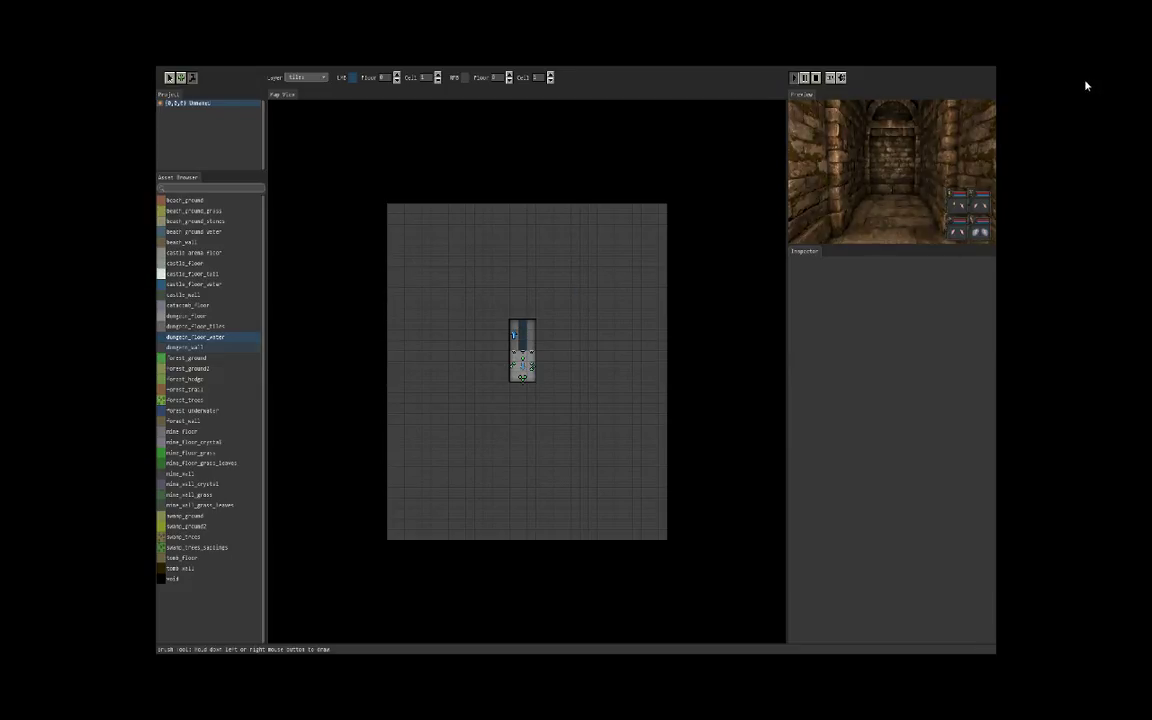
left_click(1057, 79)
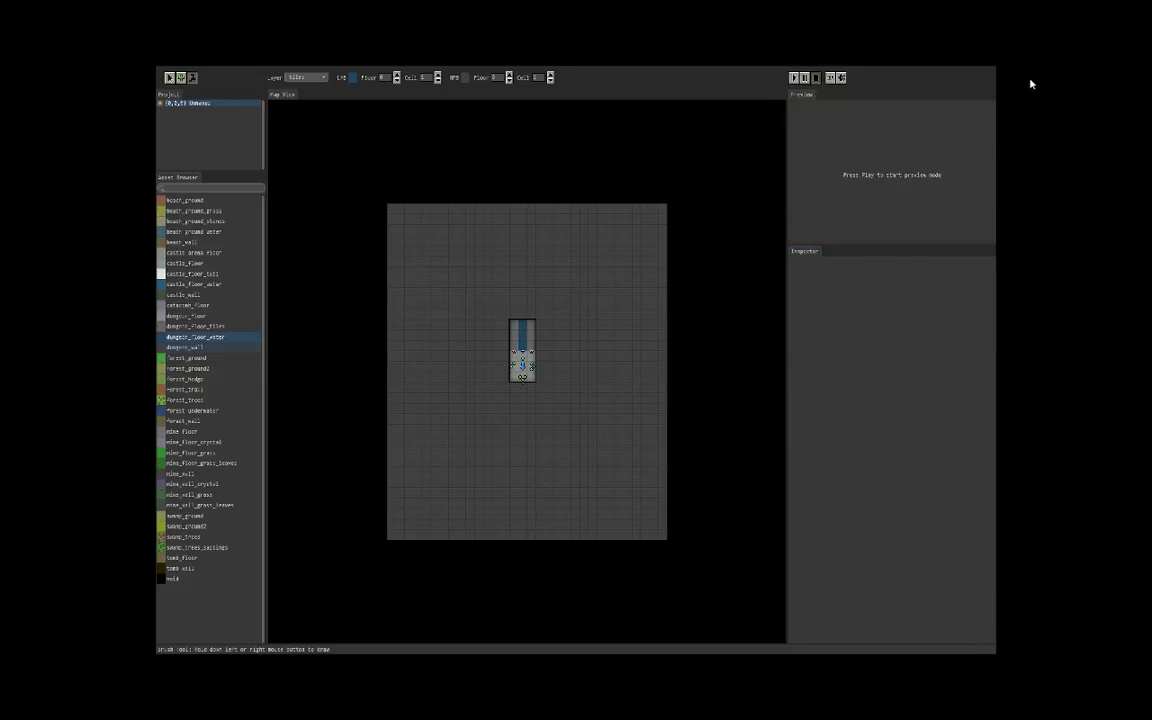
left_click(1030, 80)
- Walk north through the preview onto the water strip, turn around and head back towards the room
key("e")
key("e")
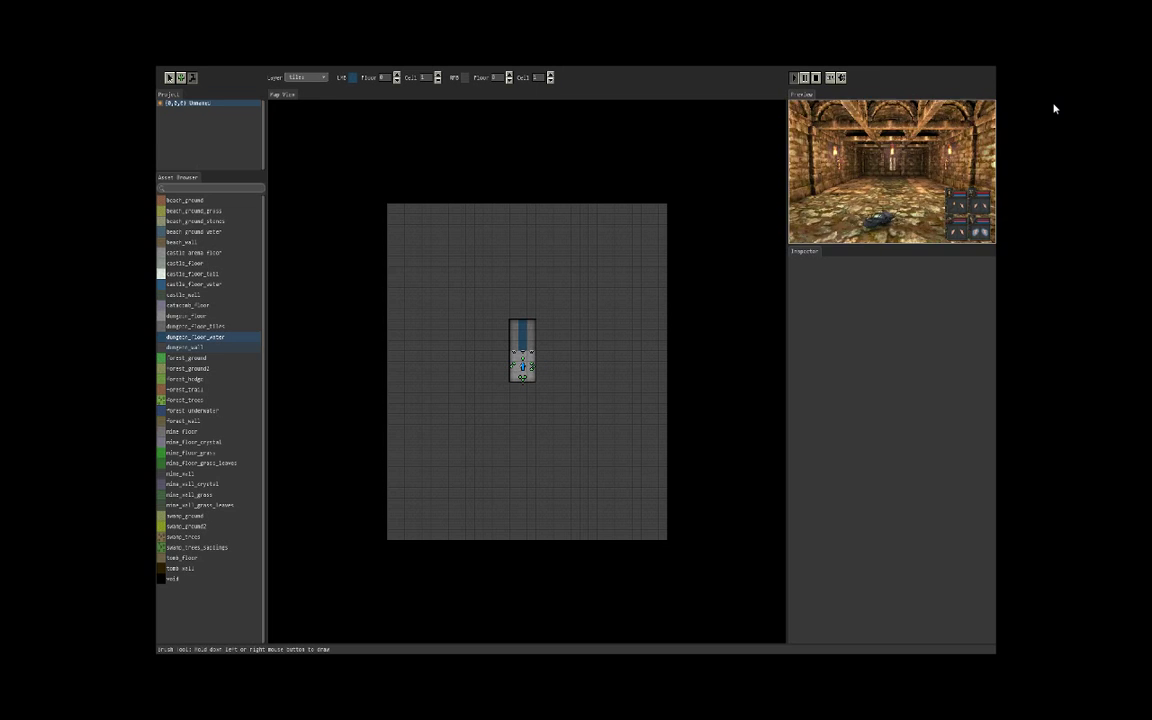
key("w")
key("w")
key("w")
key("e")
key("e")
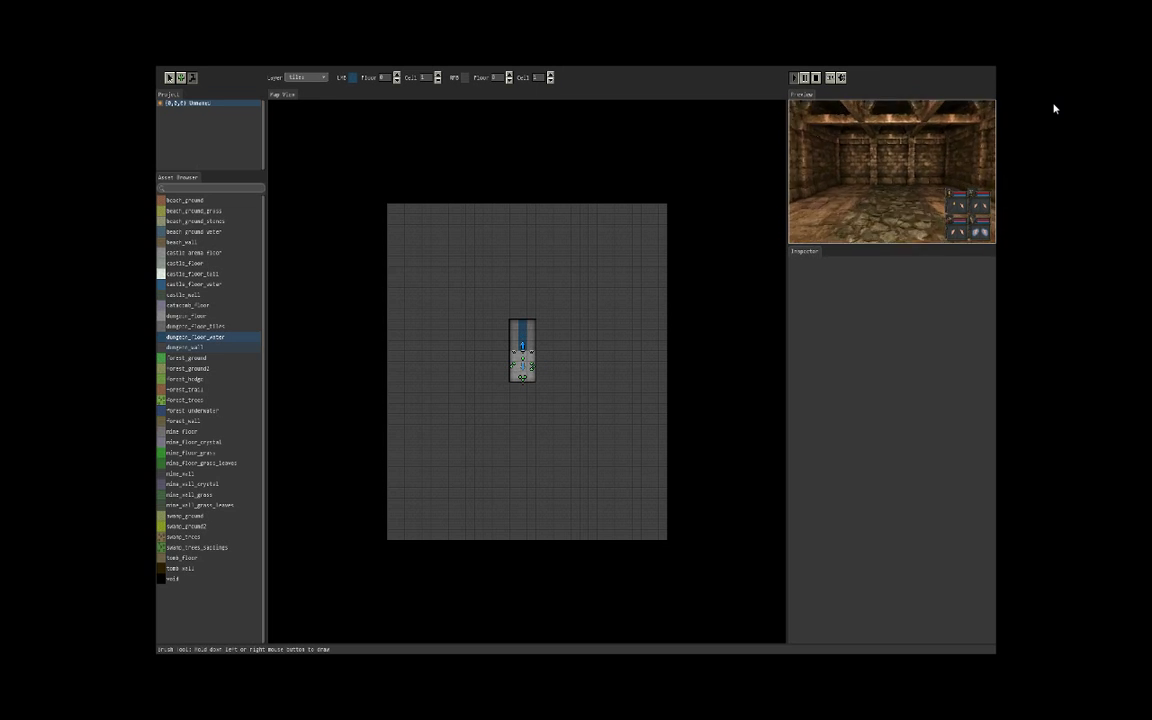
key("w")
key("w")
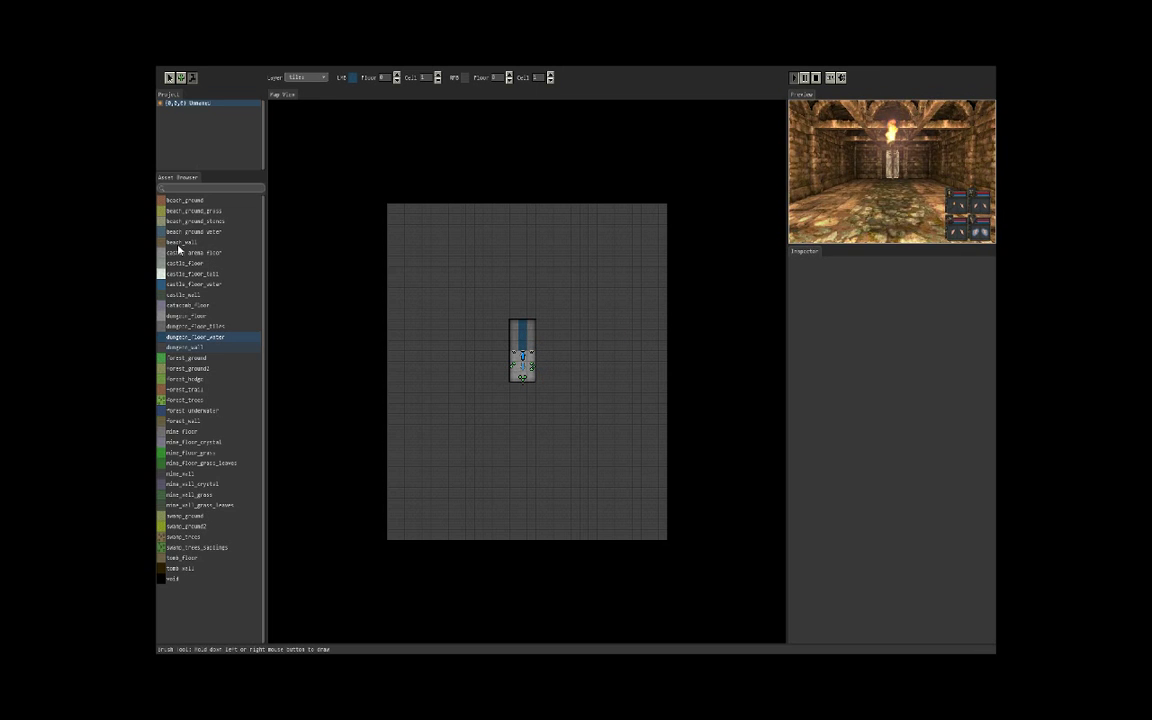
- Paint a dungeon_wall tile at the south end of the water strip and restart the preview
left_click(190, 347)
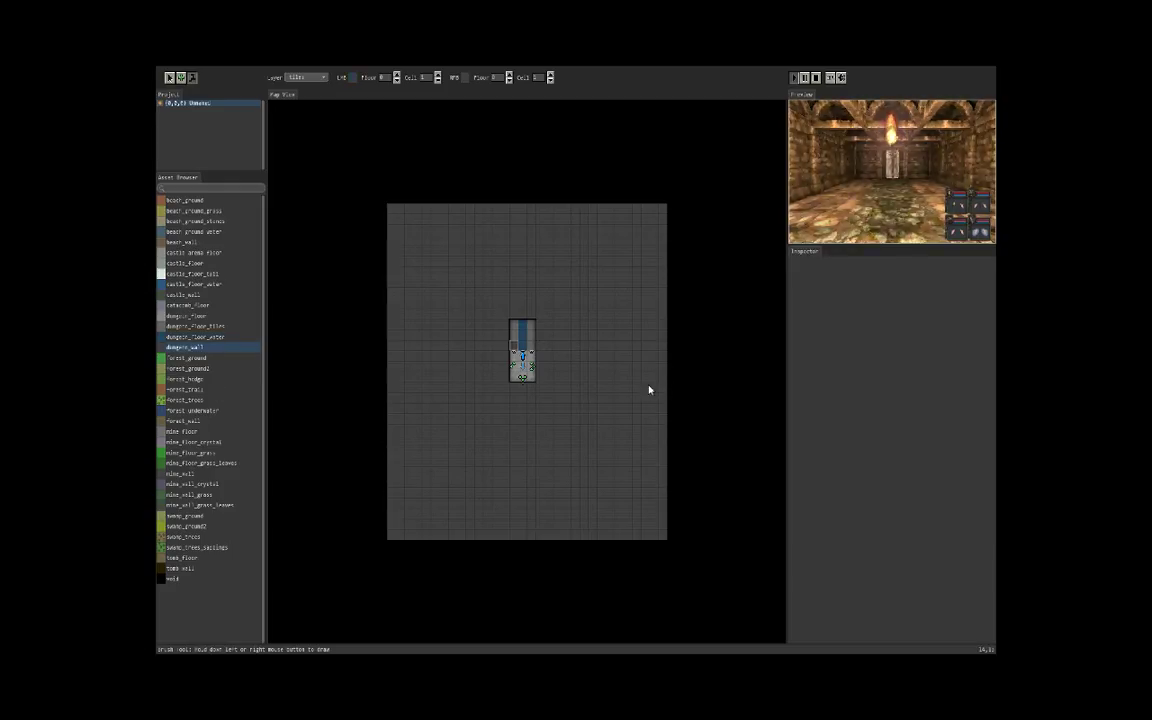
left_click(1063, 84)
key("F5")
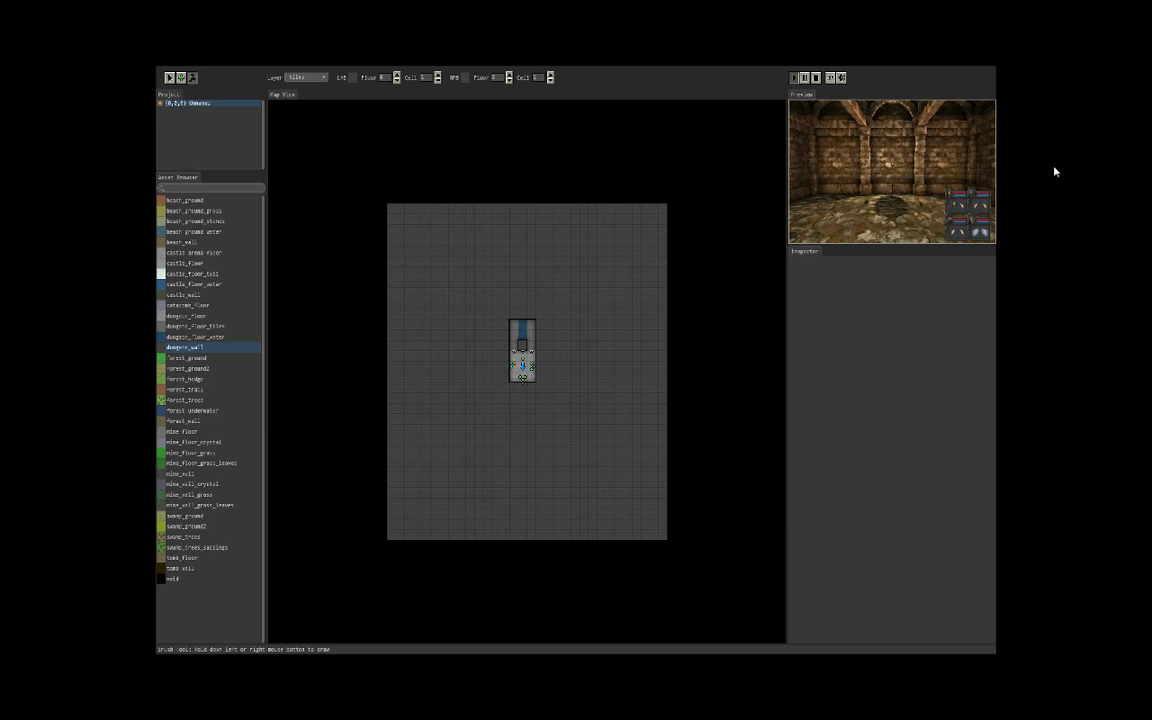
- Walk from the starting location past the restored wall block and up the west corridor in the preview
key("q")
key("q")
key("w")
key("q")
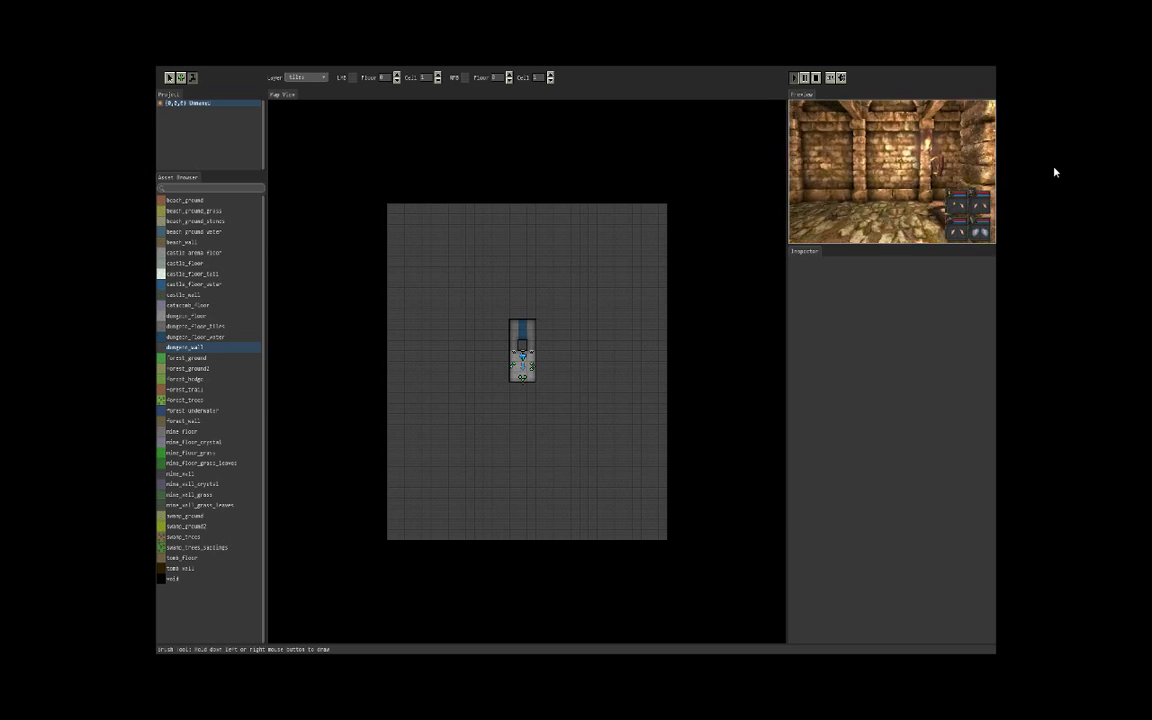
key("w")
key("e")
key("w")
key("w")
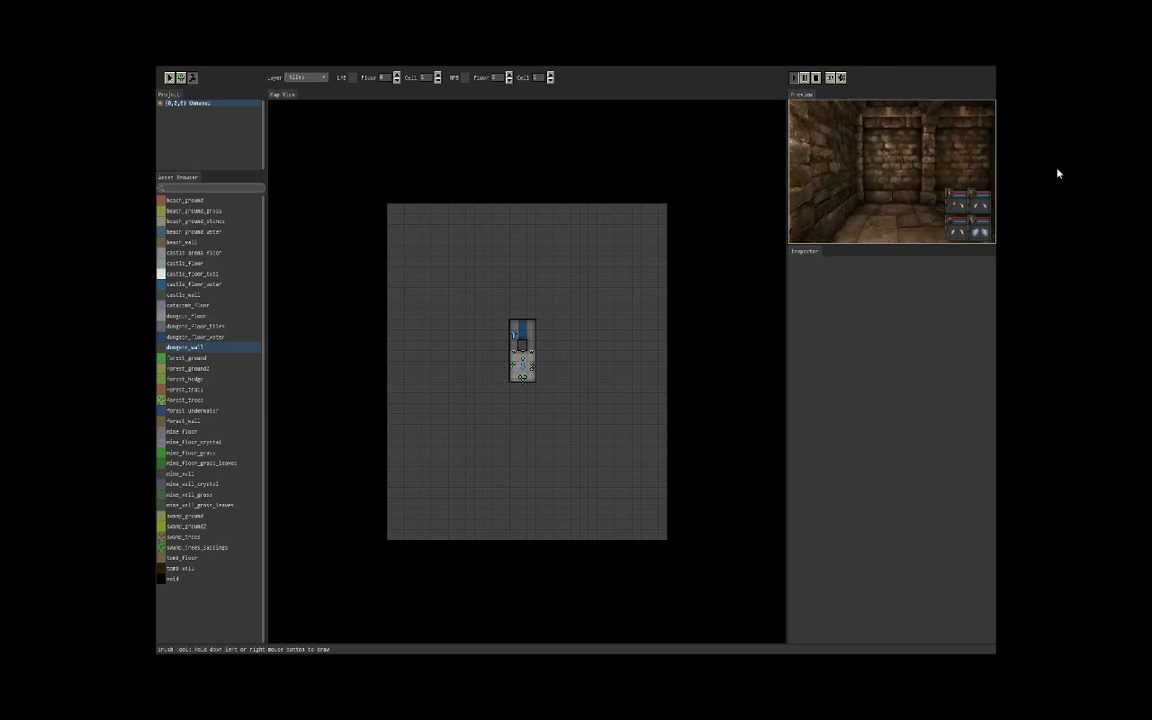
- Continue to the corridor's north end in the preview and step east onto the water strip, facing north
key("w")
key("e")
key("e")
key("q")
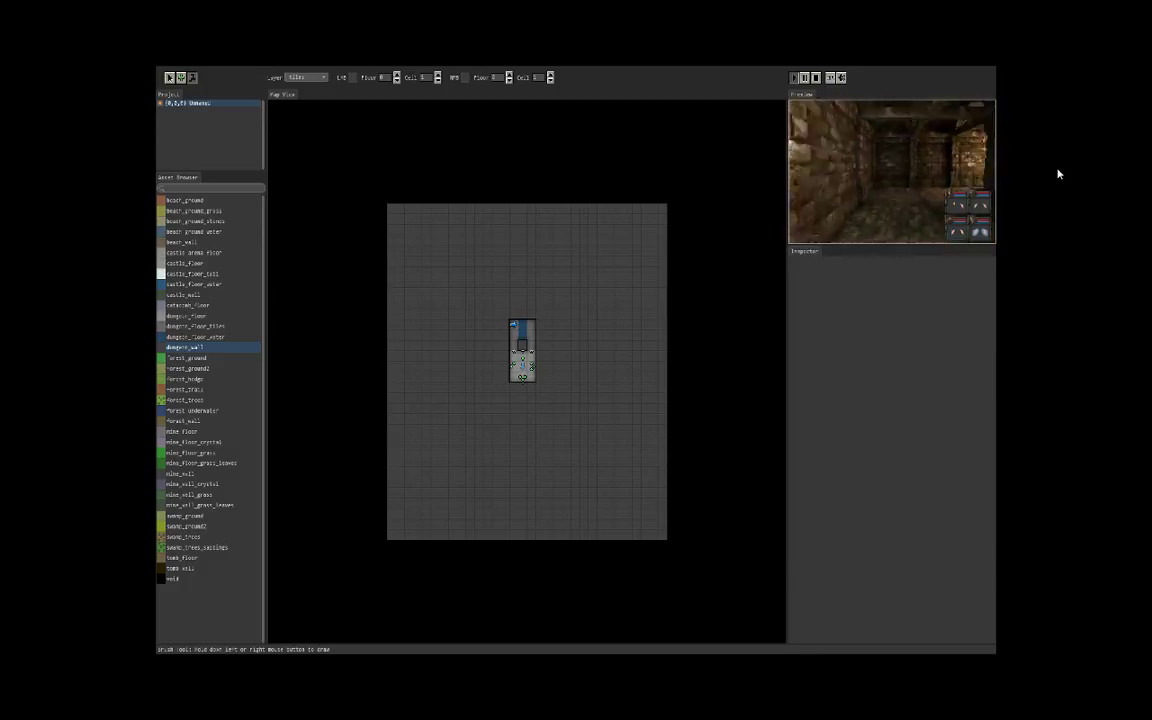
key("w")
key("q")
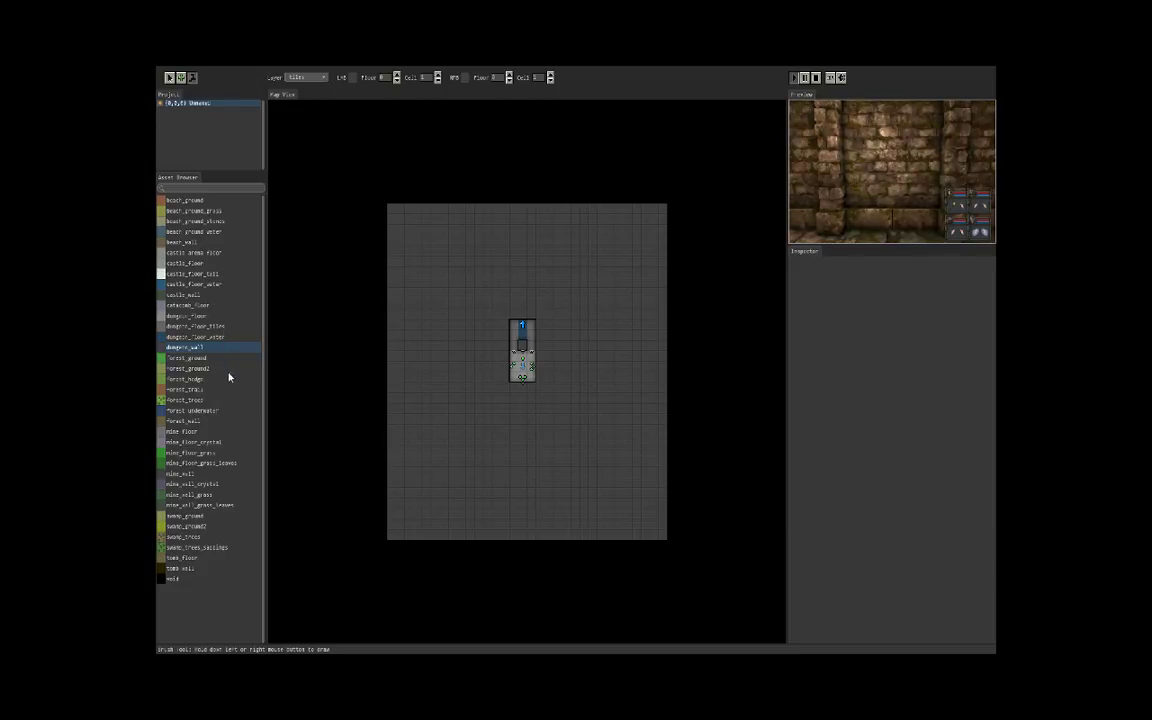
- Paint a dungeon_floor passage north from the water strip and a wide rectangular room at its far end
left_click(216, 338)
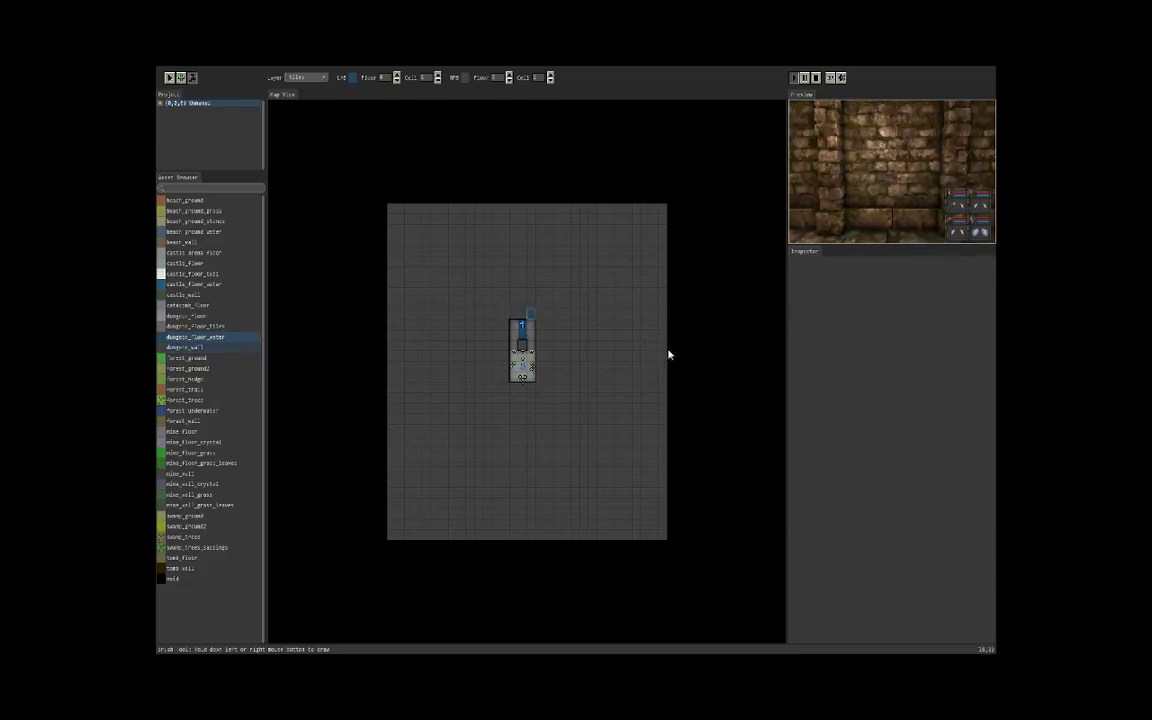
key("Up")
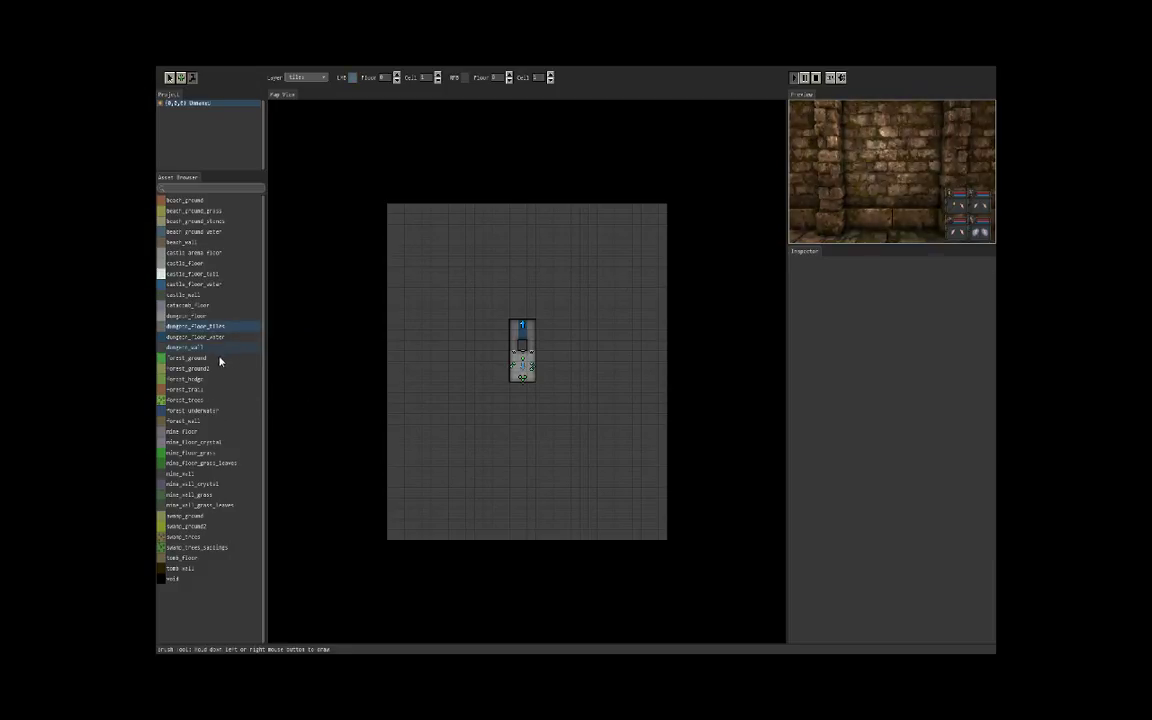
key("Up")
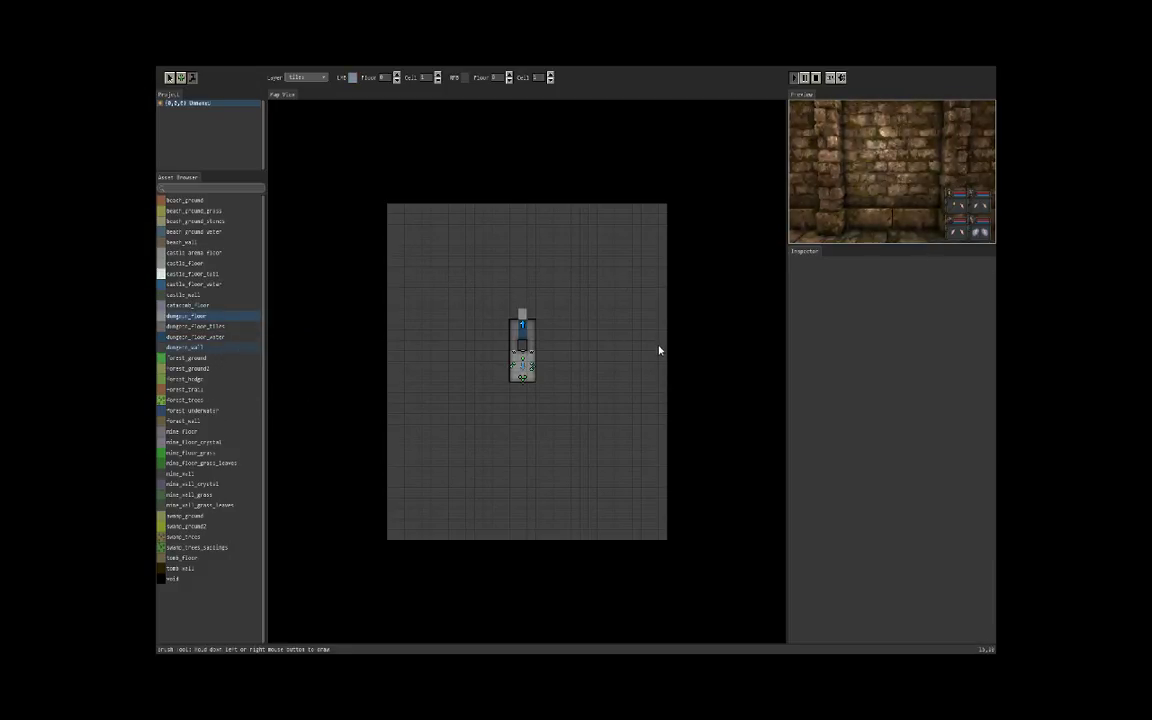
left_click_drag(659, 350, 660, 327)
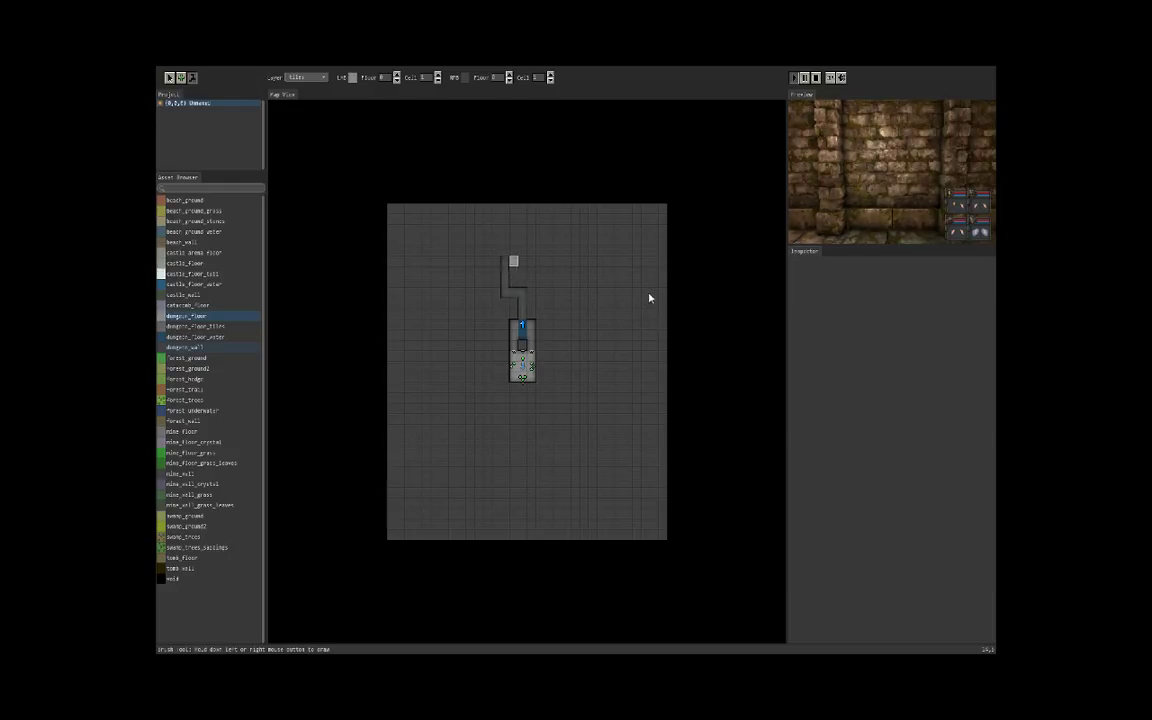
mouse_move(649, 294)
left_mouse_down()
mouse_move(671, 294)
mouse_move(678, 314)
mouse_move(656, 313)
left_mouse_up()
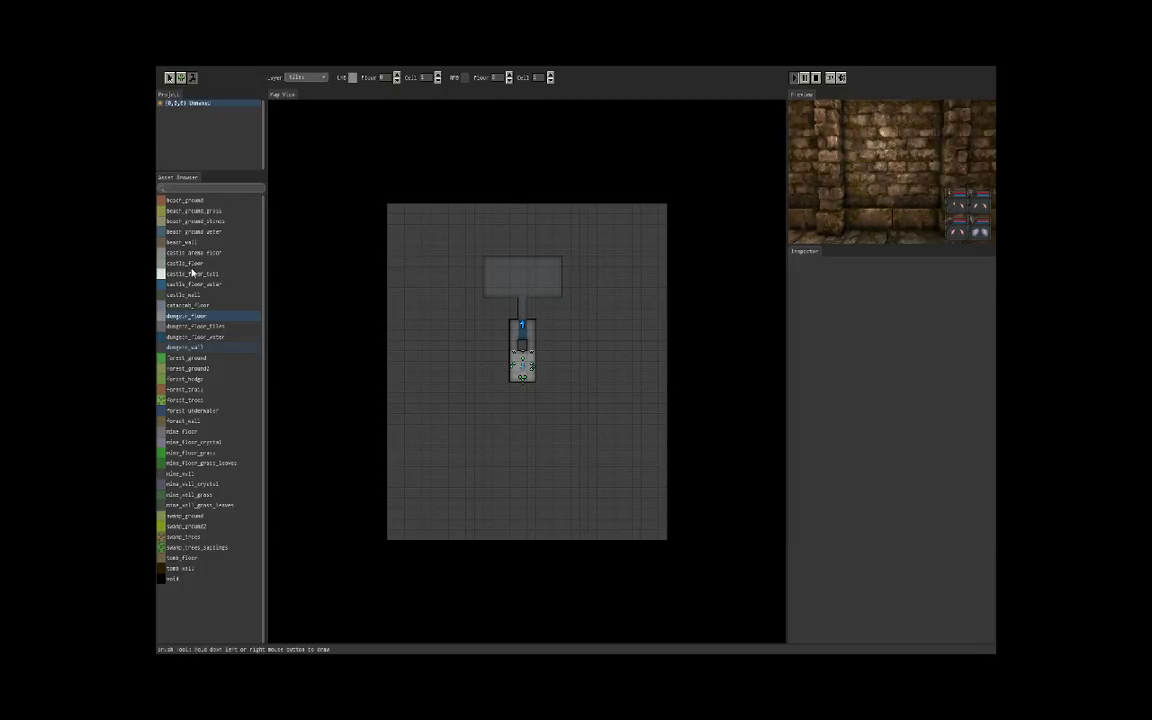
- Place an ancient_claymore in the middle of the north room and an archmage_scapular on the tile just west of it
left_click(170, 78)
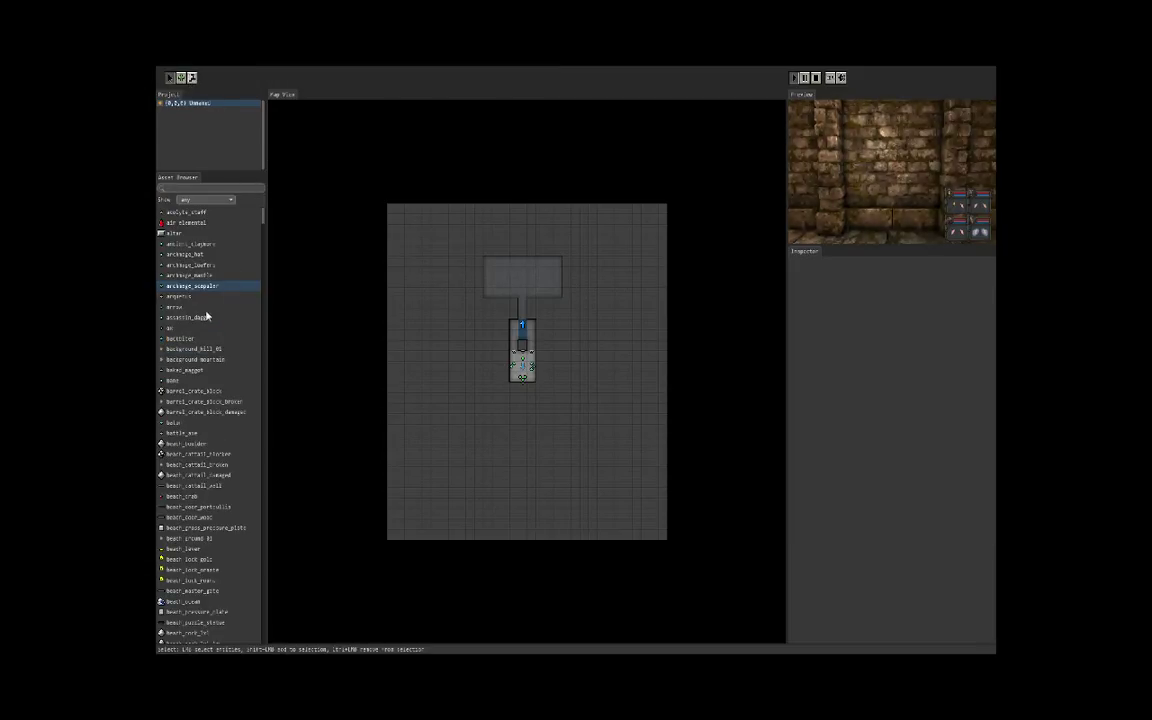
left_click(199, 245)
left_click(524, 275)
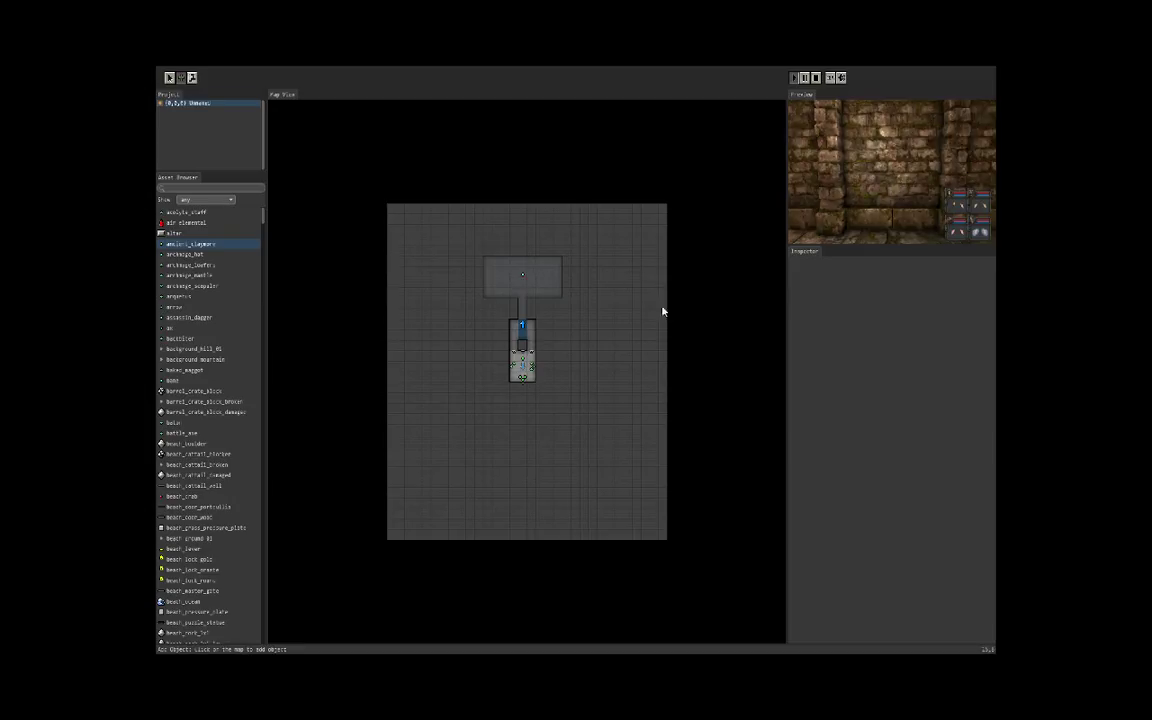
left_click(207, 287)
left_click(190, 286)
left_click(511, 272)
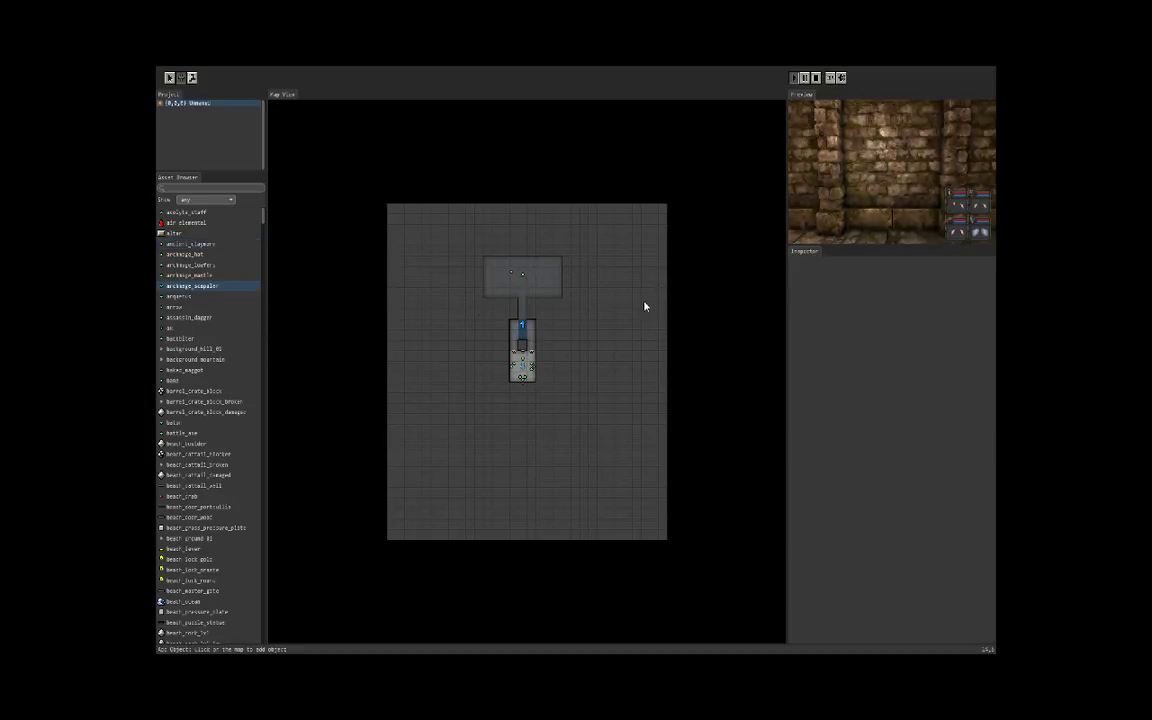
- Add an archmage_mantle, archmage_loafers and an archmage_hat beside the claymore and scapular, along the north room's middle row
left_click(197, 276)
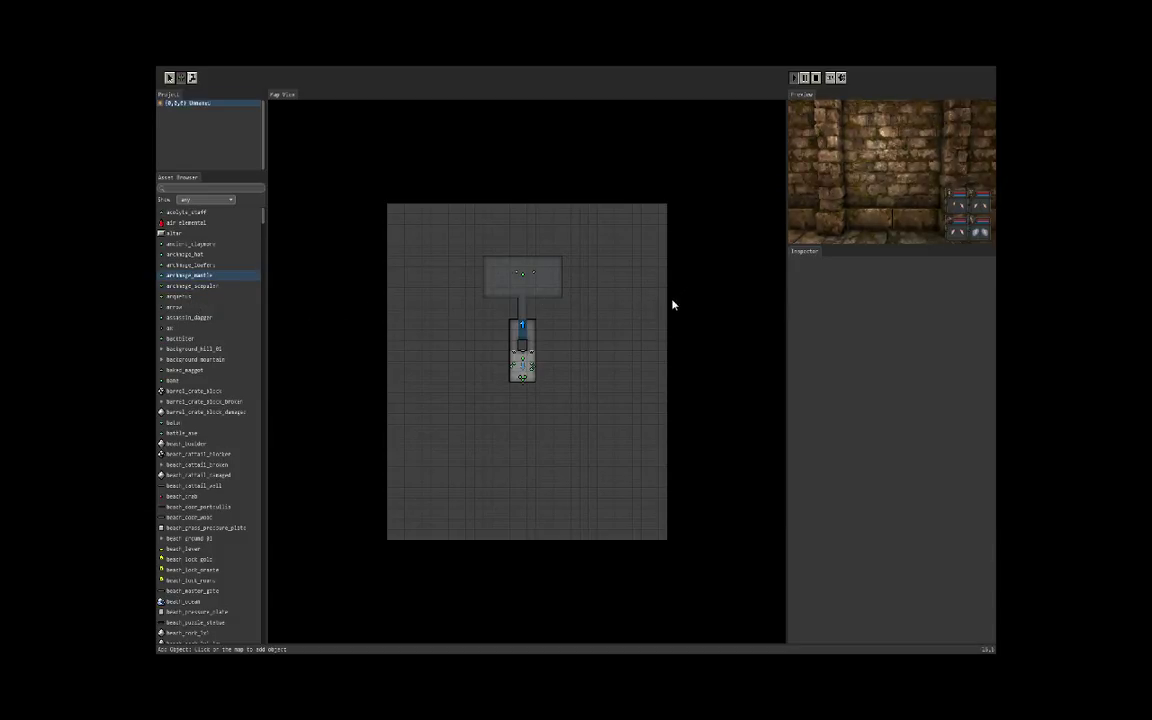
key("Up")
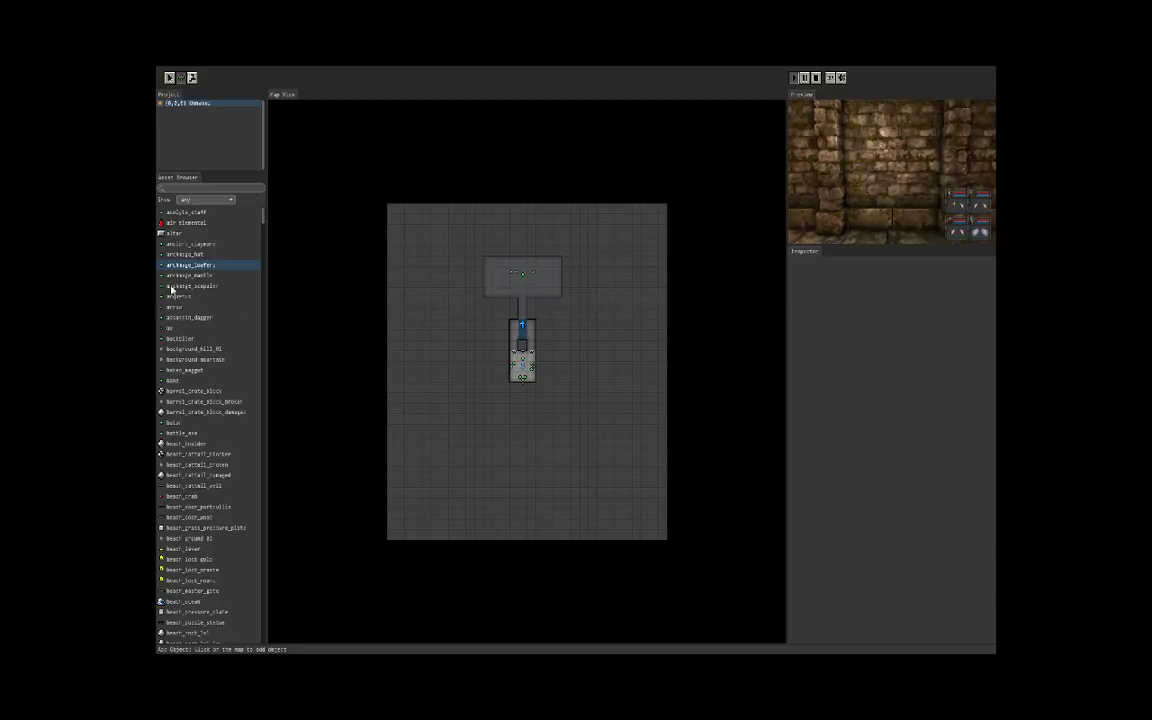
key("Up")
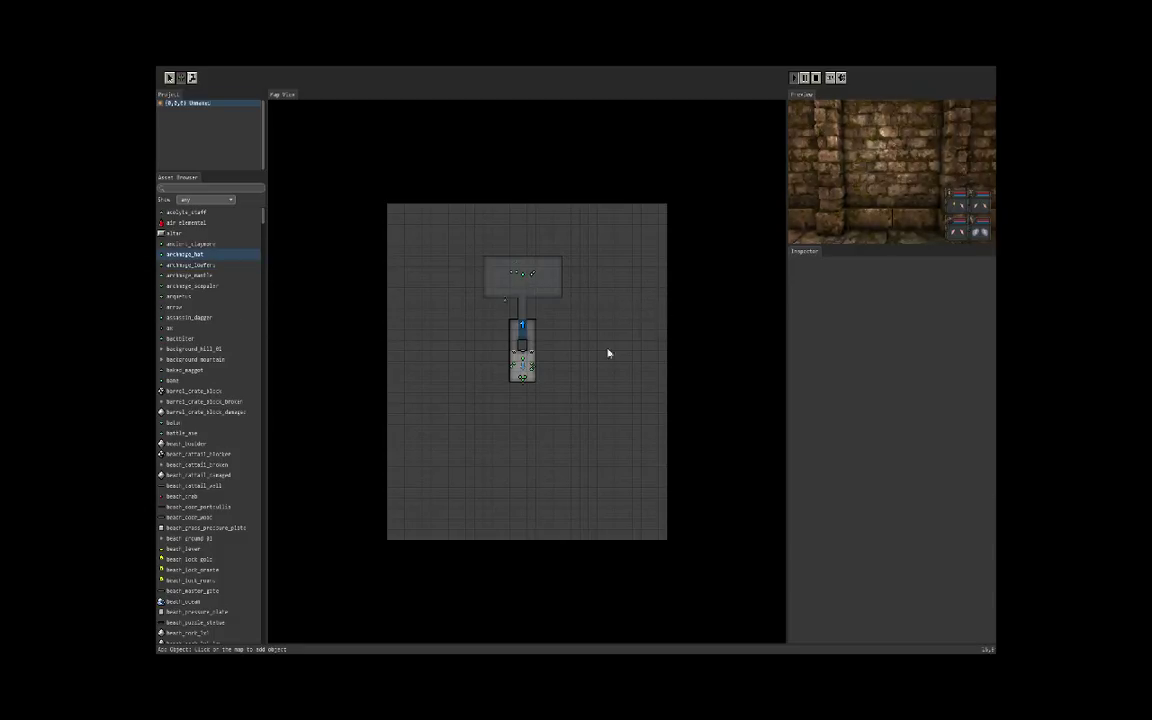
- Find dungeon_stairs_down among the assets and place it near the east end of the north room, in the row with the items
scroll(184, 440, "down", 12)
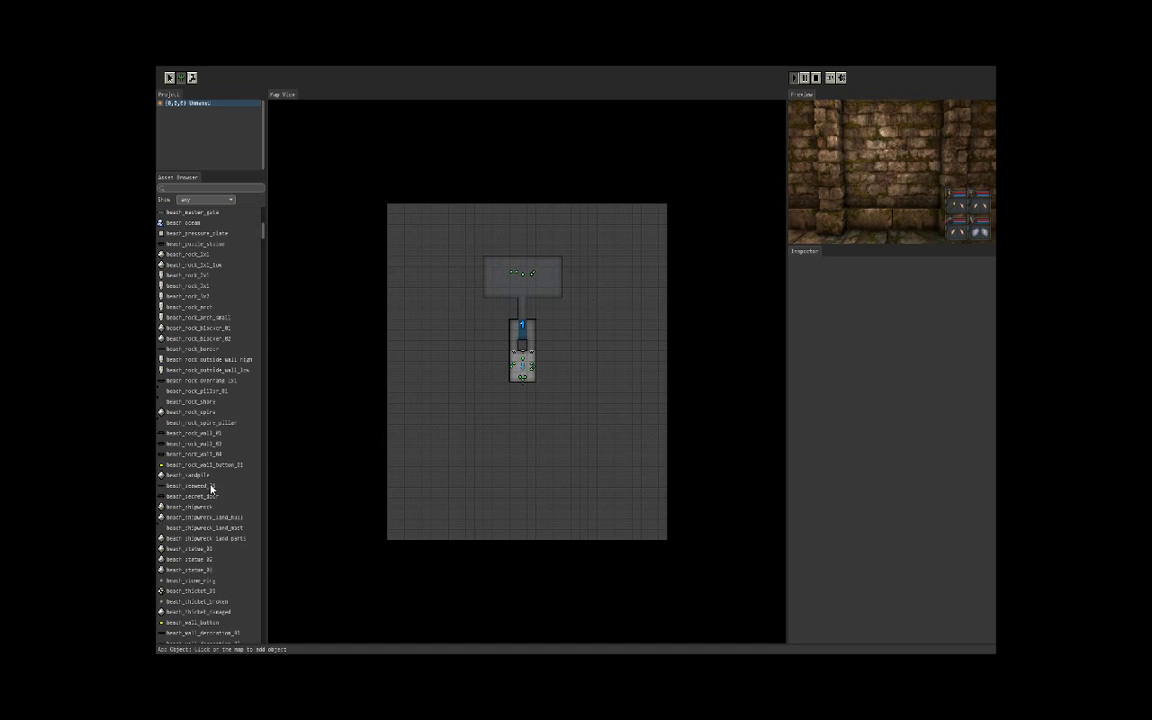
scroll(213, 485, "down", 15)
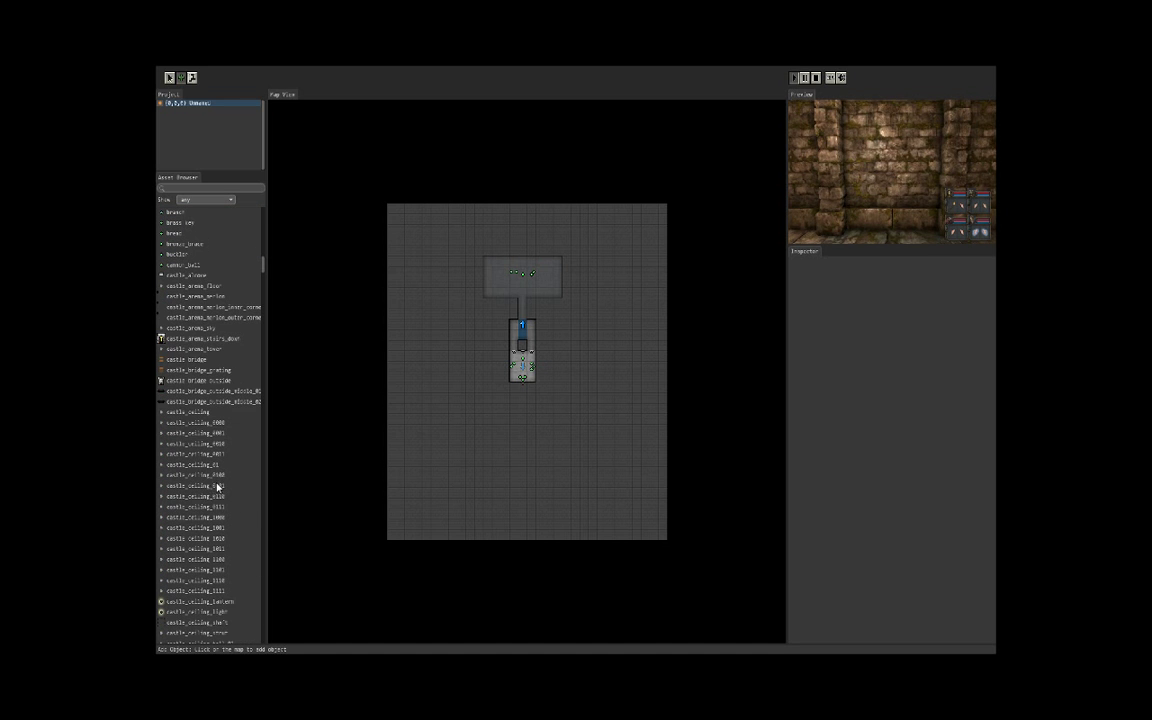
scroll(214, 486, "down", 12)
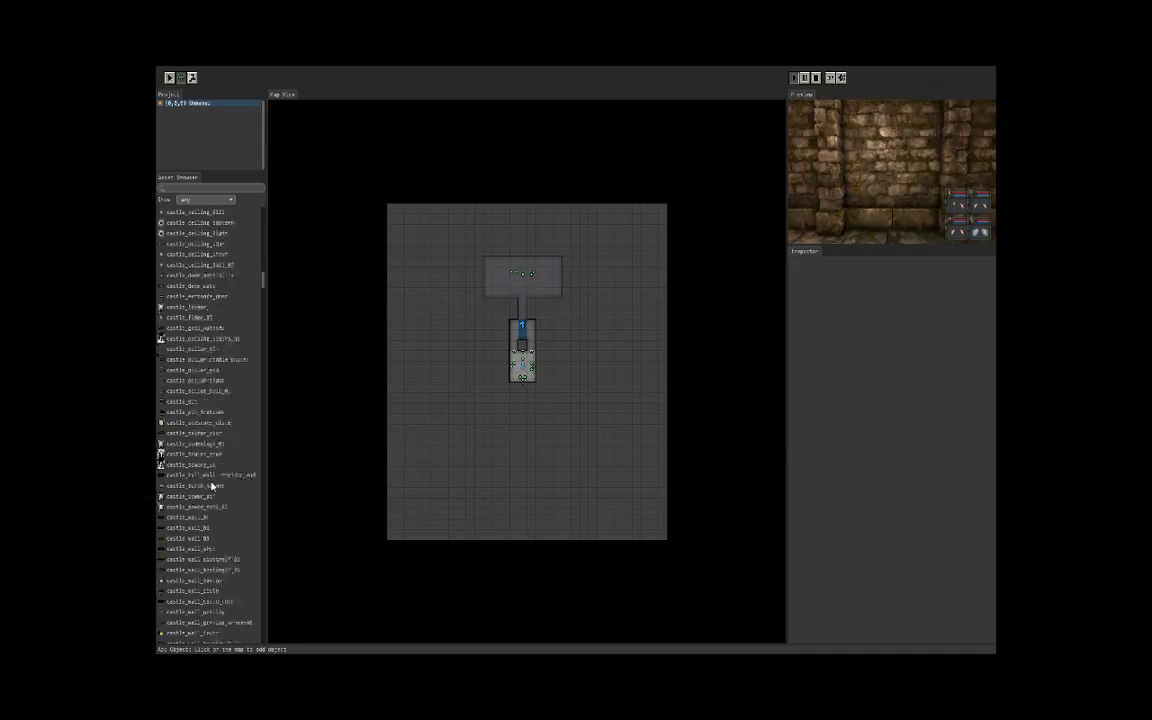
scroll(213, 486, "down", 10)
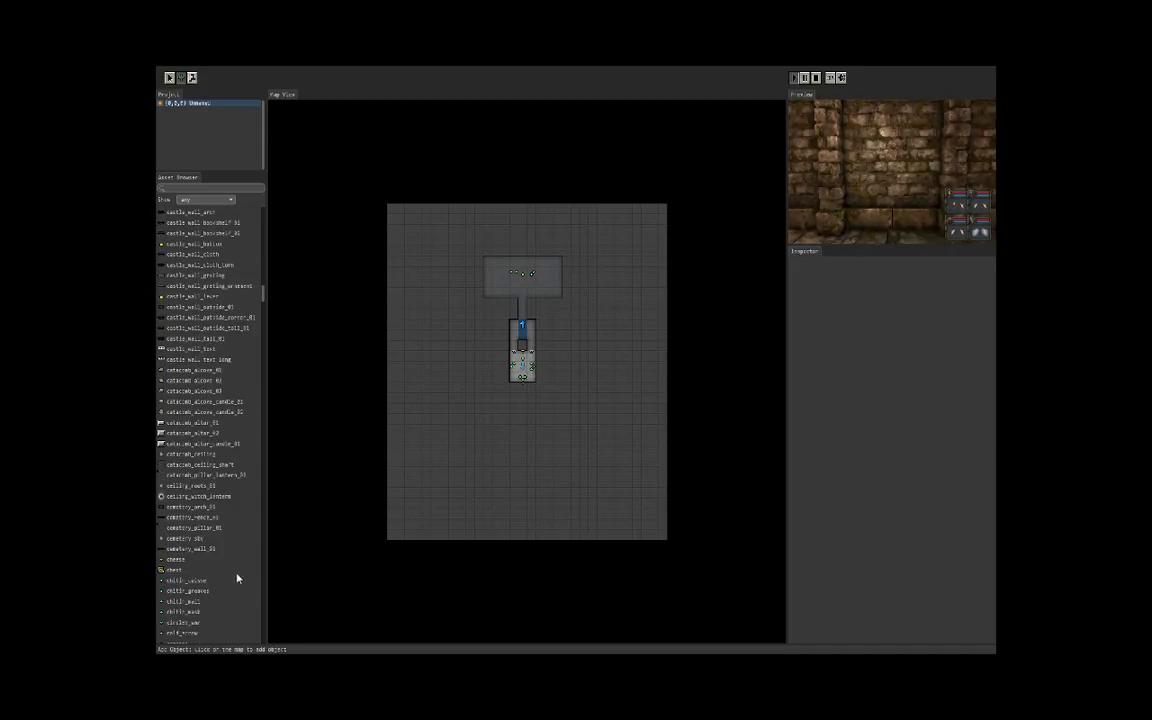
scroll(215, 560, "up", 4)
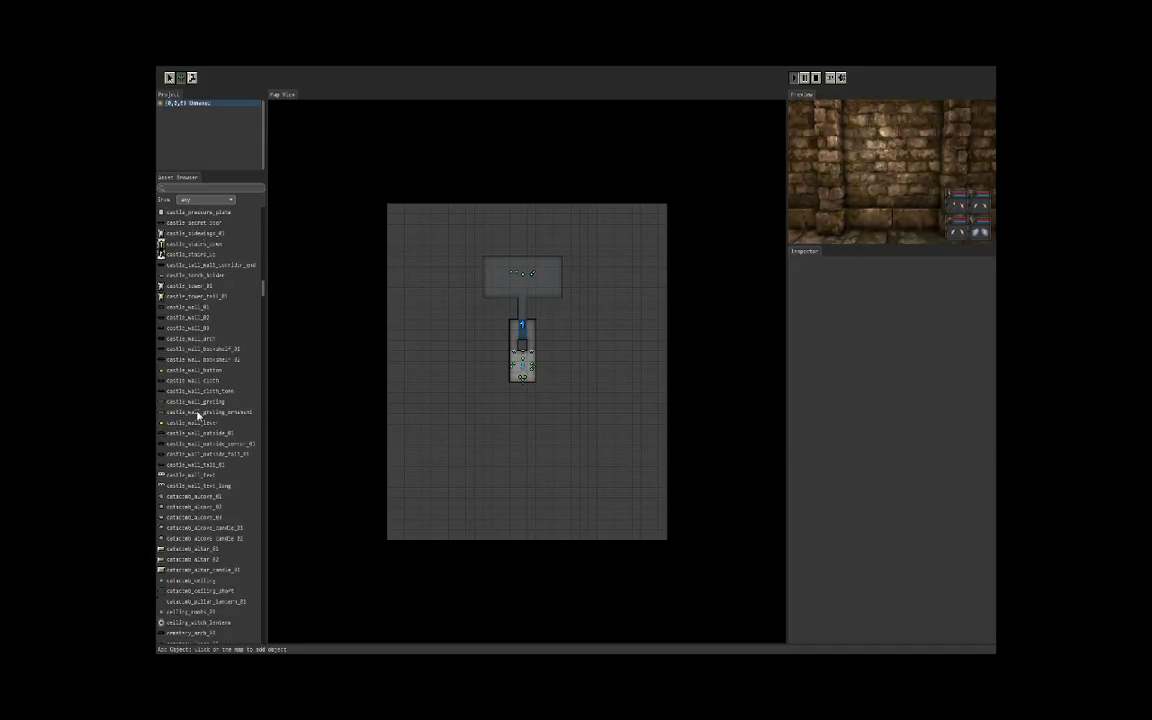
scroll(244, 411, "down", 20)
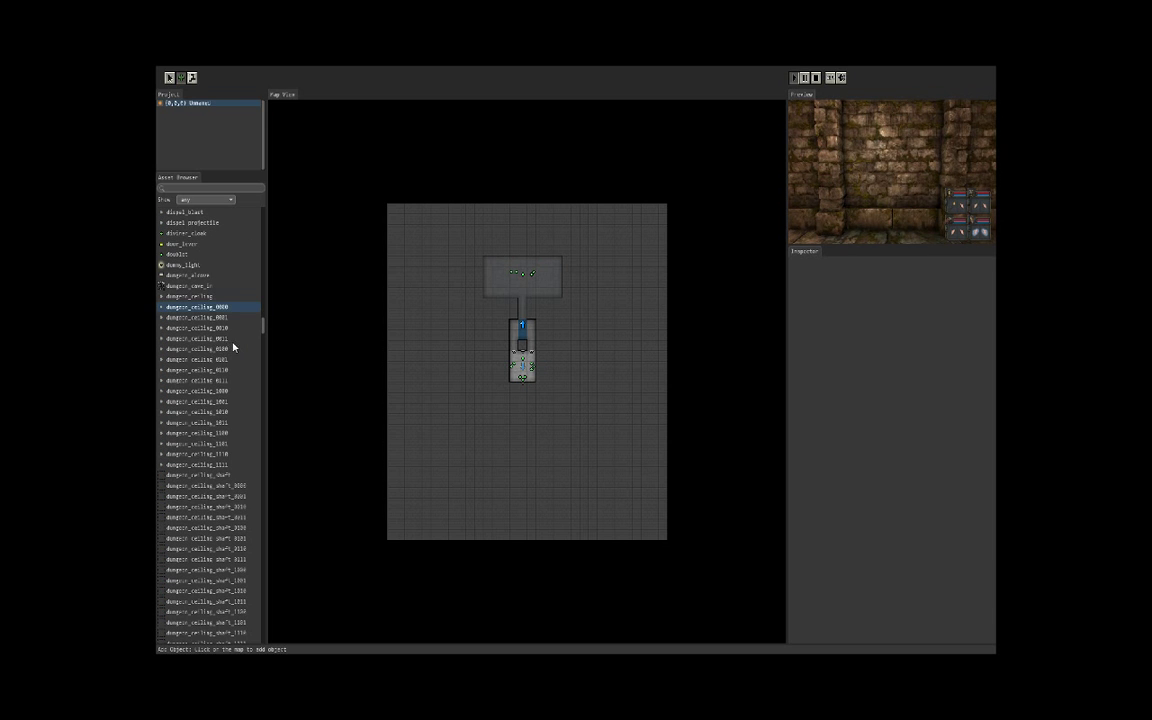
scroll(211, 362, "down", 5)
scroll(211, 362, "down", 12)
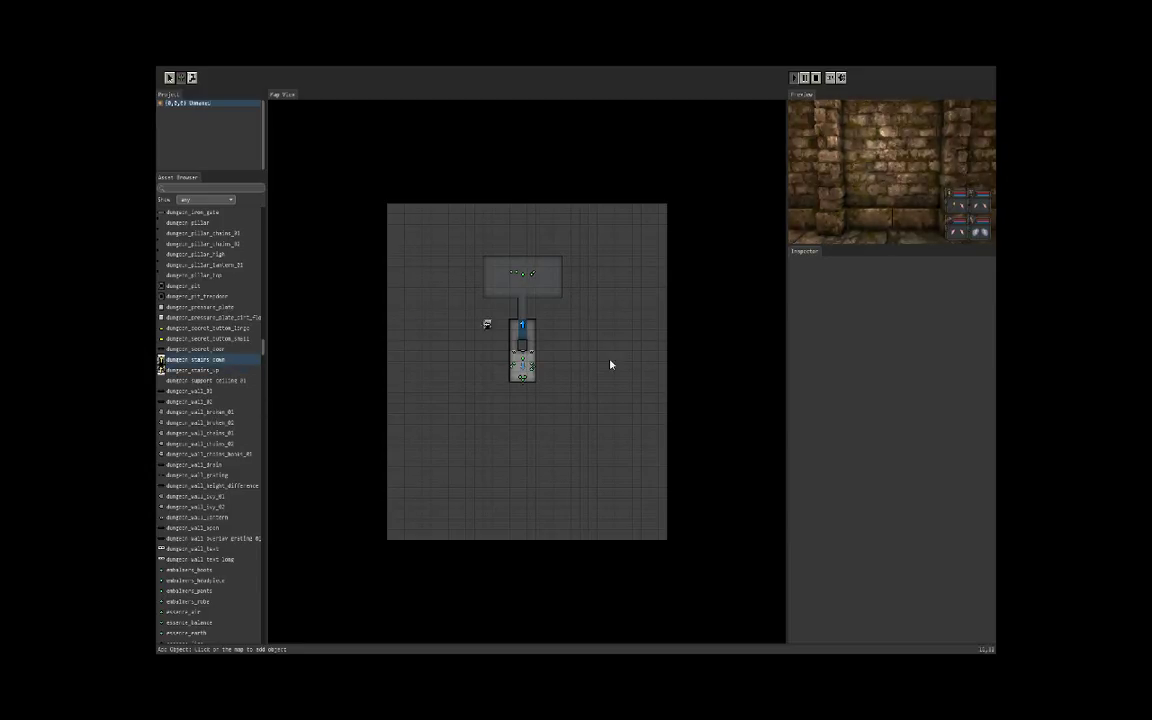
left_click(548, 272)
left_click(435, 302)
- Place two fire_trap_rune objects on neighbouring tiles, one above the other, near the north room's west end
scroll(180, 430, "down", 1)
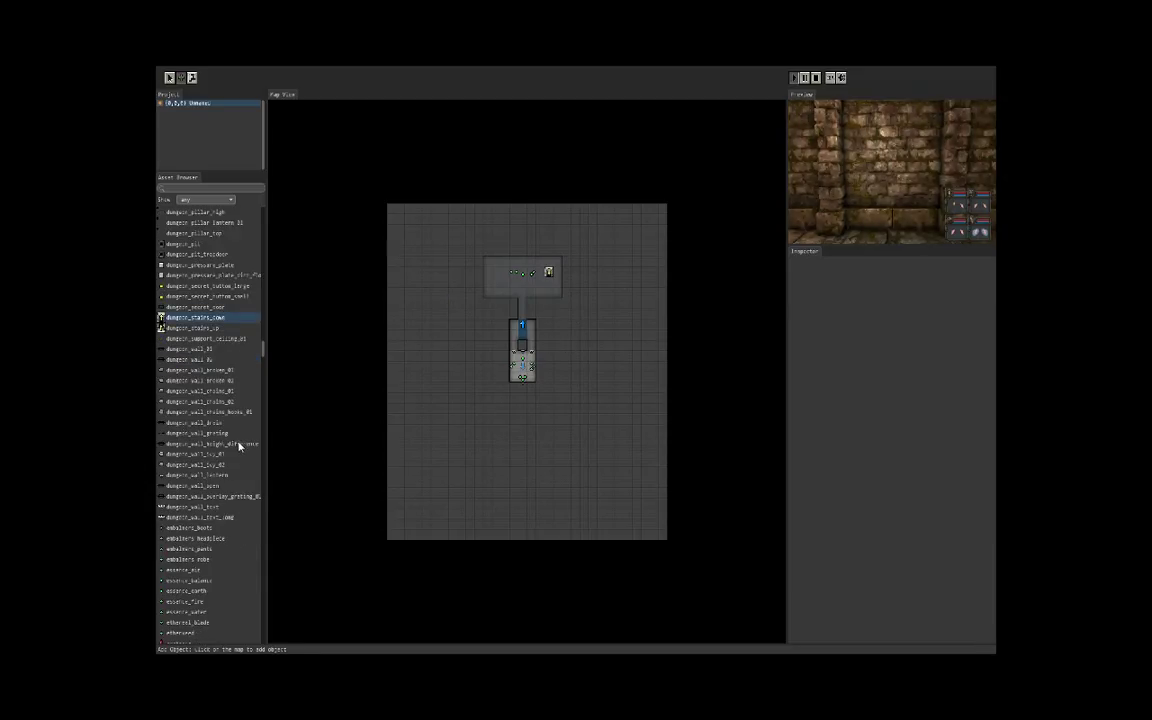
scroll(247, 444, "down", 5)
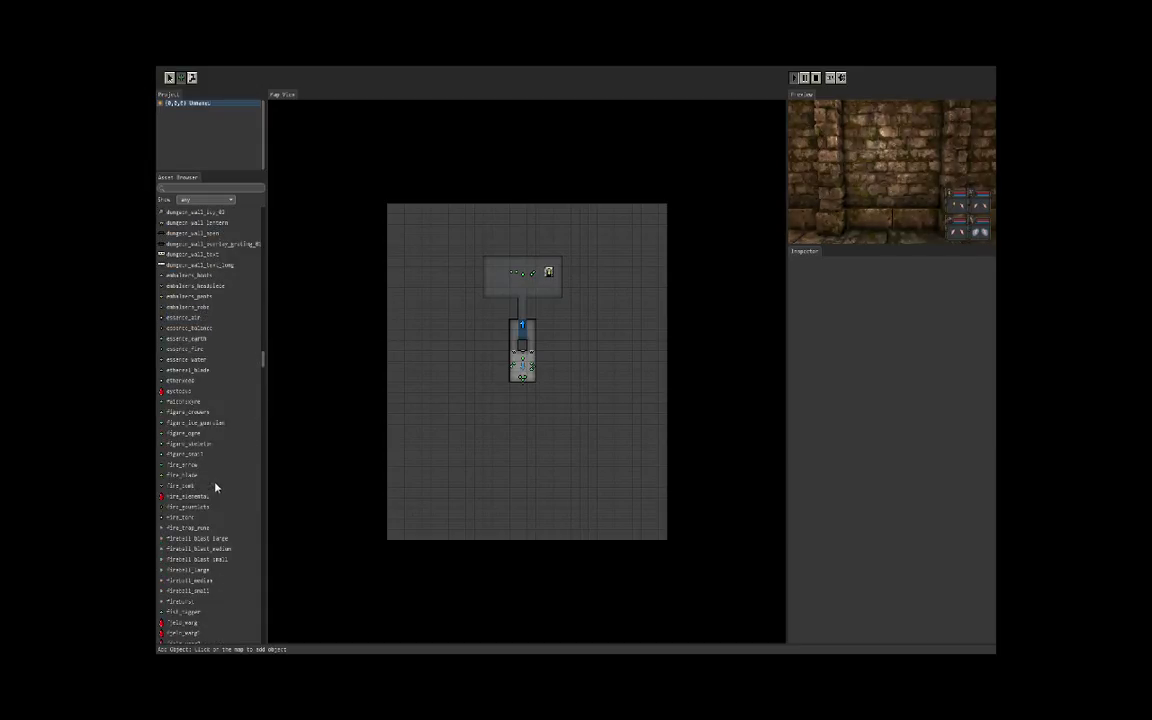
scroll(239, 470, "down", 5)
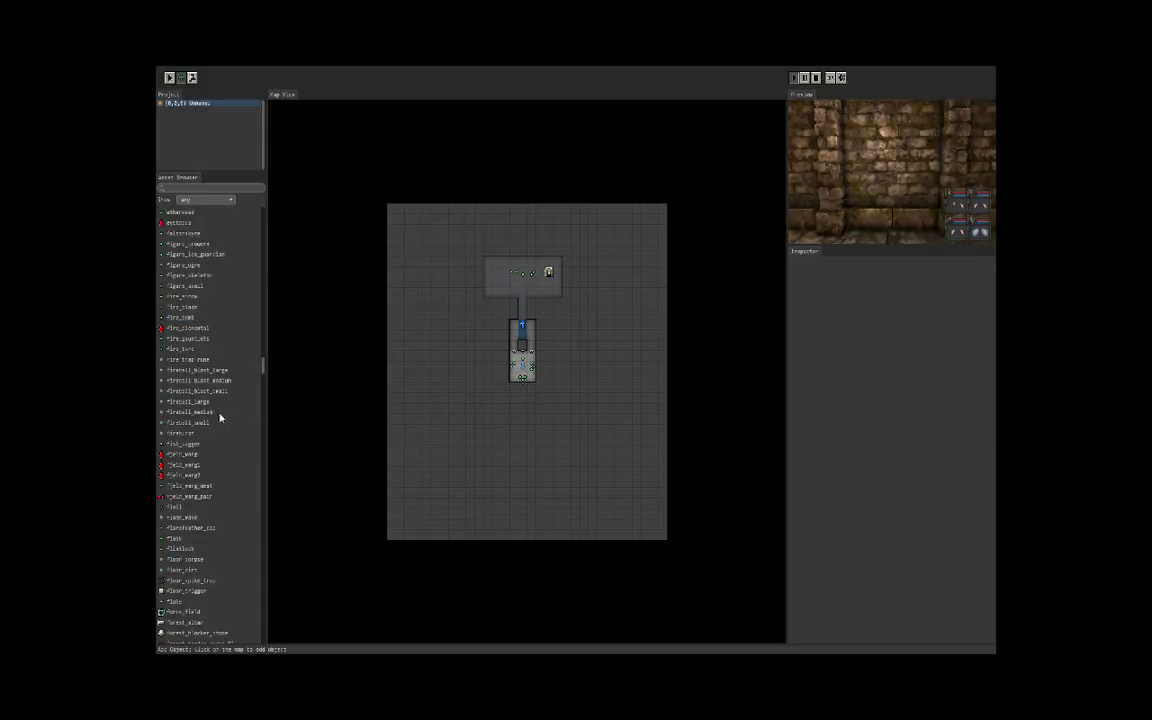
left_click(222, 359)
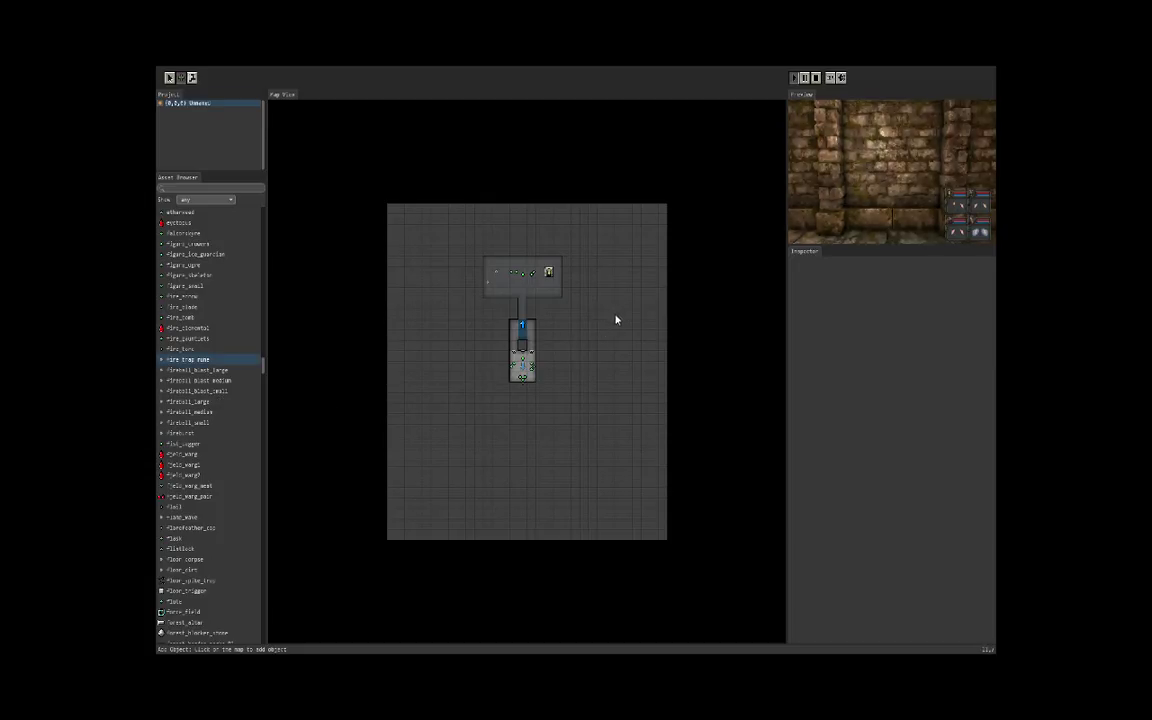
- Find invisible_rocky_wall among the assets and place one just outside the north room, above the middle of its north wall
scroll(170, 437, "down", 2)
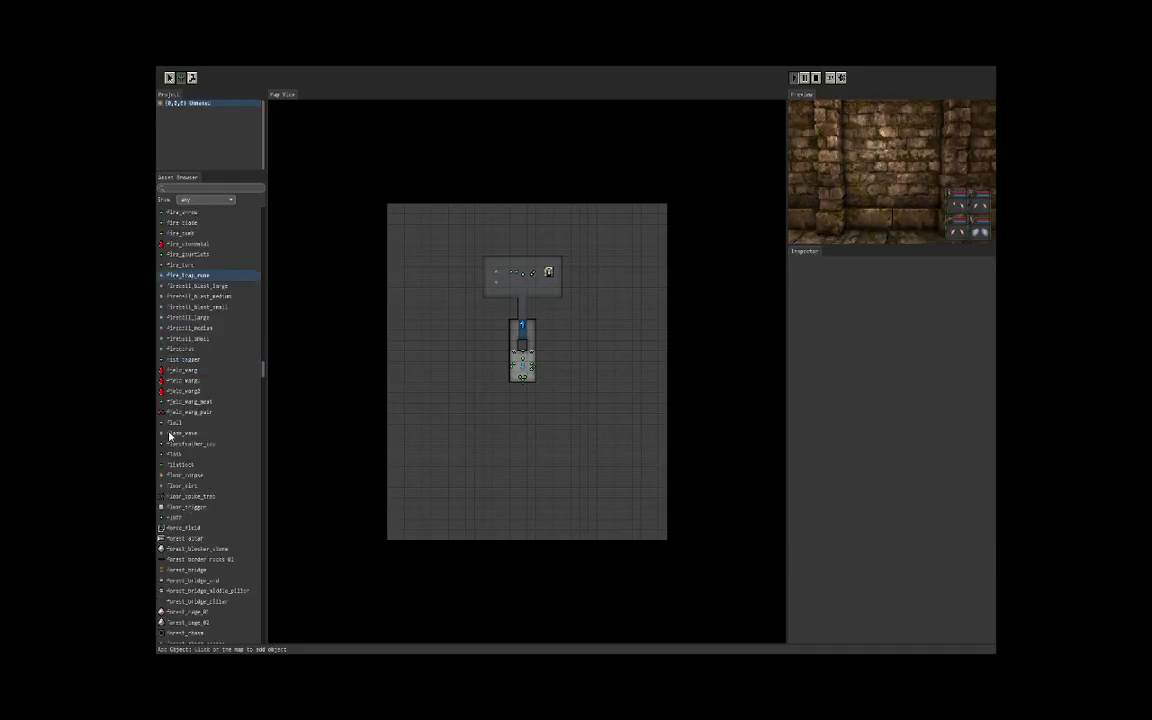
scroll(170, 437, "down", 3)
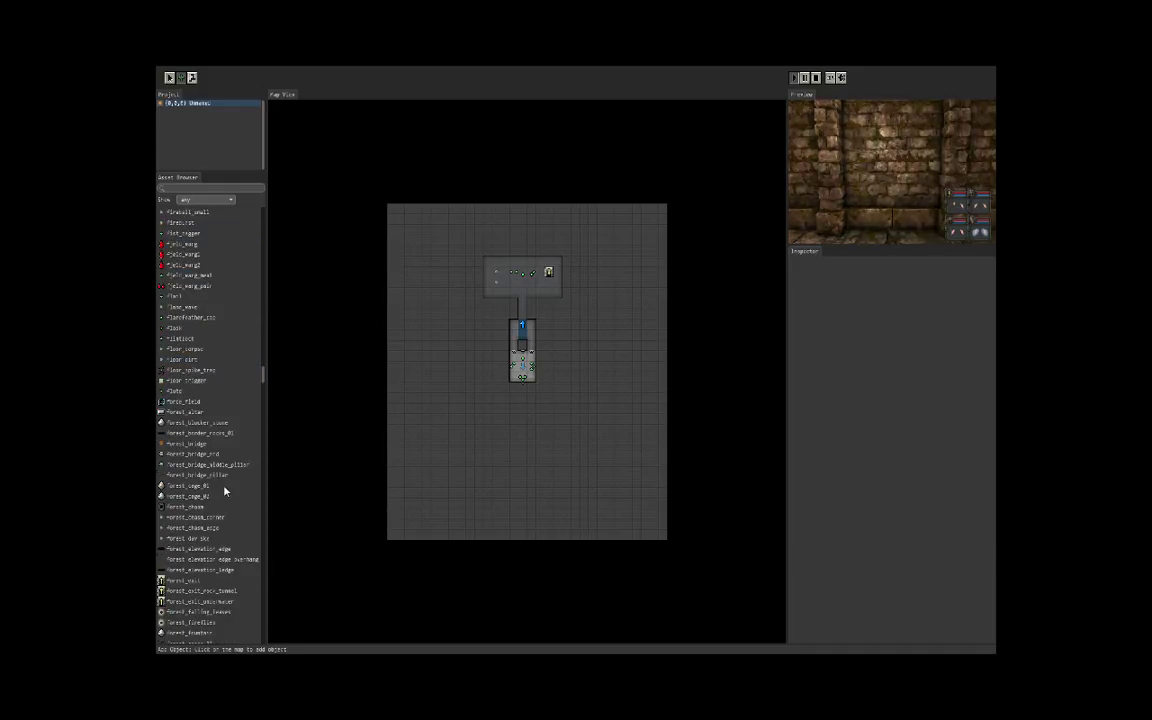
scroll(216, 500, "down", 2)
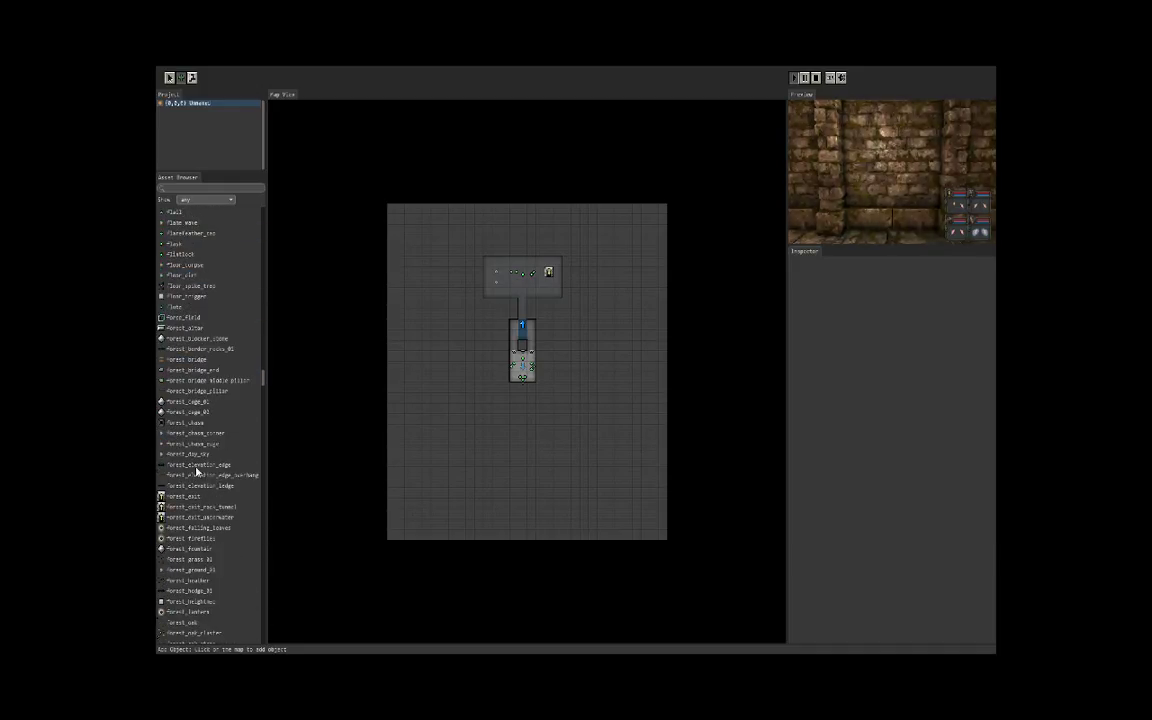
scroll(205, 520, "down", 5)
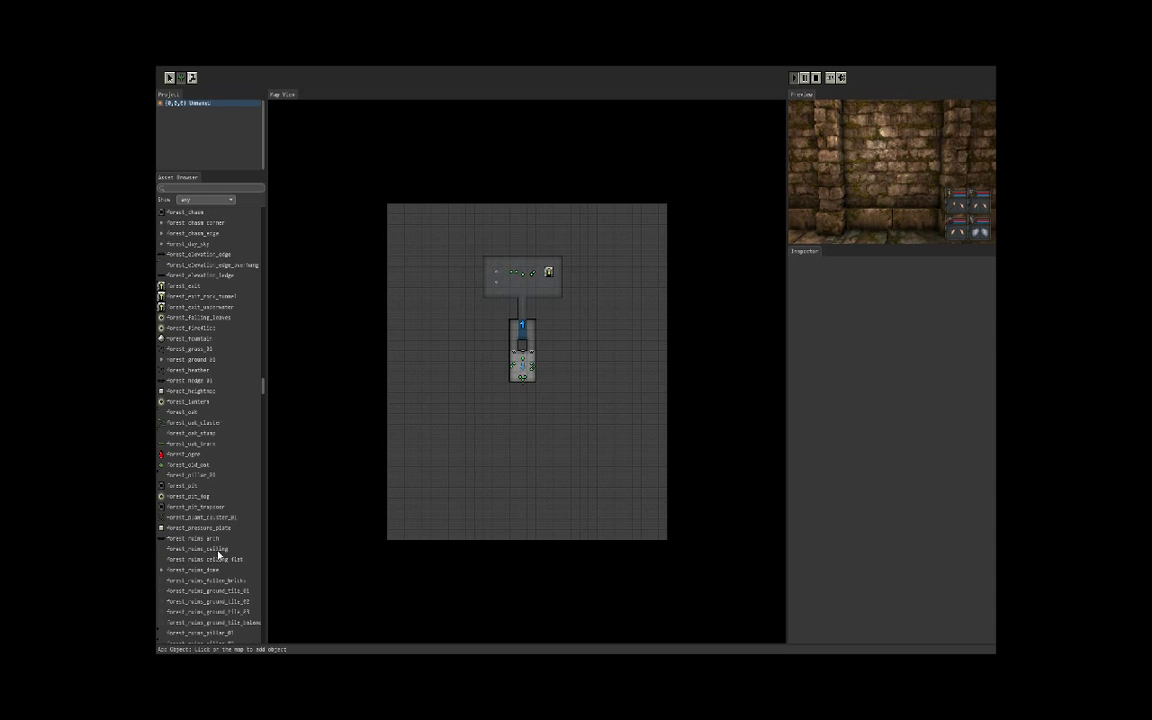
scroll(222, 450, "down", 15)
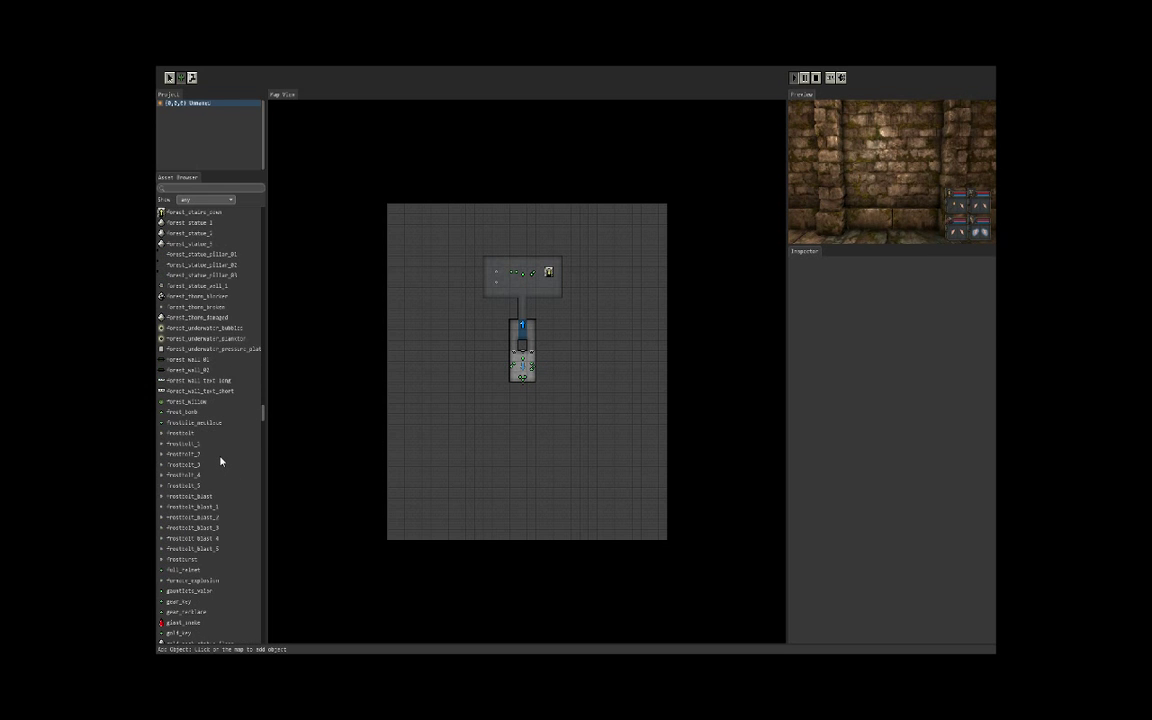
scroll(219, 462, "down", 4)
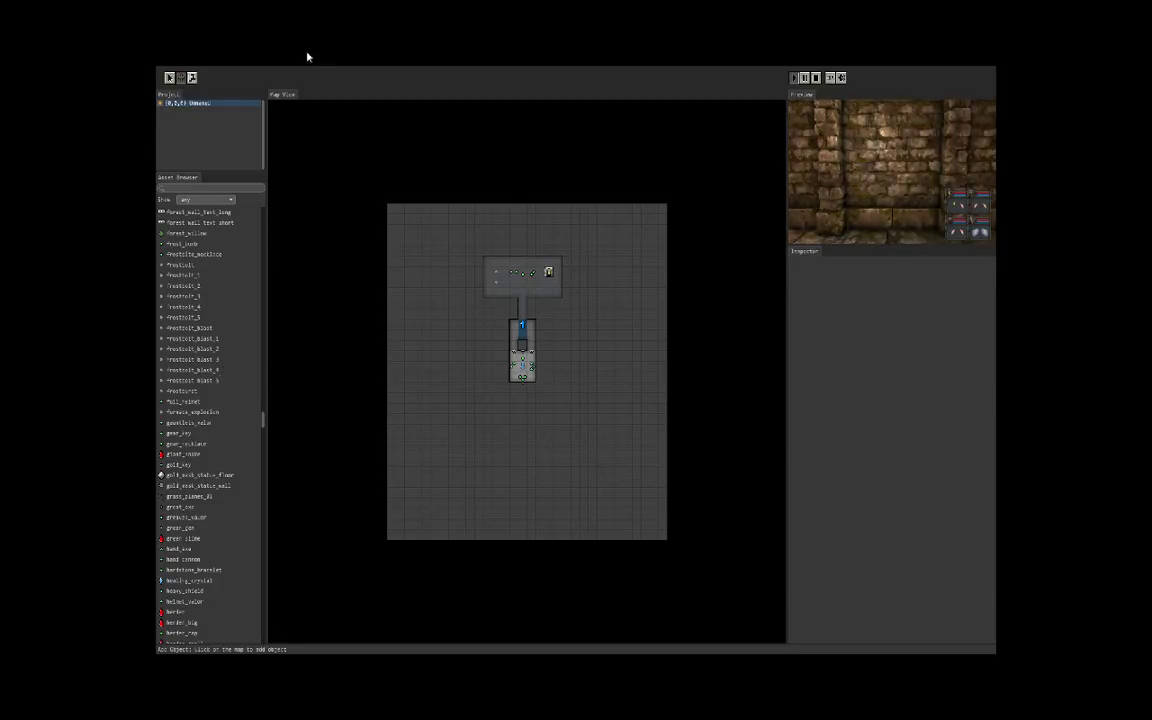
scroll(240, 360, "down", 8)
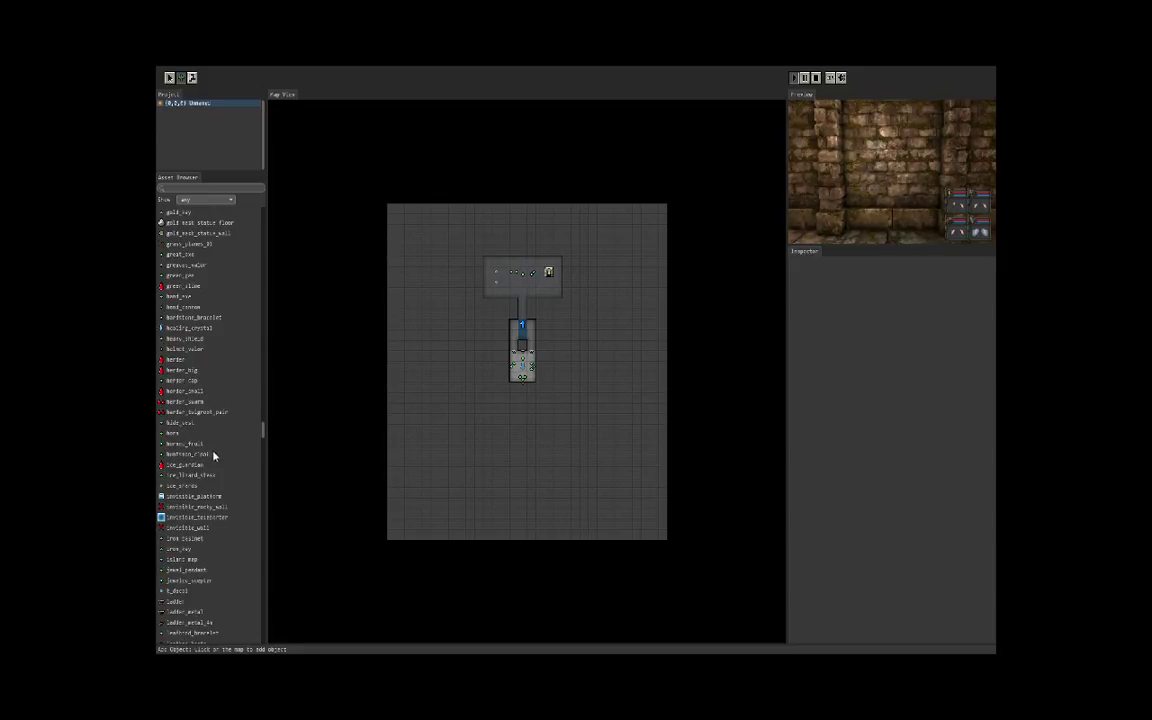
scroll(216, 453, "down", 5)
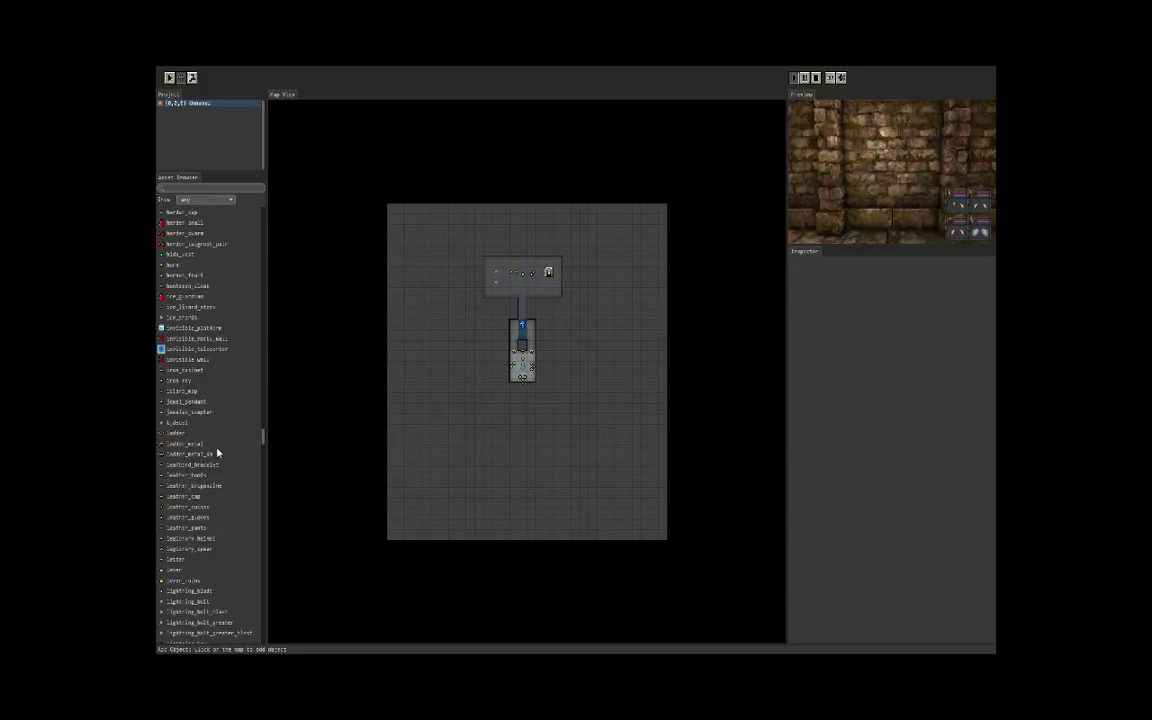
scroll(224, 381, "up", 1)
left_click(222, 381)
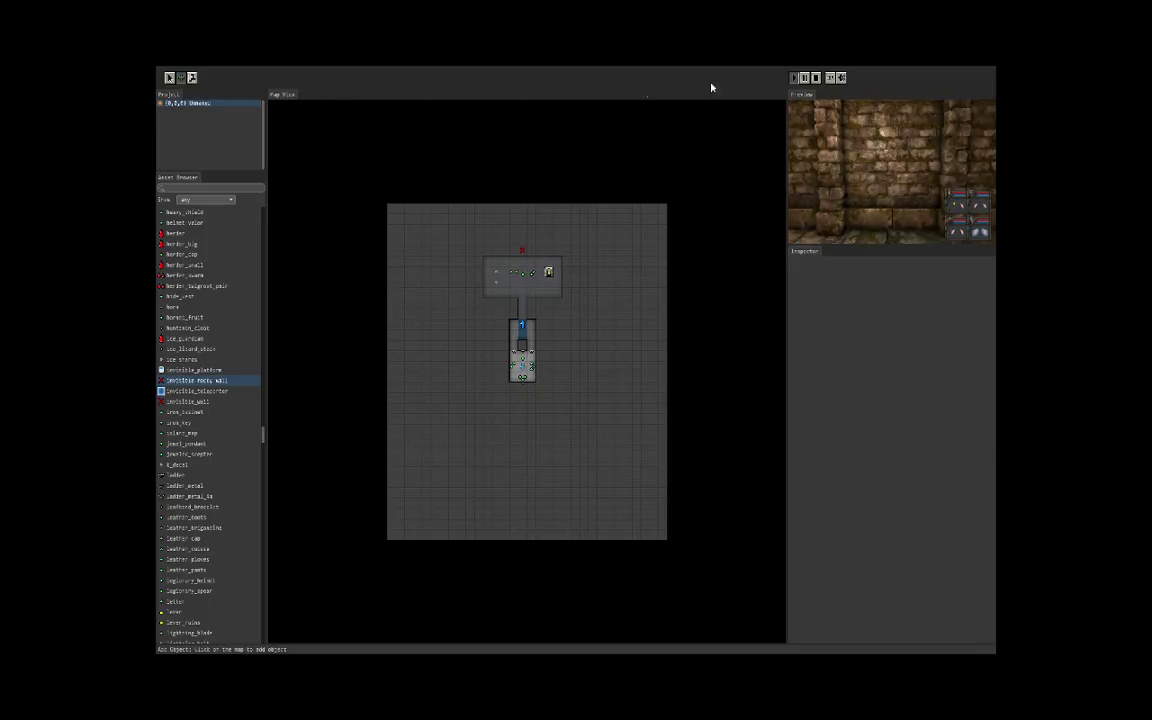
- Restart the preview and walk up the west corridor, across the water strip and north through the passage to the new room's entrance
left_click(1053, 79)
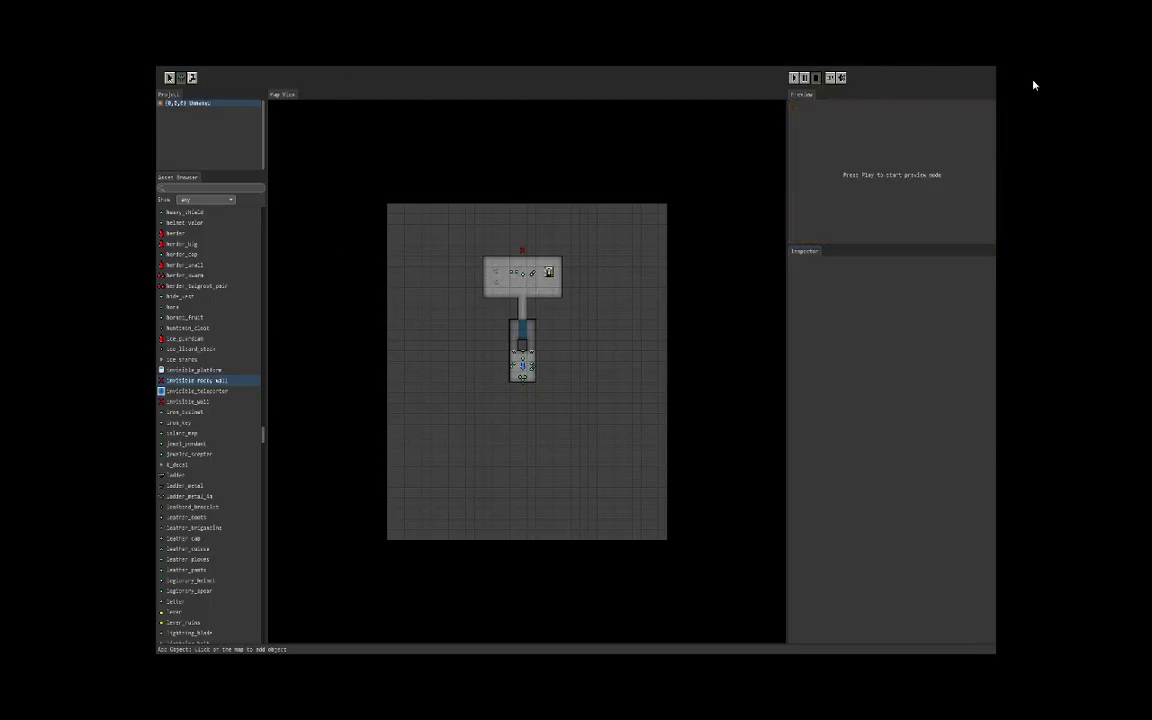
left_click(1033, 79)
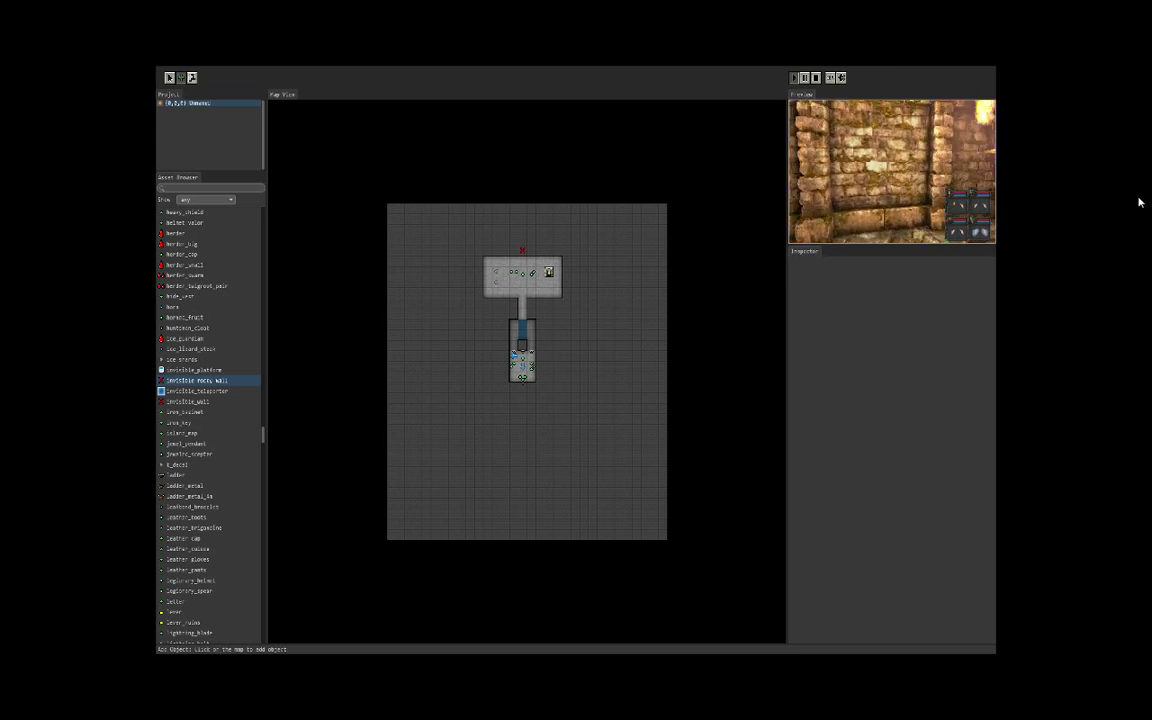
key("w")
key("w")
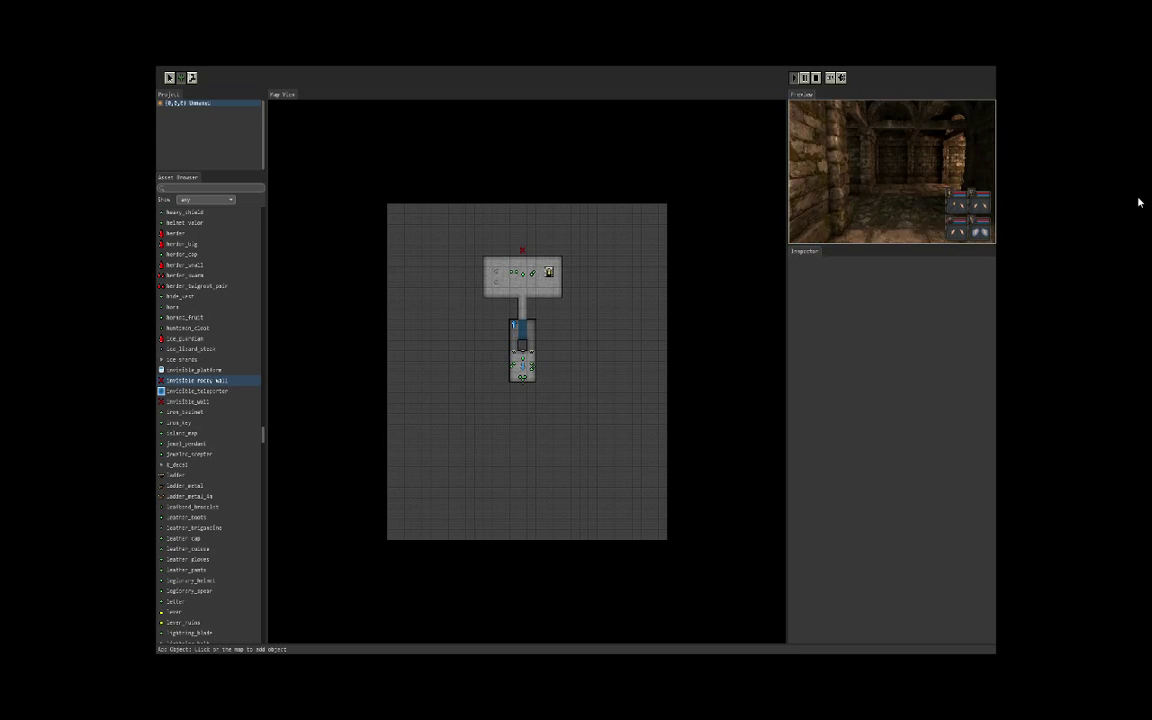
key("d")
key("w")
key("w")
key("w")
key("w")
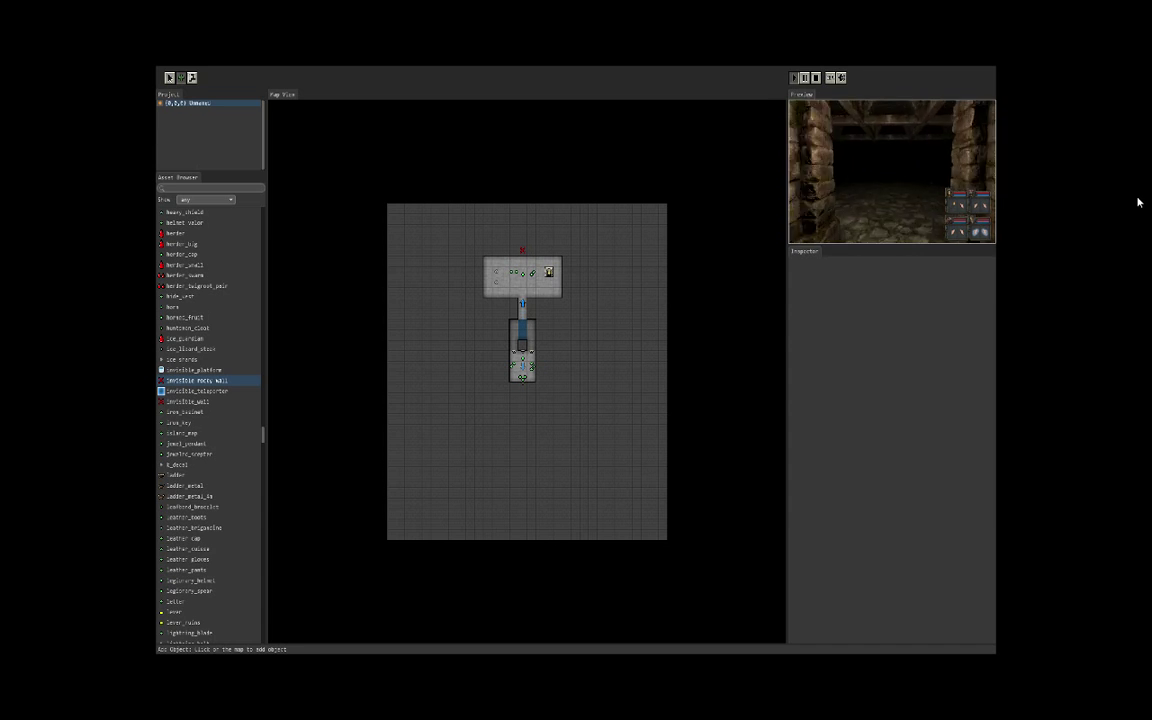
- Enter the north room in the preview, inspect the fire trap runes, and walk east past the placed items to the stairs
key("w")
key("w")
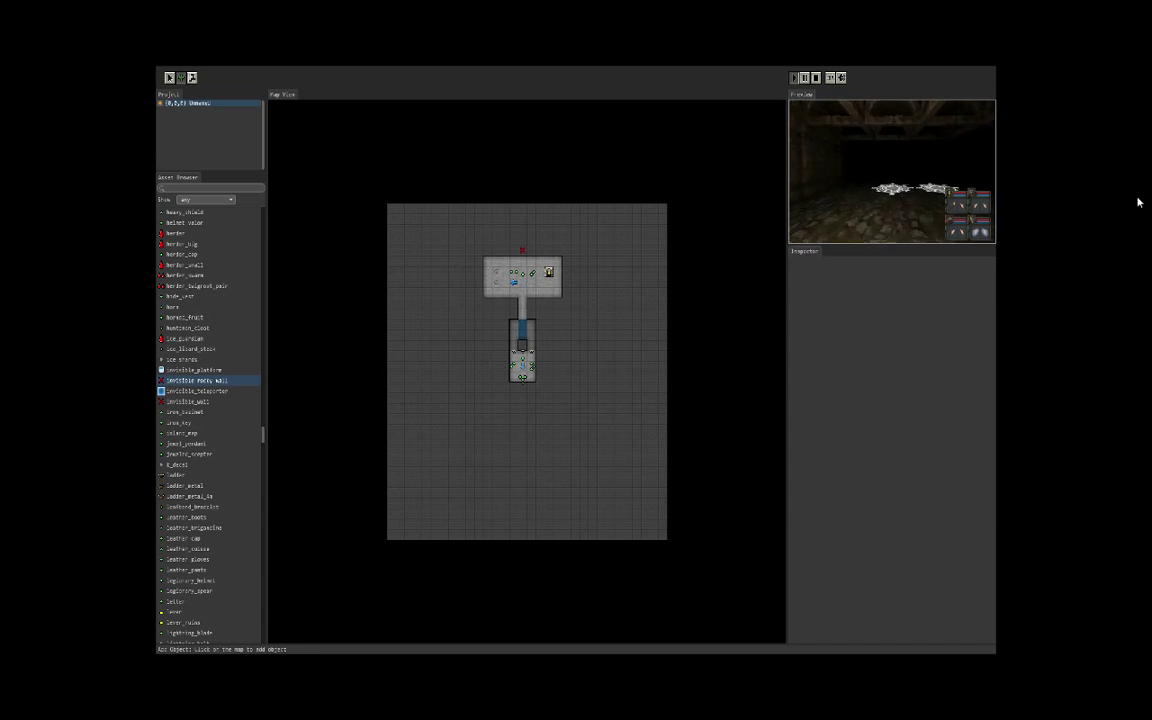
key("e")
key("w")
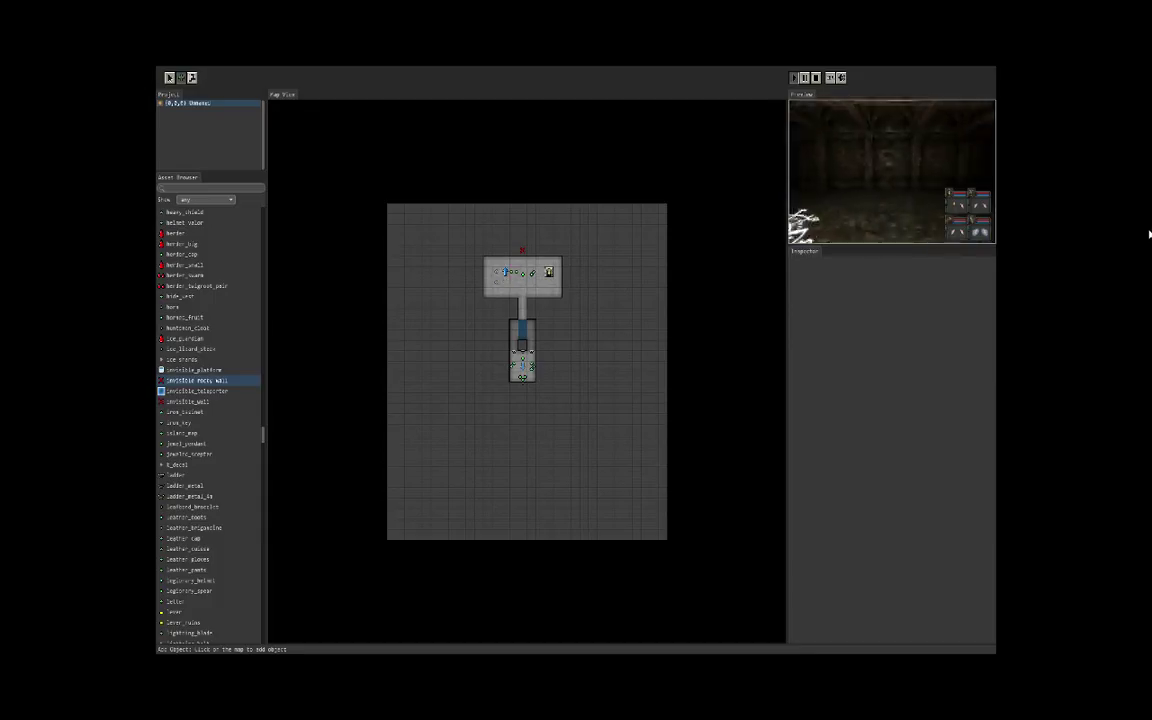
key("e")
key("w")
key("s")
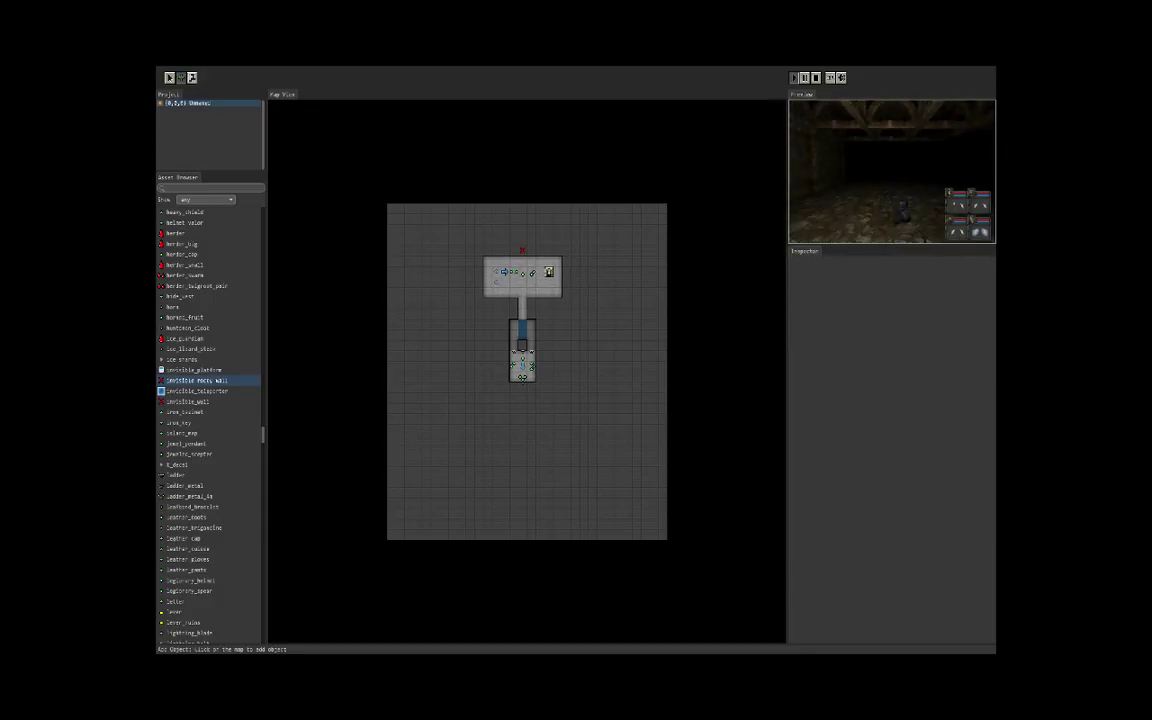
key("d")
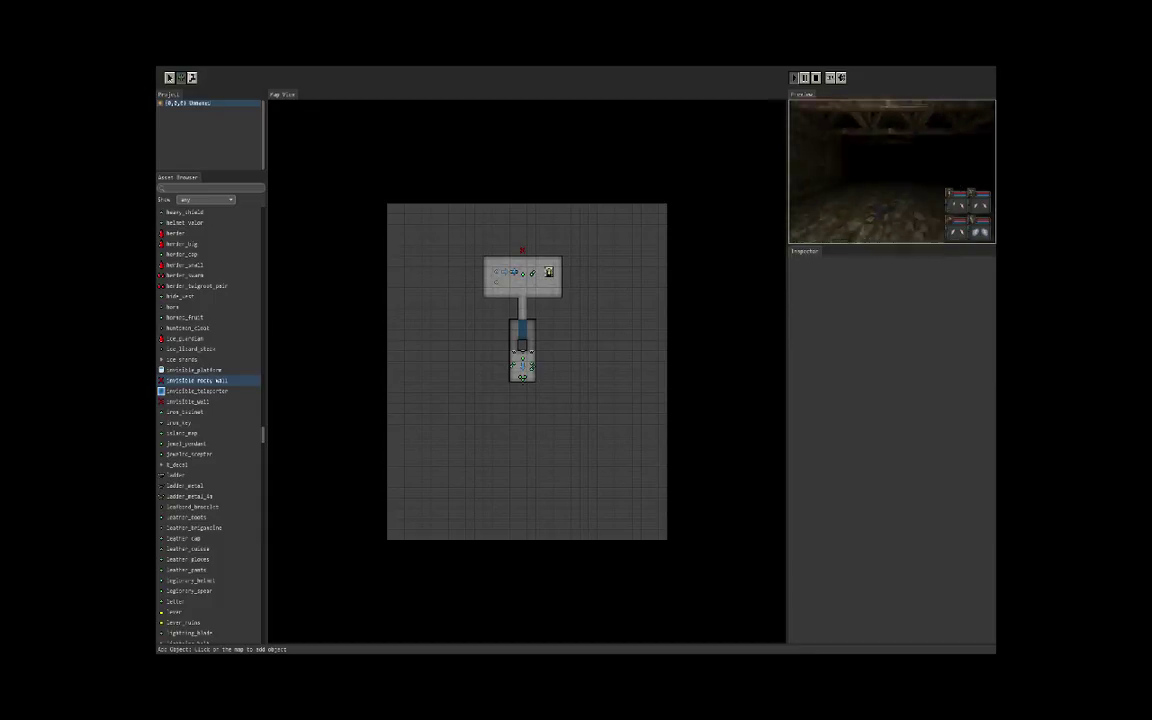
key("w")
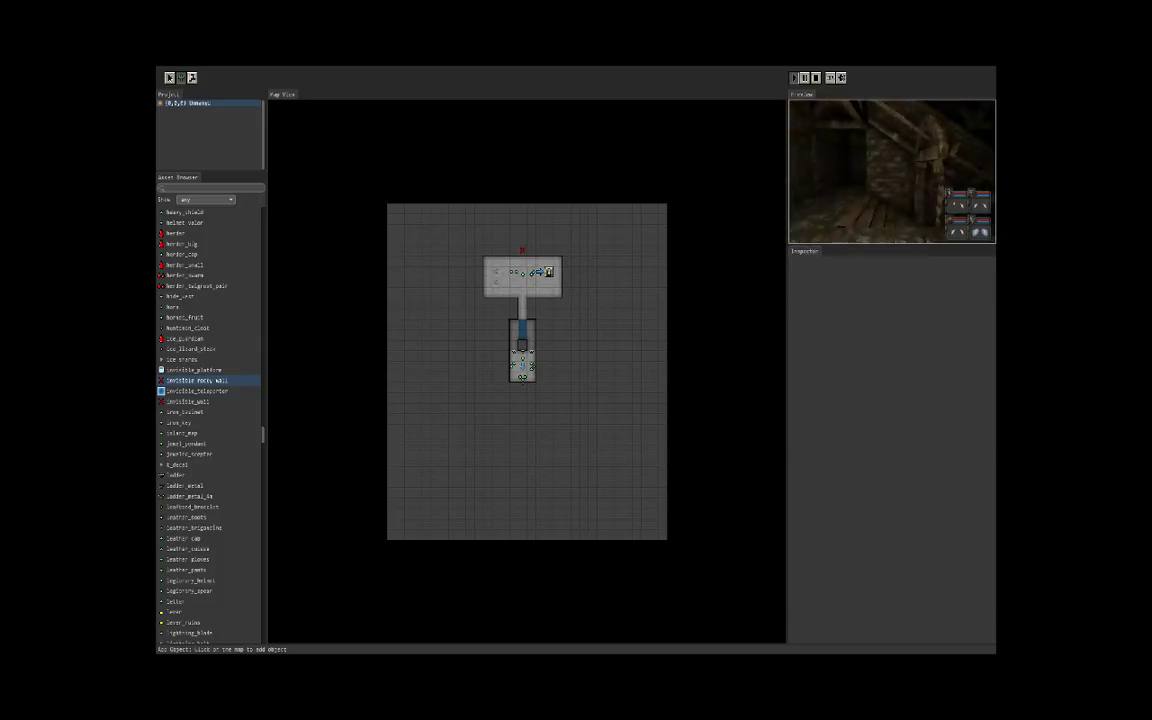
- Walk back west from the stairs in the preview, looking over the items in the middle of the north room
key("q")
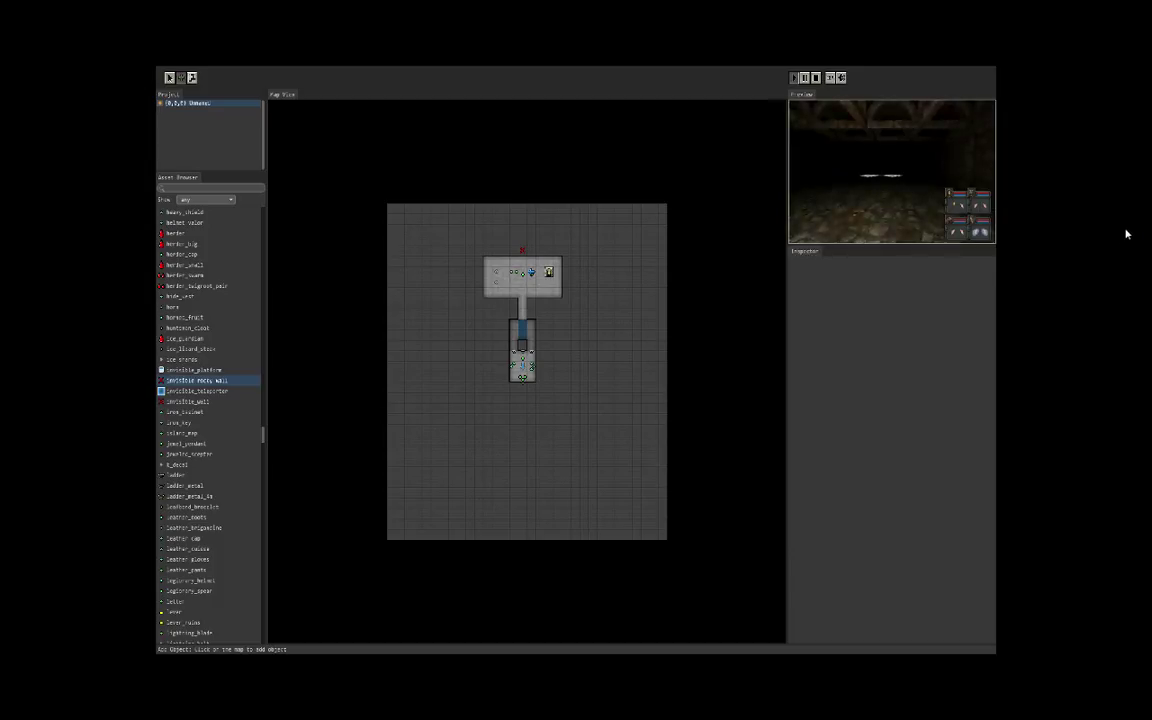
key("w")
key("q")
mouse_move(1119, 281)
right_mouse_down()
mouse_move(1119, 330)
mouse_move(1122, 241)
right_mouse_up()
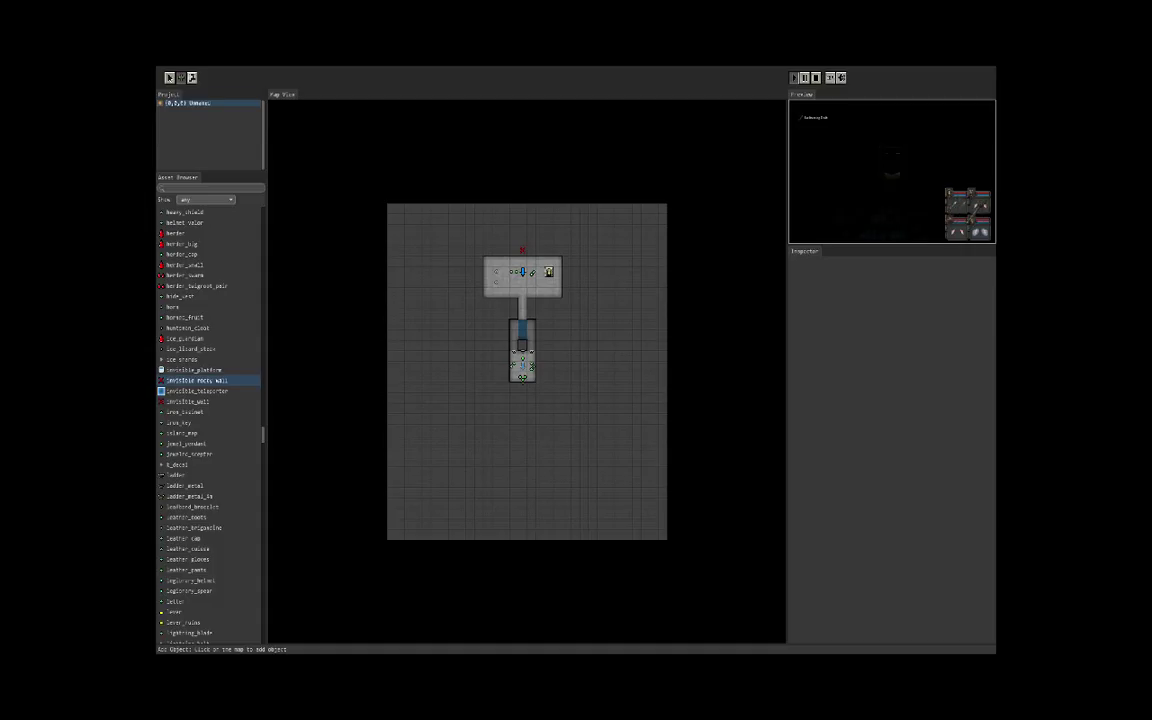
key("w")
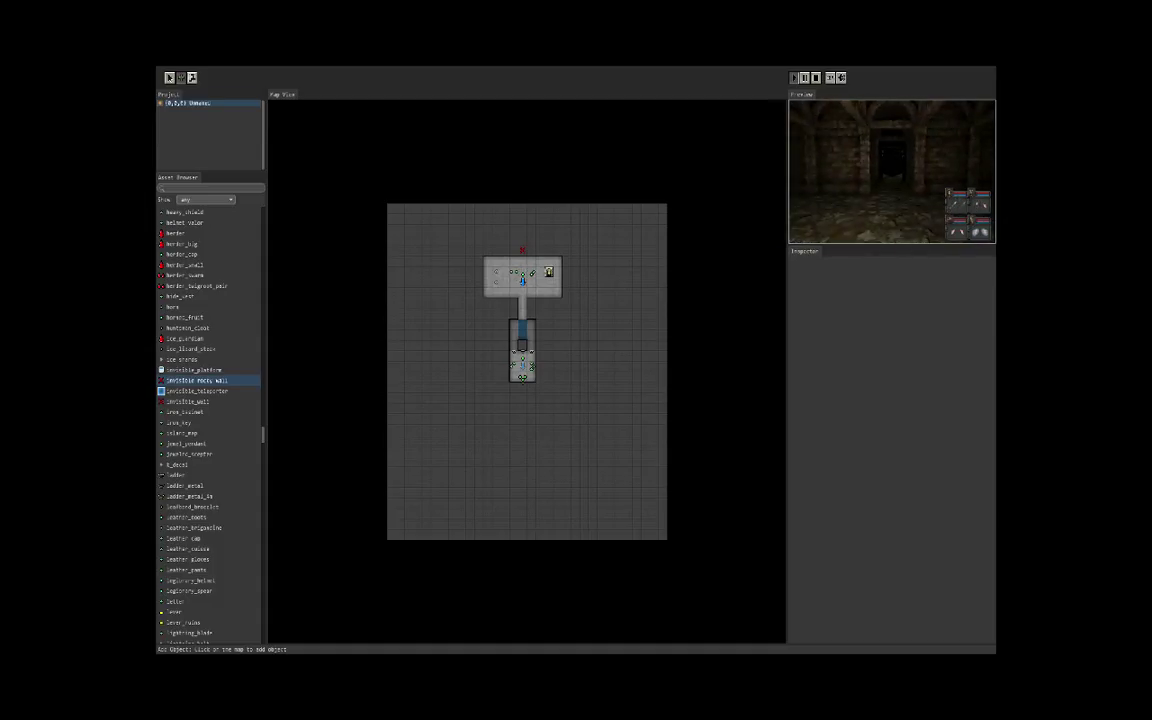
key("d")
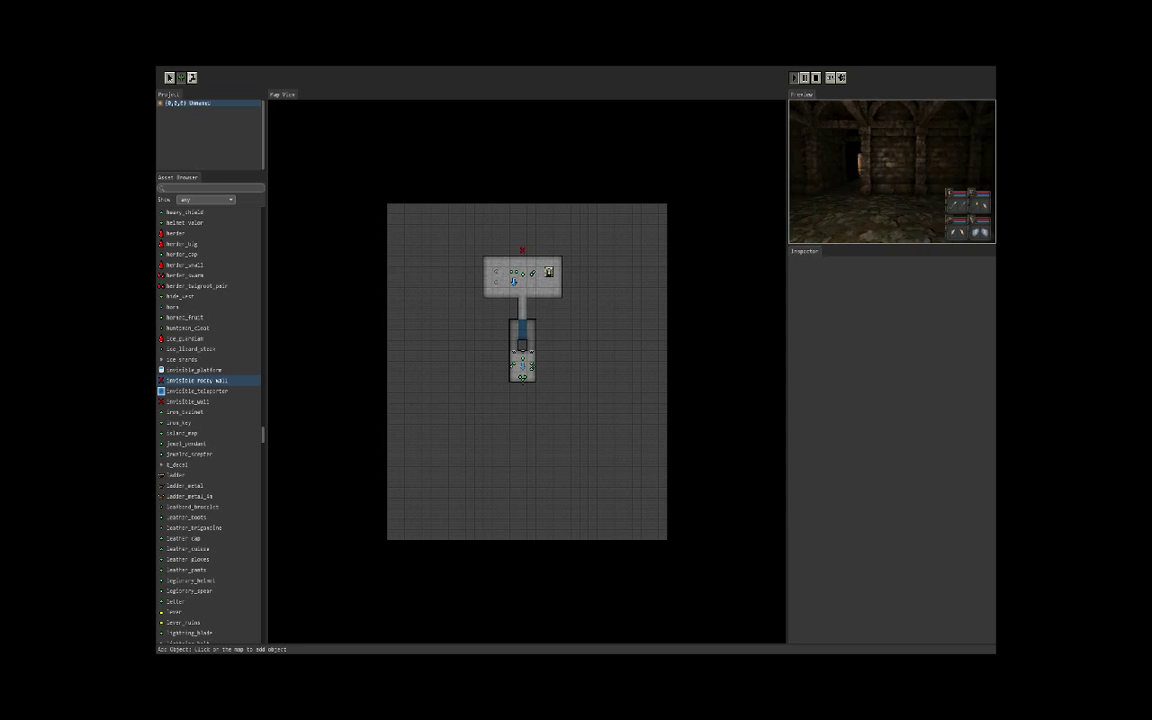
- Step onto both fire trap runes at the north room's west end in the preview to test them
key("e")
key("w")
key("w")
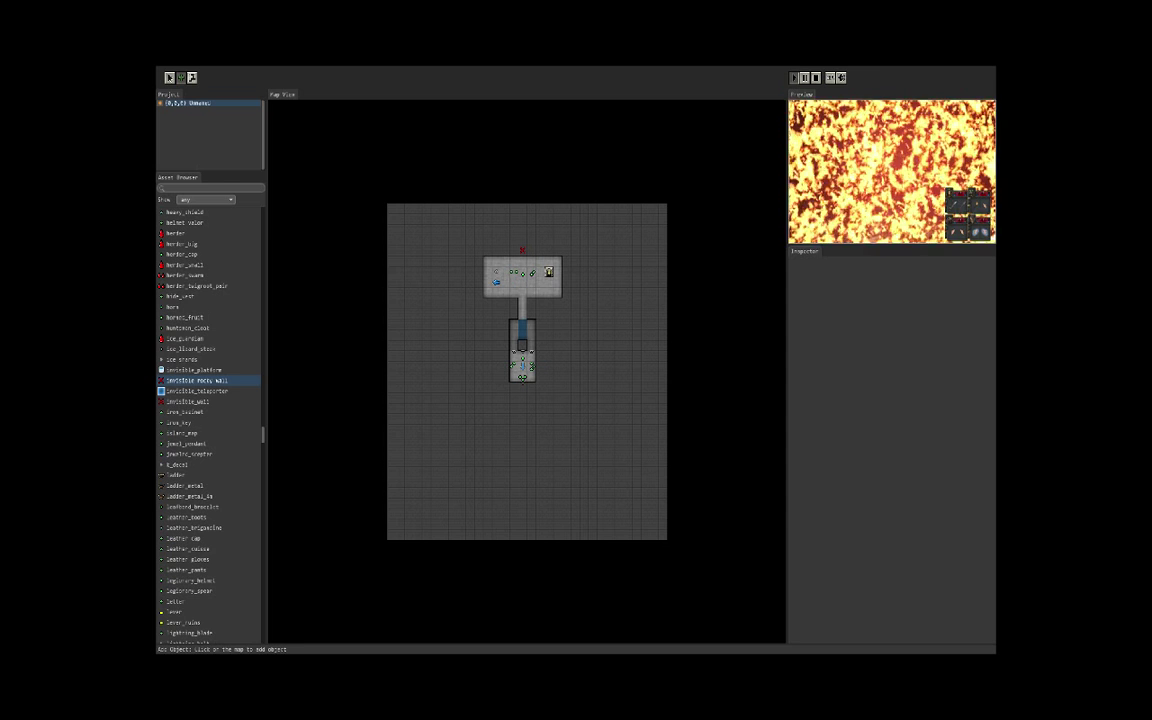
key("w")
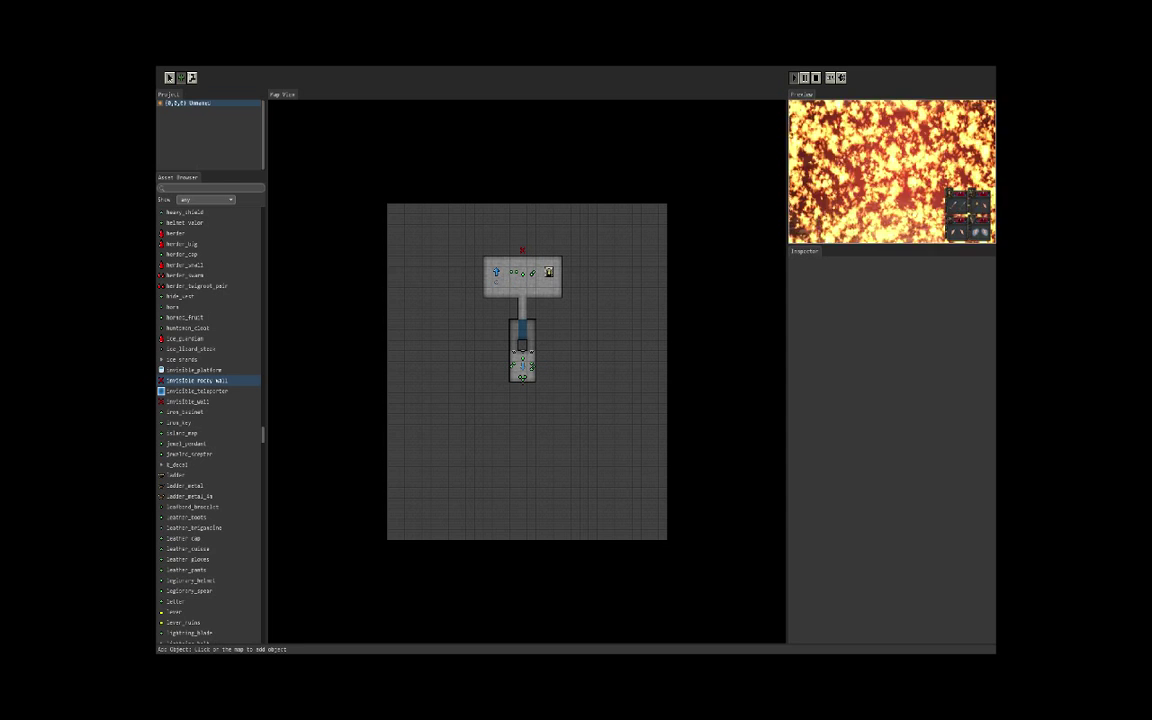
- Walk east past the placed items in the preview and test stepping onto the stairs tile
key("d")
key("d")
key("d")
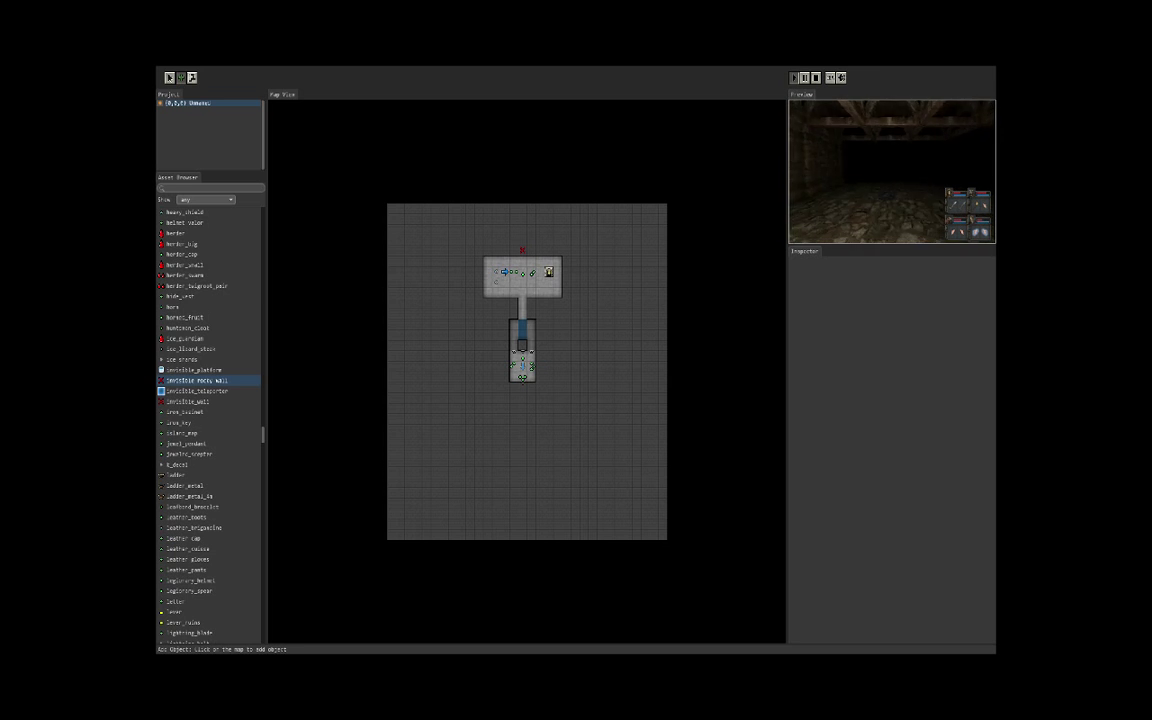
key("d")
key("d")
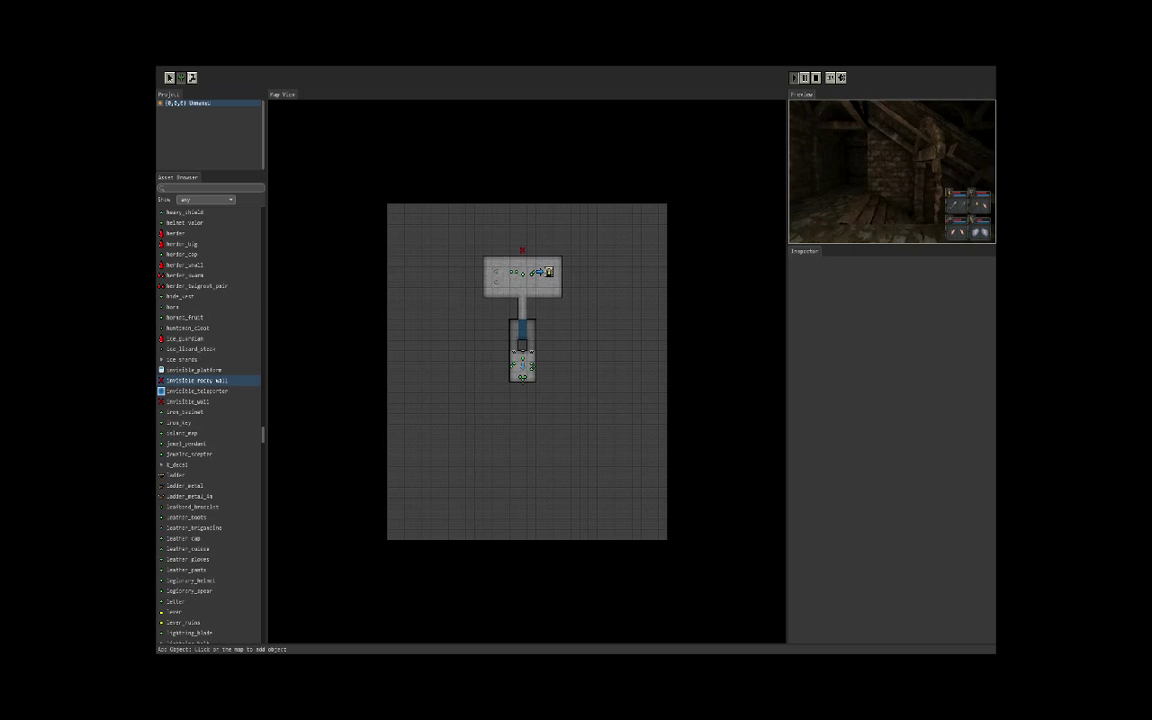
key("d")
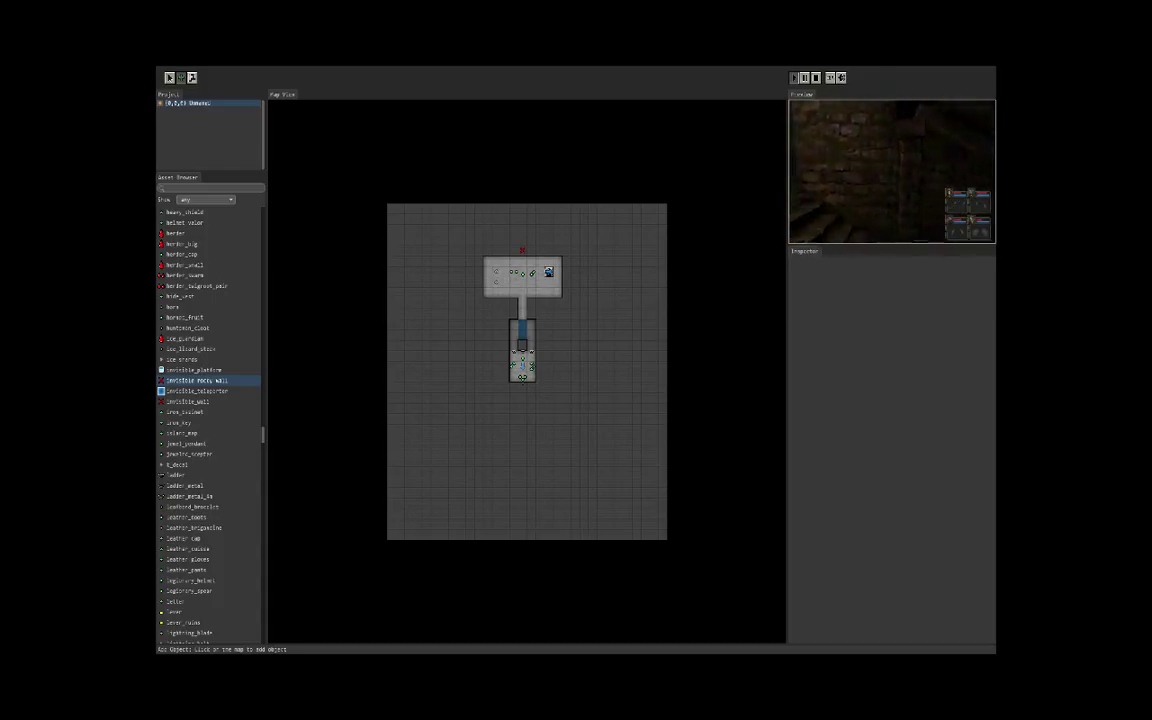
key("e")
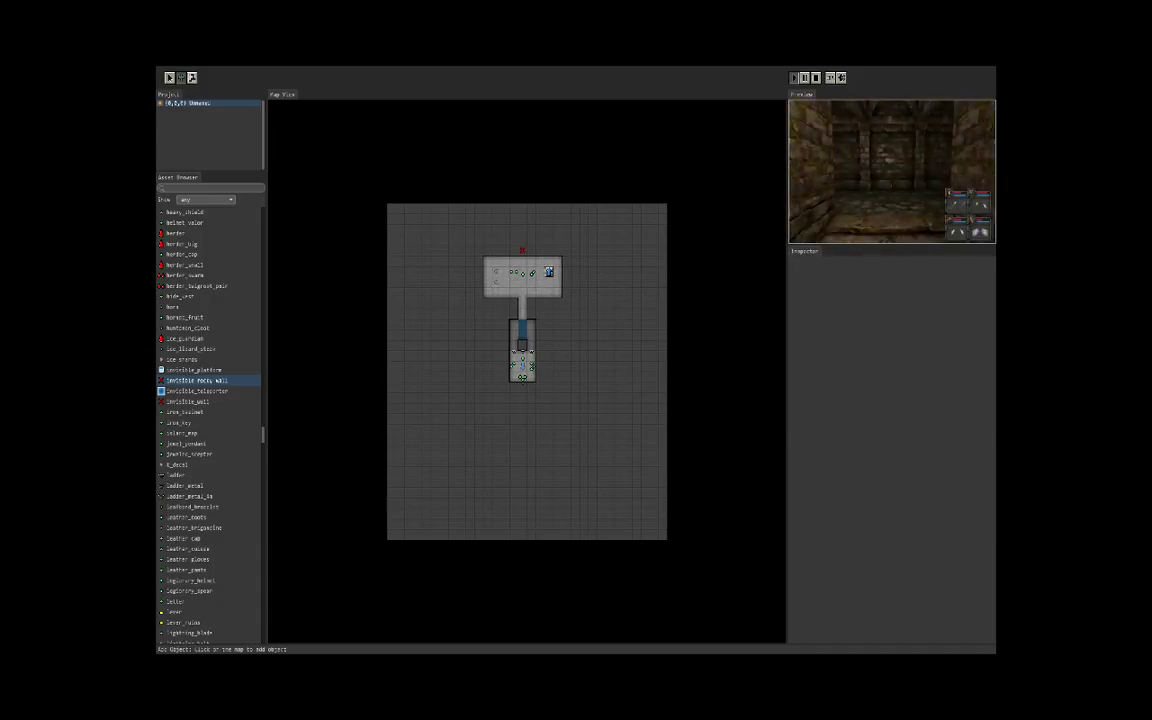
- Circle the stairs in the preview along their north and east sides, inspecting the model from each side
key("q")
key("e")
key("e")
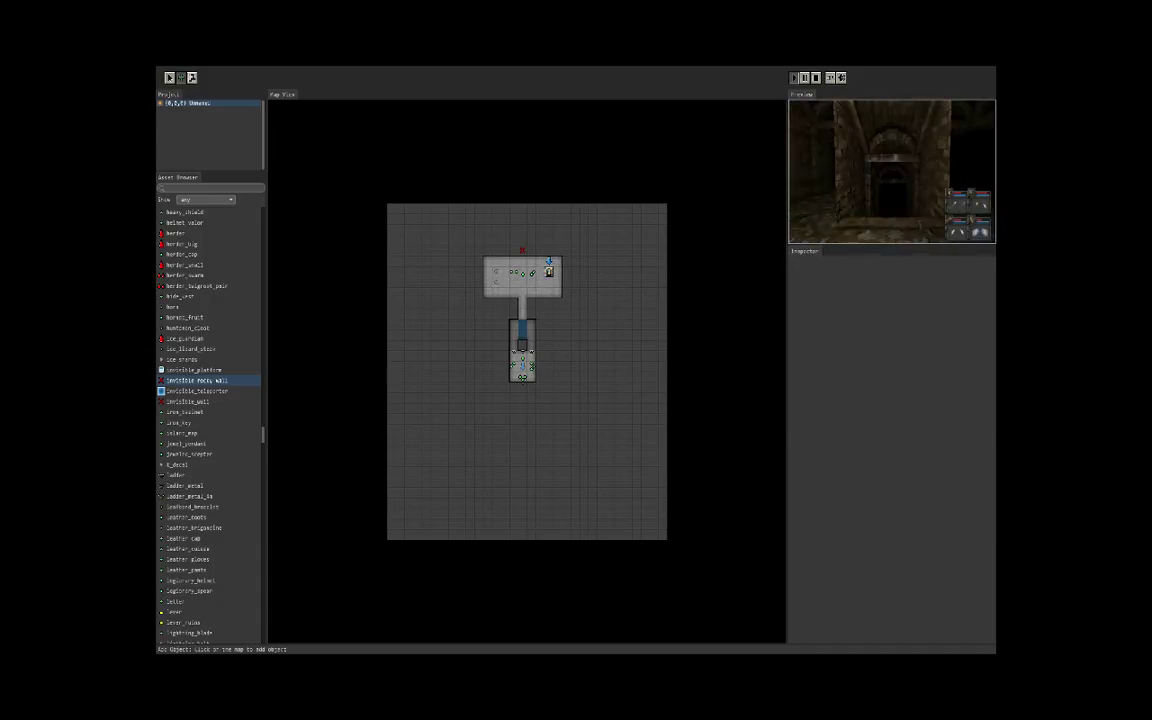
key("d")
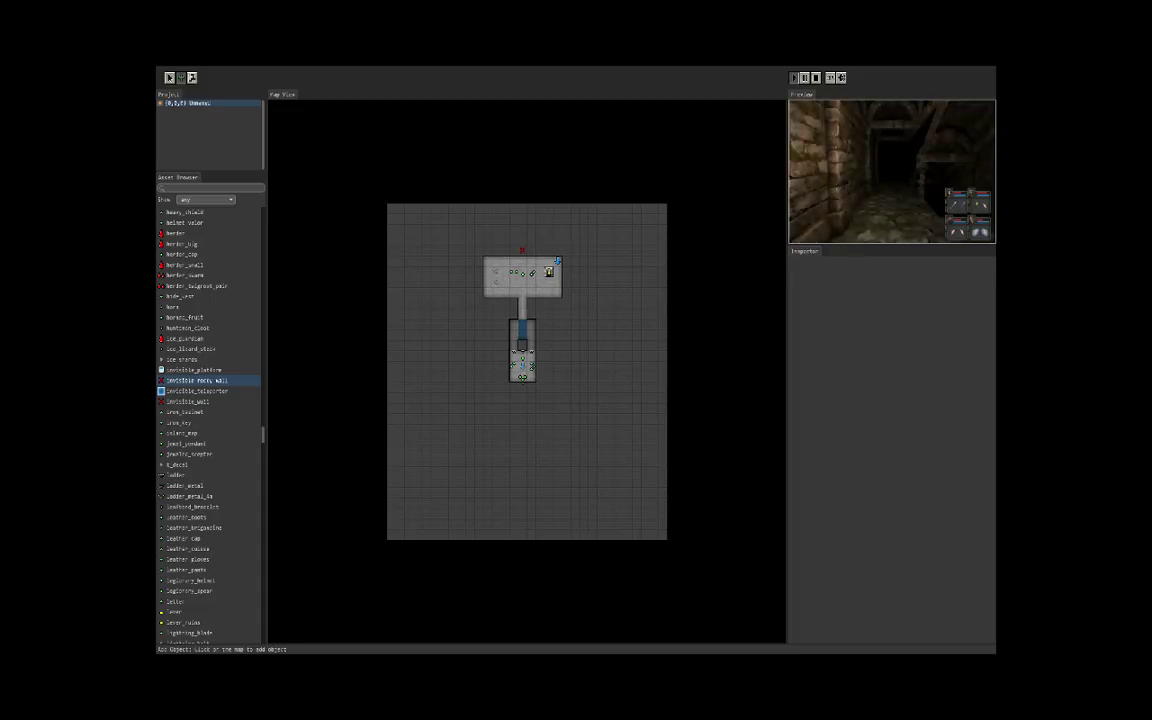
key("w")
key("e")
key("q")
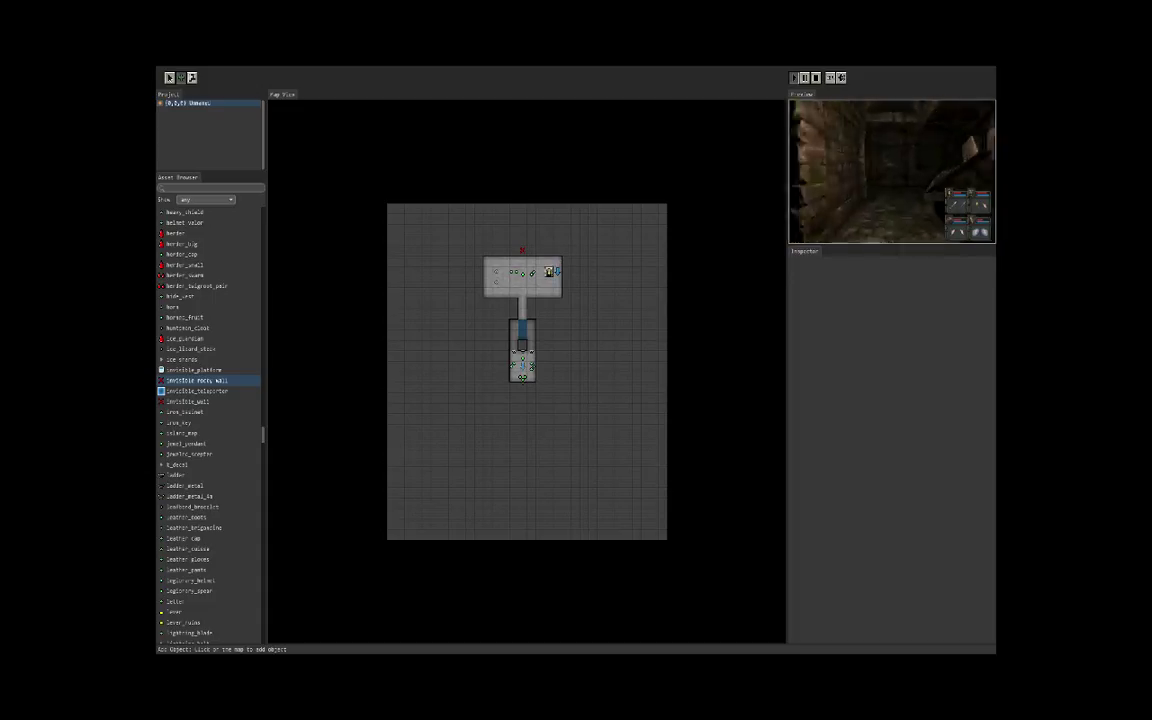
key("w")
key("e")
key("e")
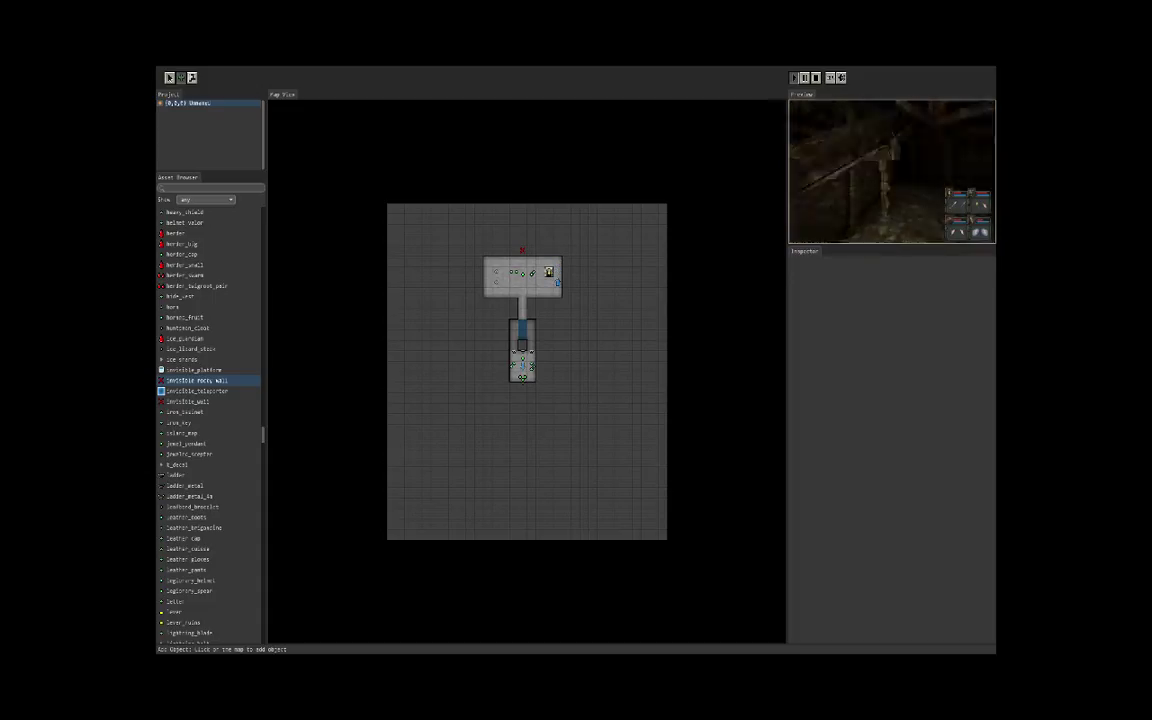
- Walk west along the north room's south wall in the preview to just past the passage opening
key("w")
key("w")
key("w")
key("w")
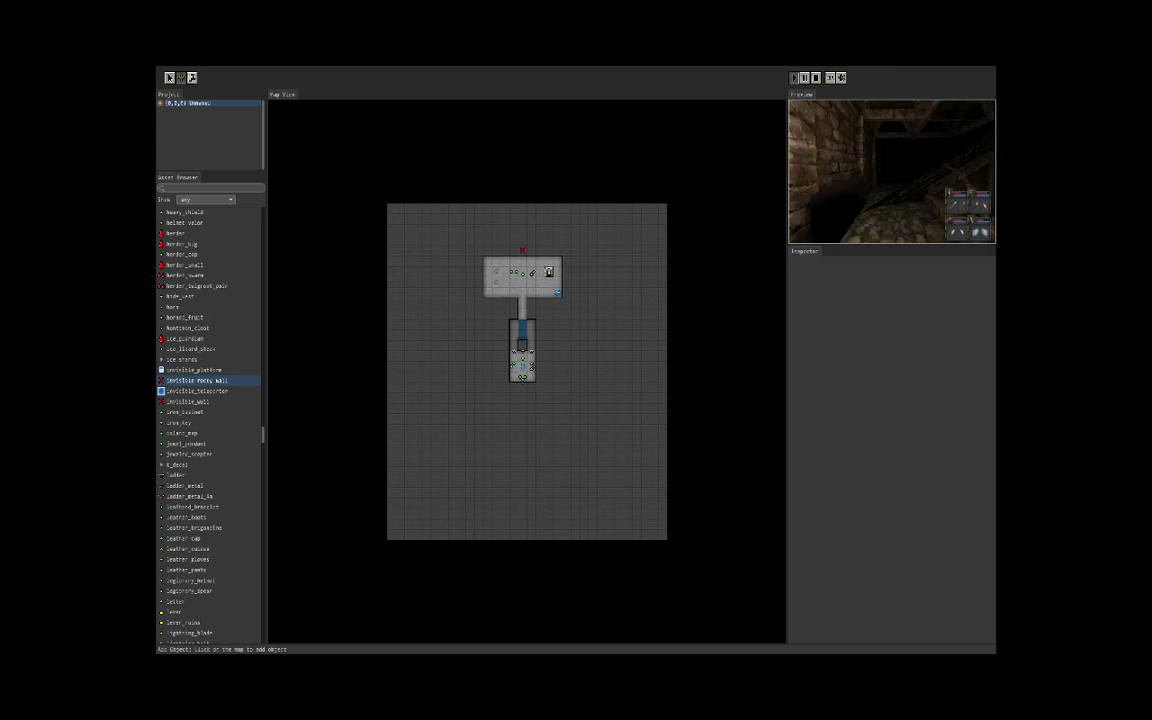
key("d")
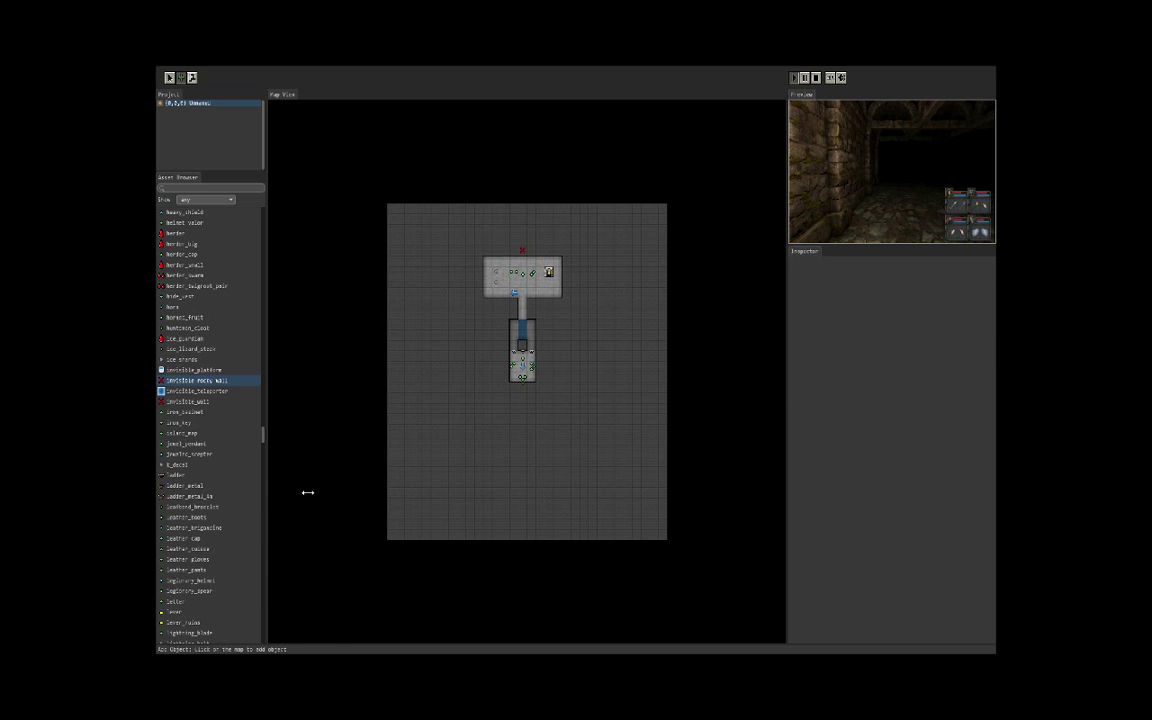
- Browse the asset list down to its last entries
left_click_drag(263, 435, 263, 635)
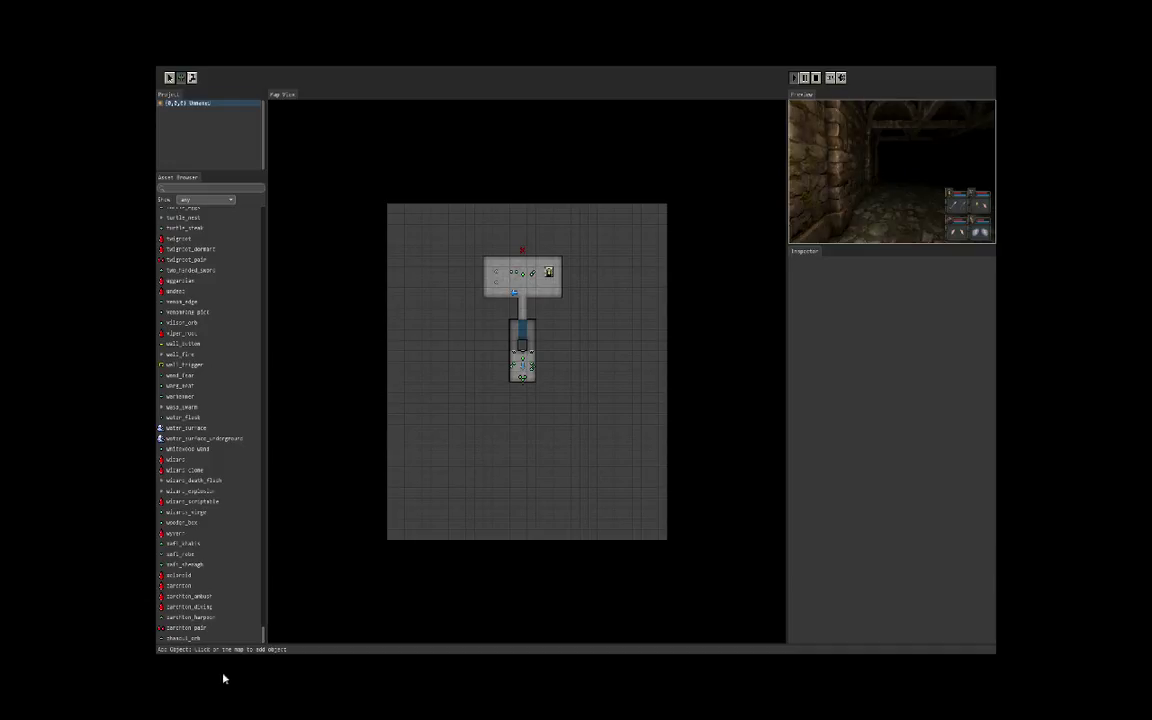